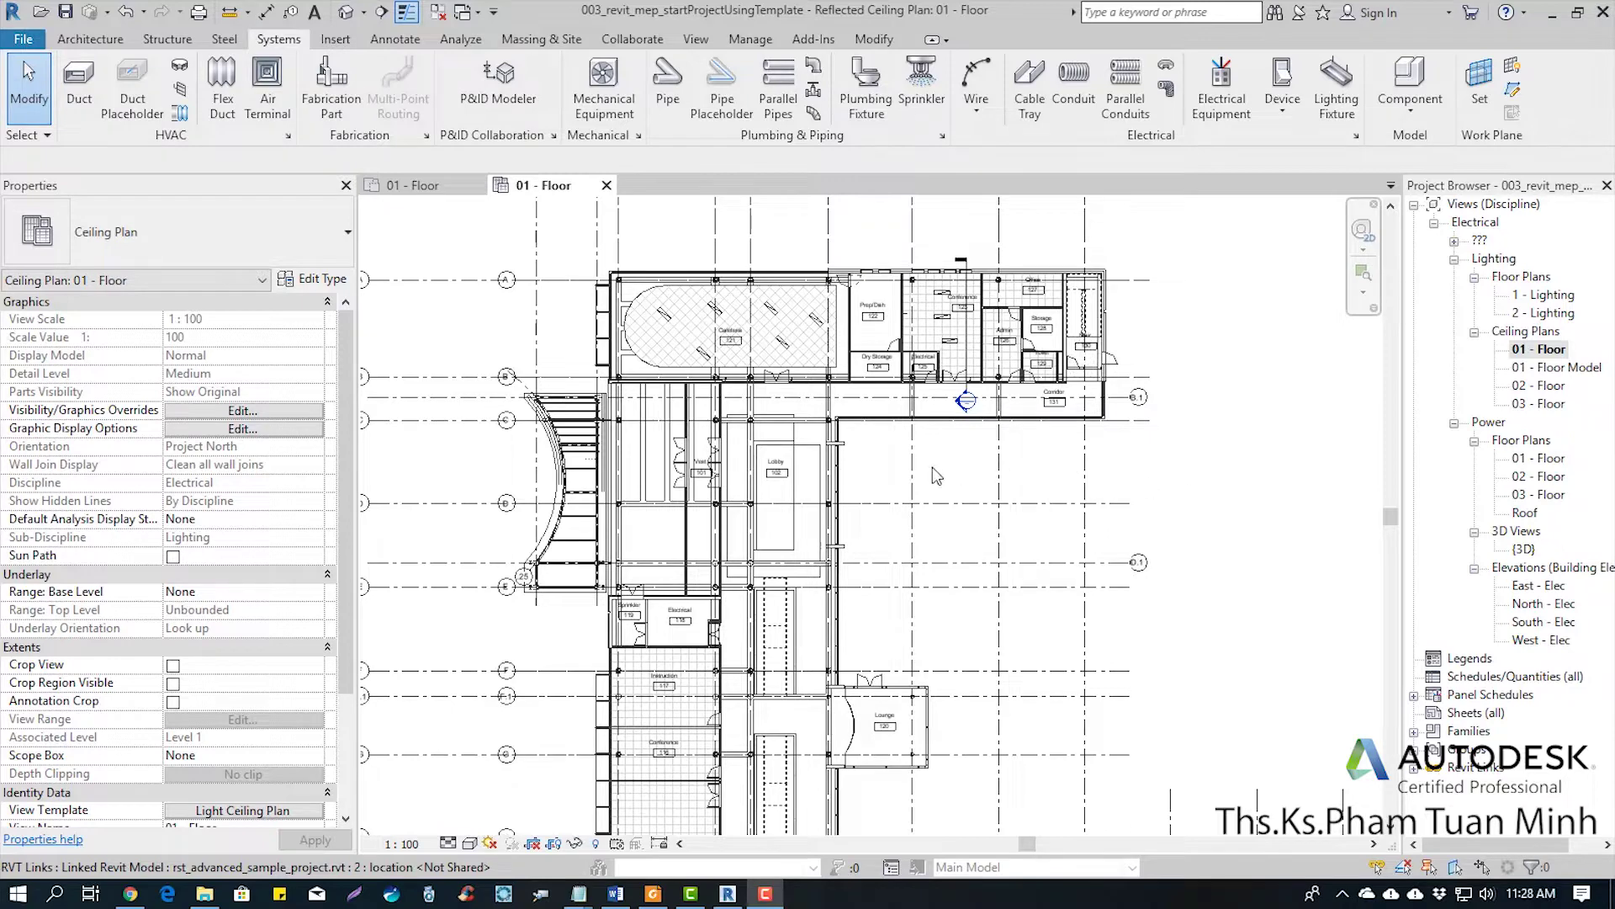
Open the Power floor plan 01 - Floor and frame the cafeteria
{"action": "middle_click_drag", "start_coordinate": [890, 477], "coordinate": [942, 507]}
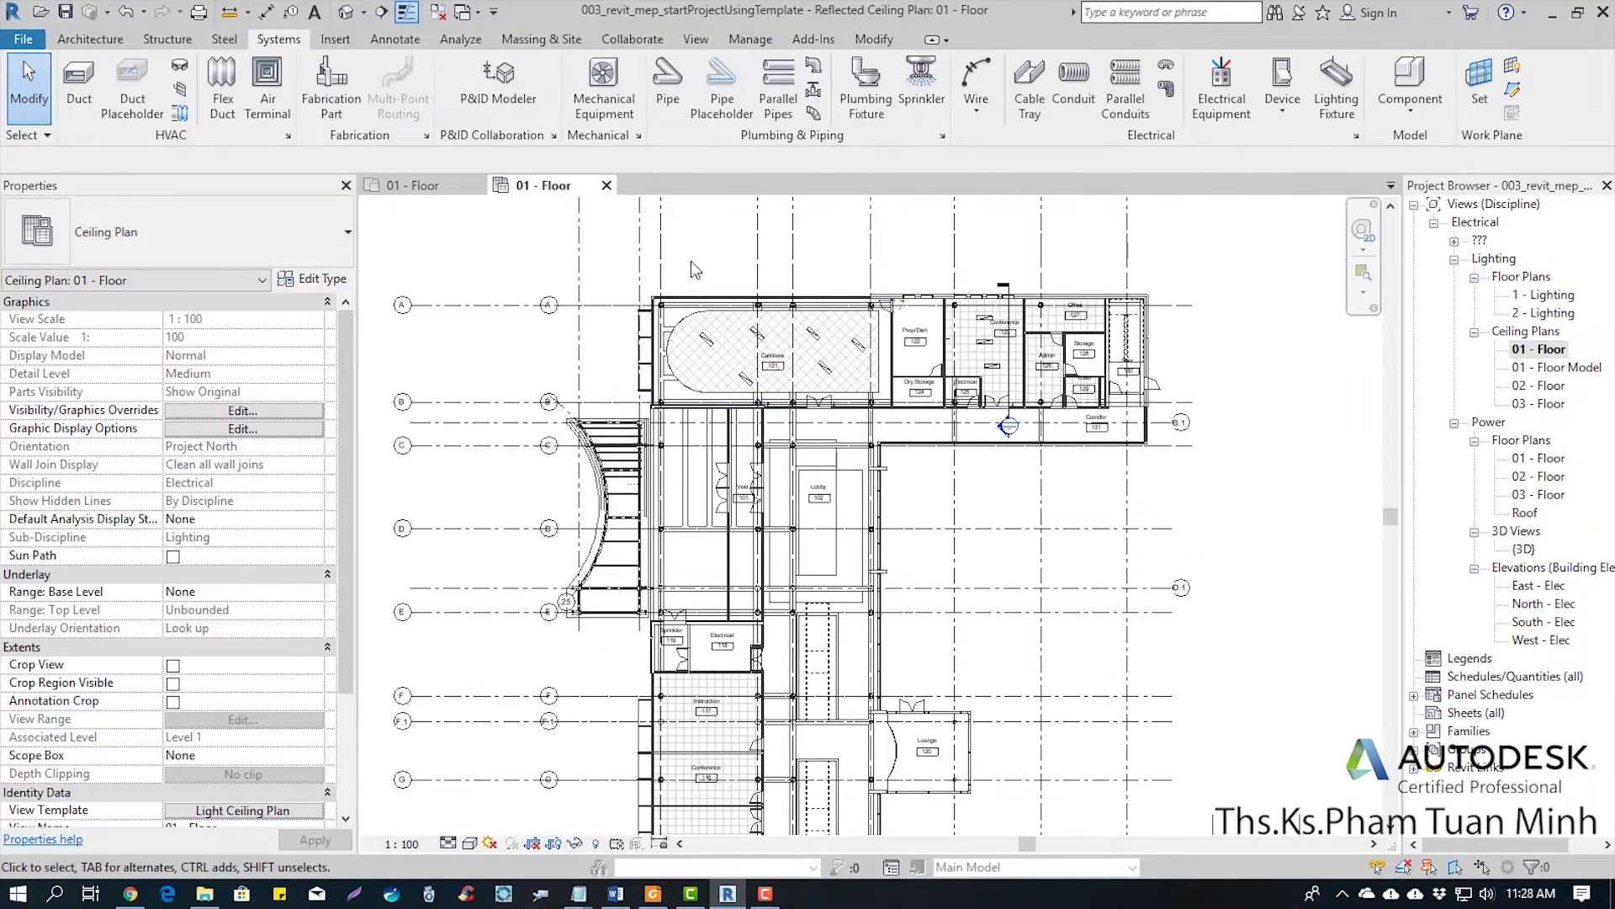
{"action": "scroll", "coordinate": [690, 261], "scroll_direction": "up", "scroll_amount": 2}
{"action": "scroll", "coordinate": [690, 260], "scroll_direction": "up", "scroll_amount": 2}
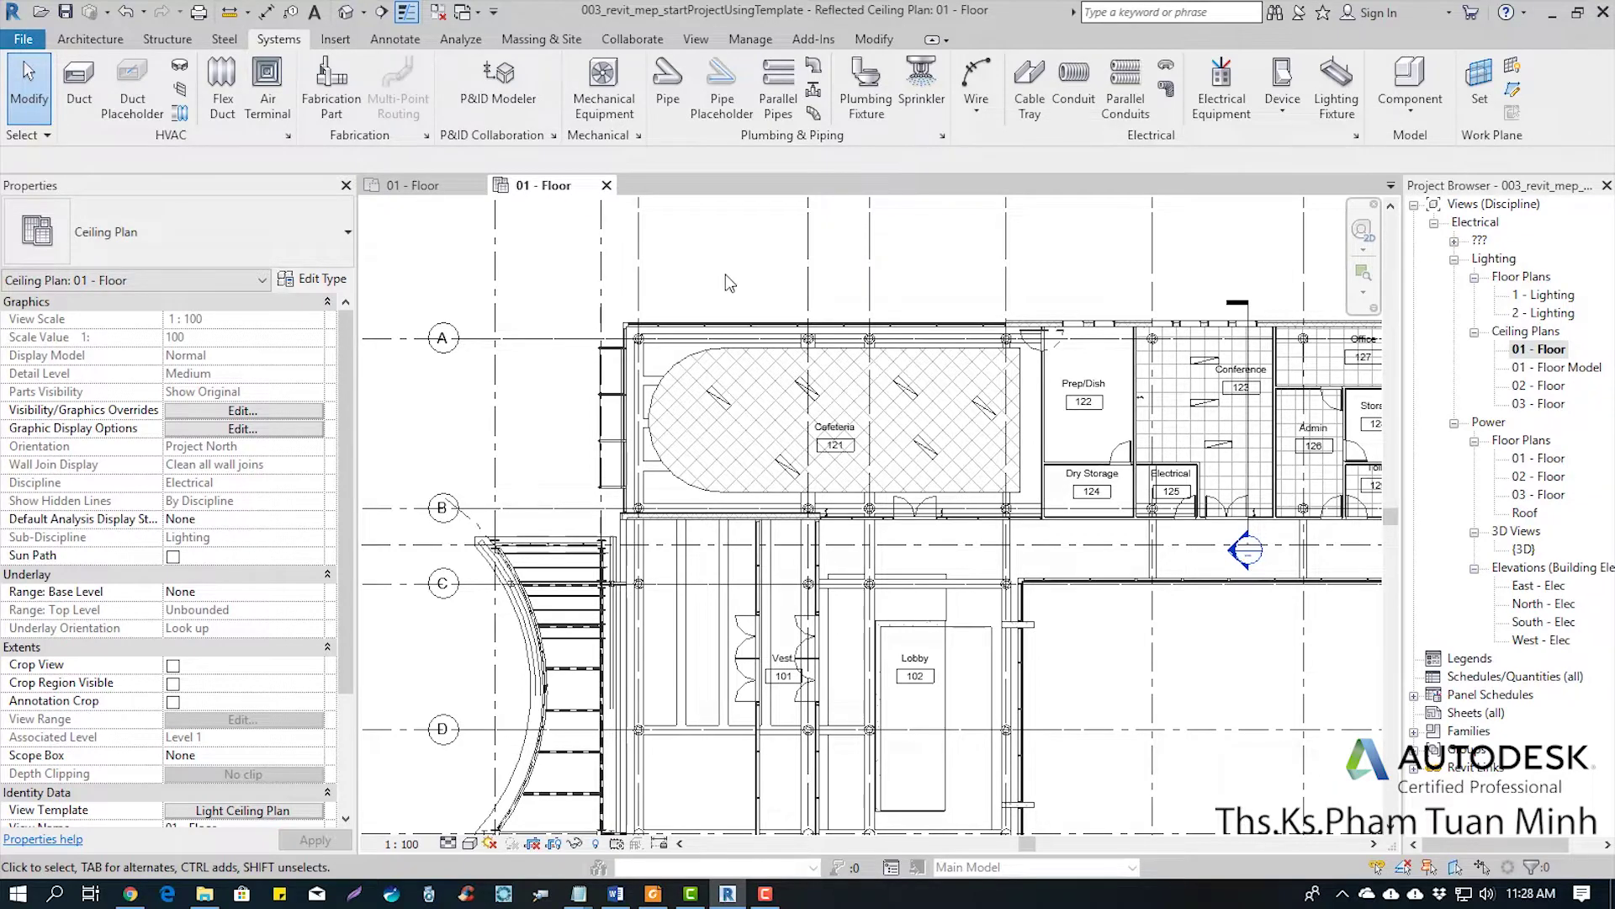
{"action": "scroll", "coordinate": [764, 297], "scroll_direction": "up", "scroll_amount": 1}
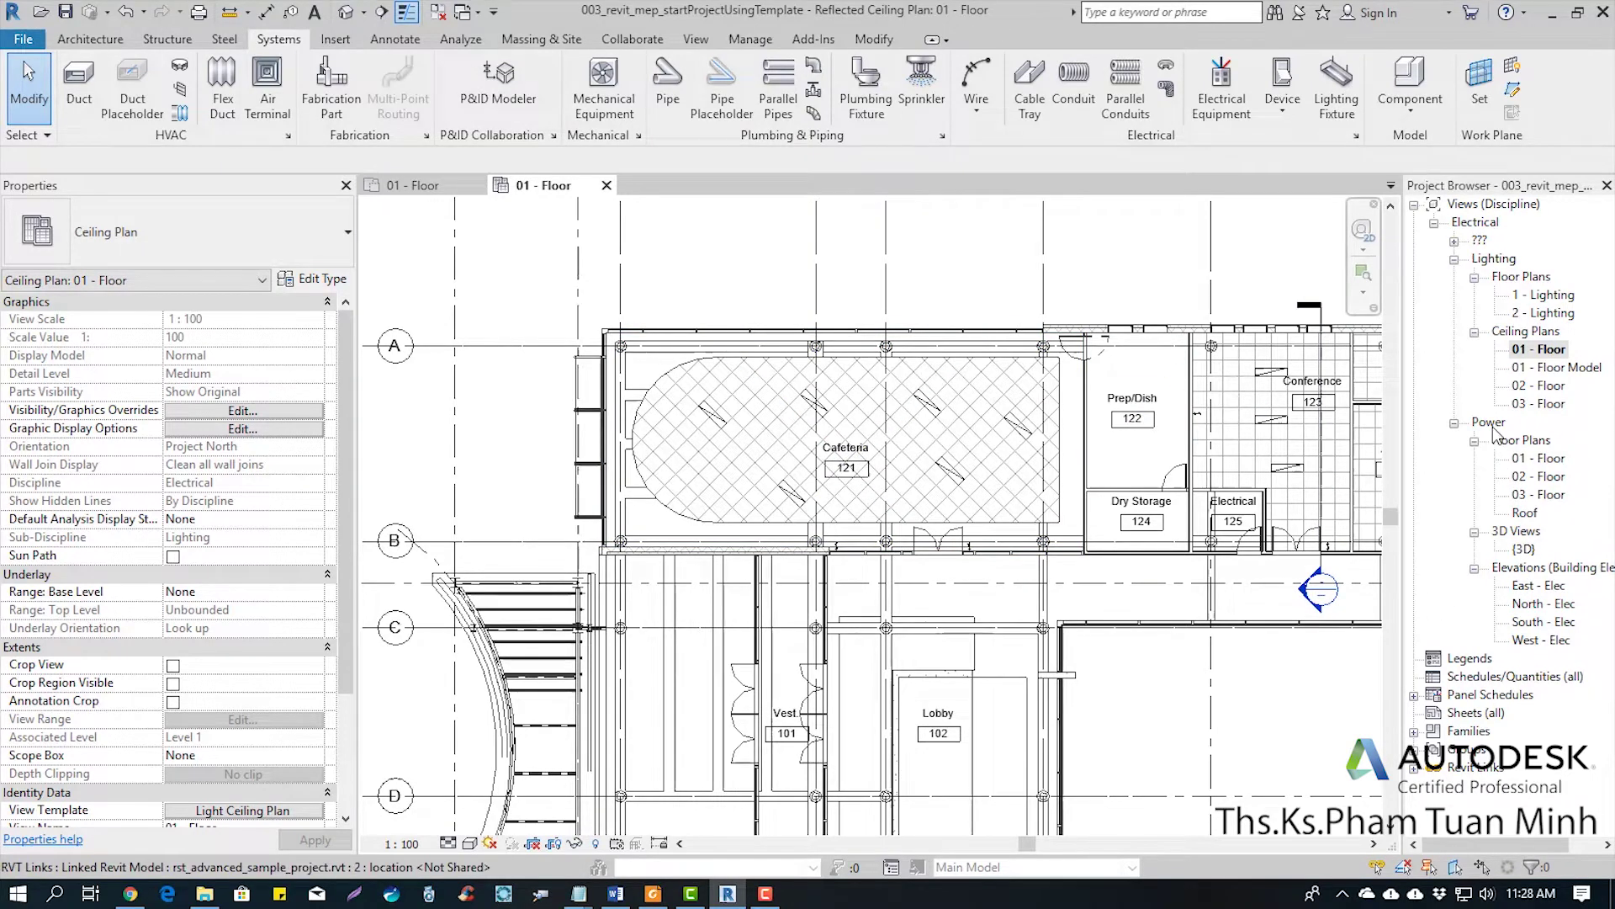
{"action": "double_click", "coordinate": [1536, 459]}
{"action": "scroll", "coordinate": [747, 431], "scroll_direction": "down", "scroll_amount": 2}
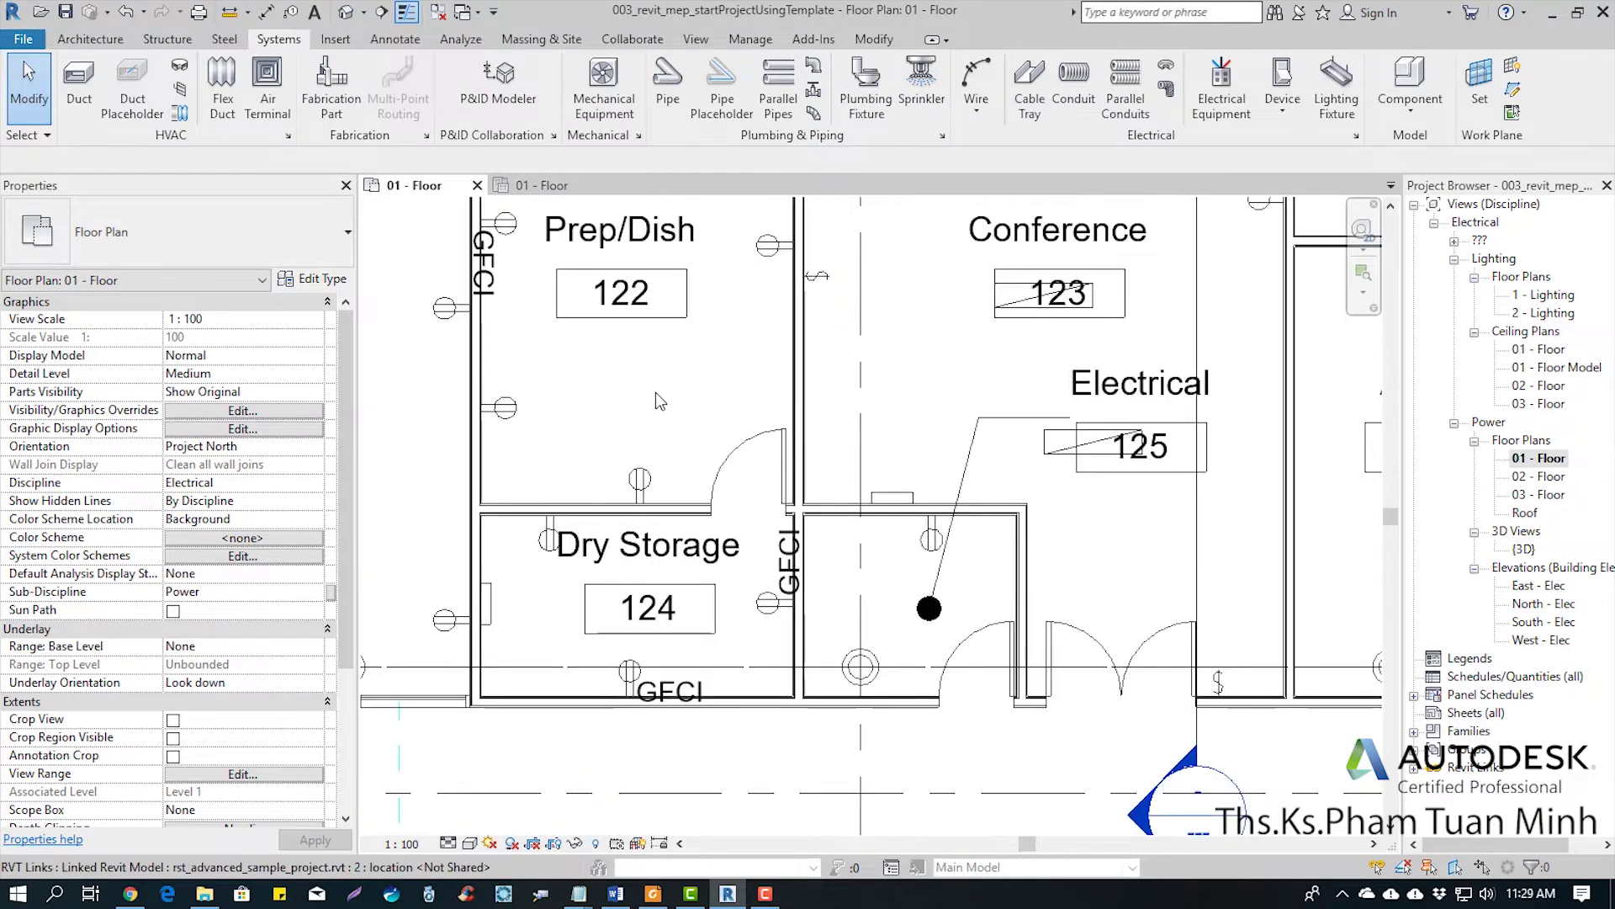
{"action": "mouse_move", "coordinate": [655, 392]}
{"action": "middle_mouse_down"}
{"action": "mouse_move", "coordinate": [746, 659]}
{"action": "mouse_move", "coordinate": [869, 518]}
{"action": "mouse_move", "coordinate": [1222, 519]}
{"action": "middle_mouse_up"}
{"action": "scroll", "coordinate": [772, 648], "scroll_direction": "down", "scroll_amount": 3}
{"action": "middle_click_drag", "start_coordinate": [873, 510], "coordinate": [1046, 499]}
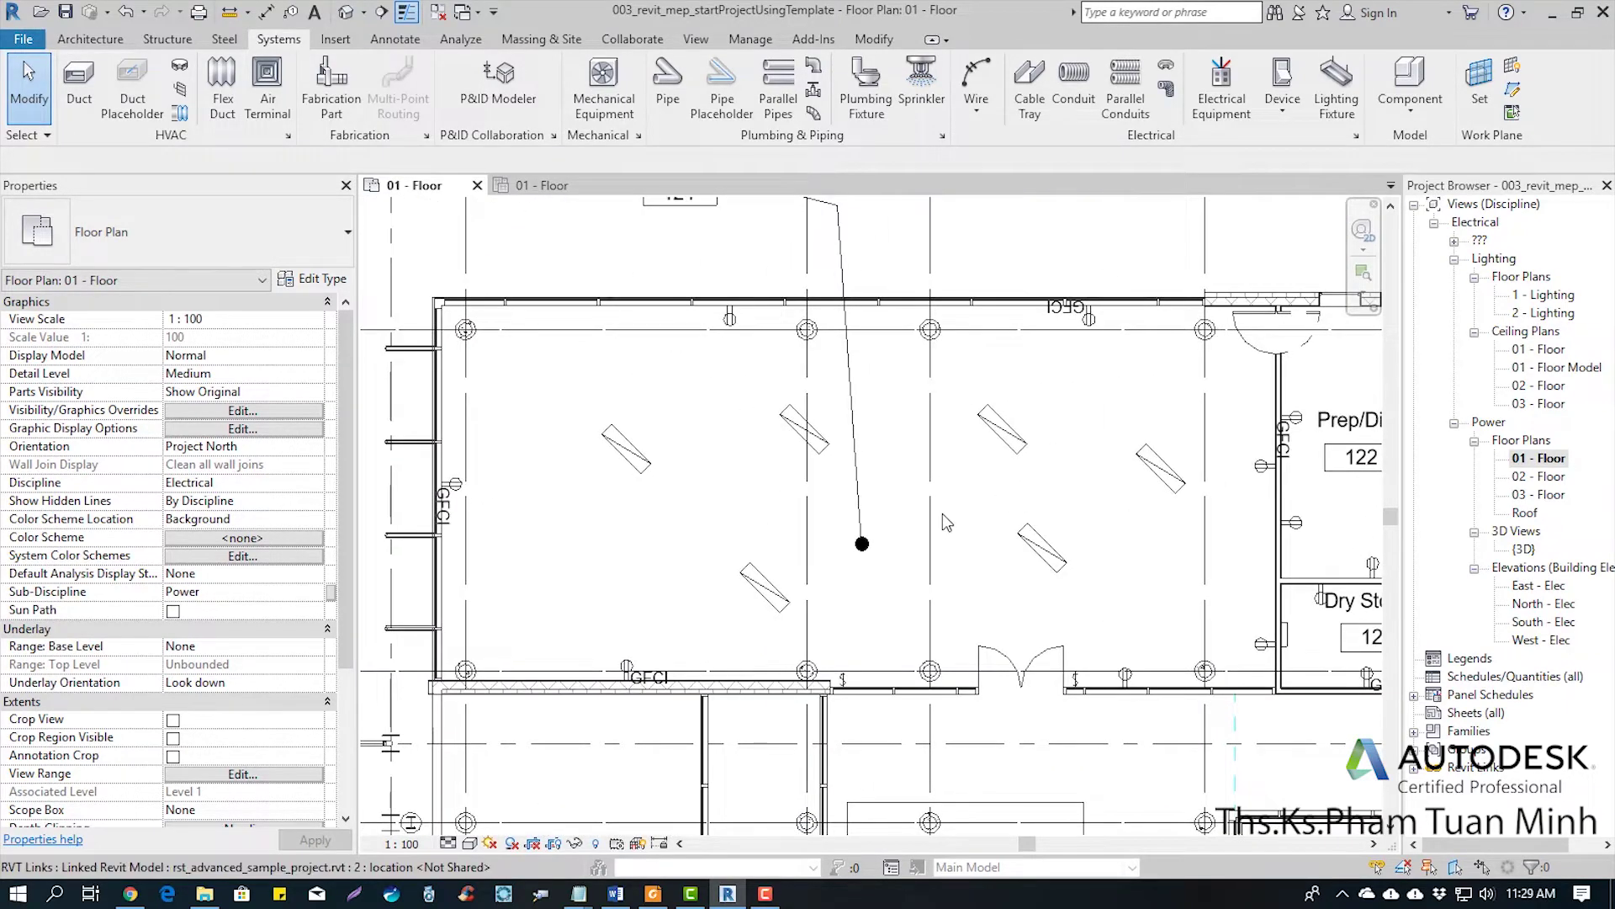
{"action": "middle_click_drag", "start_coordinate": [944, 515], "coordinate": [925, 502]}
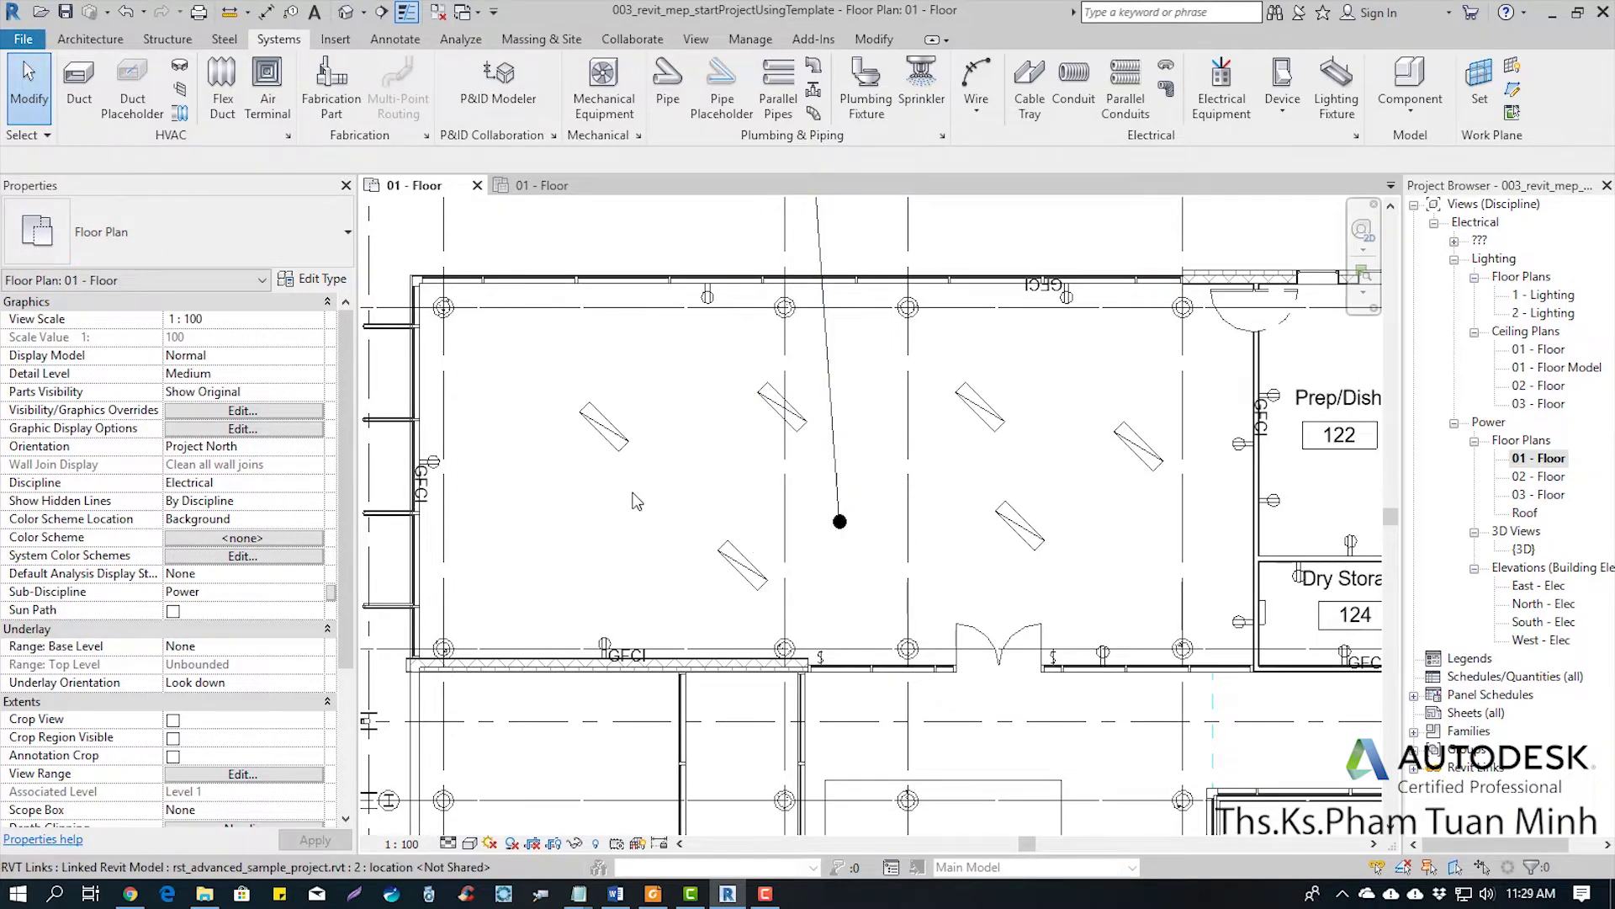
Hide Lighting Devices and Lighting Fixtures in this view's Visibility/Graphics (VG)
{"action": "key", "text": "v"}
{"action": "key", "text": "g"}
{"action": "left_click", "coordinate": [521, 502]}
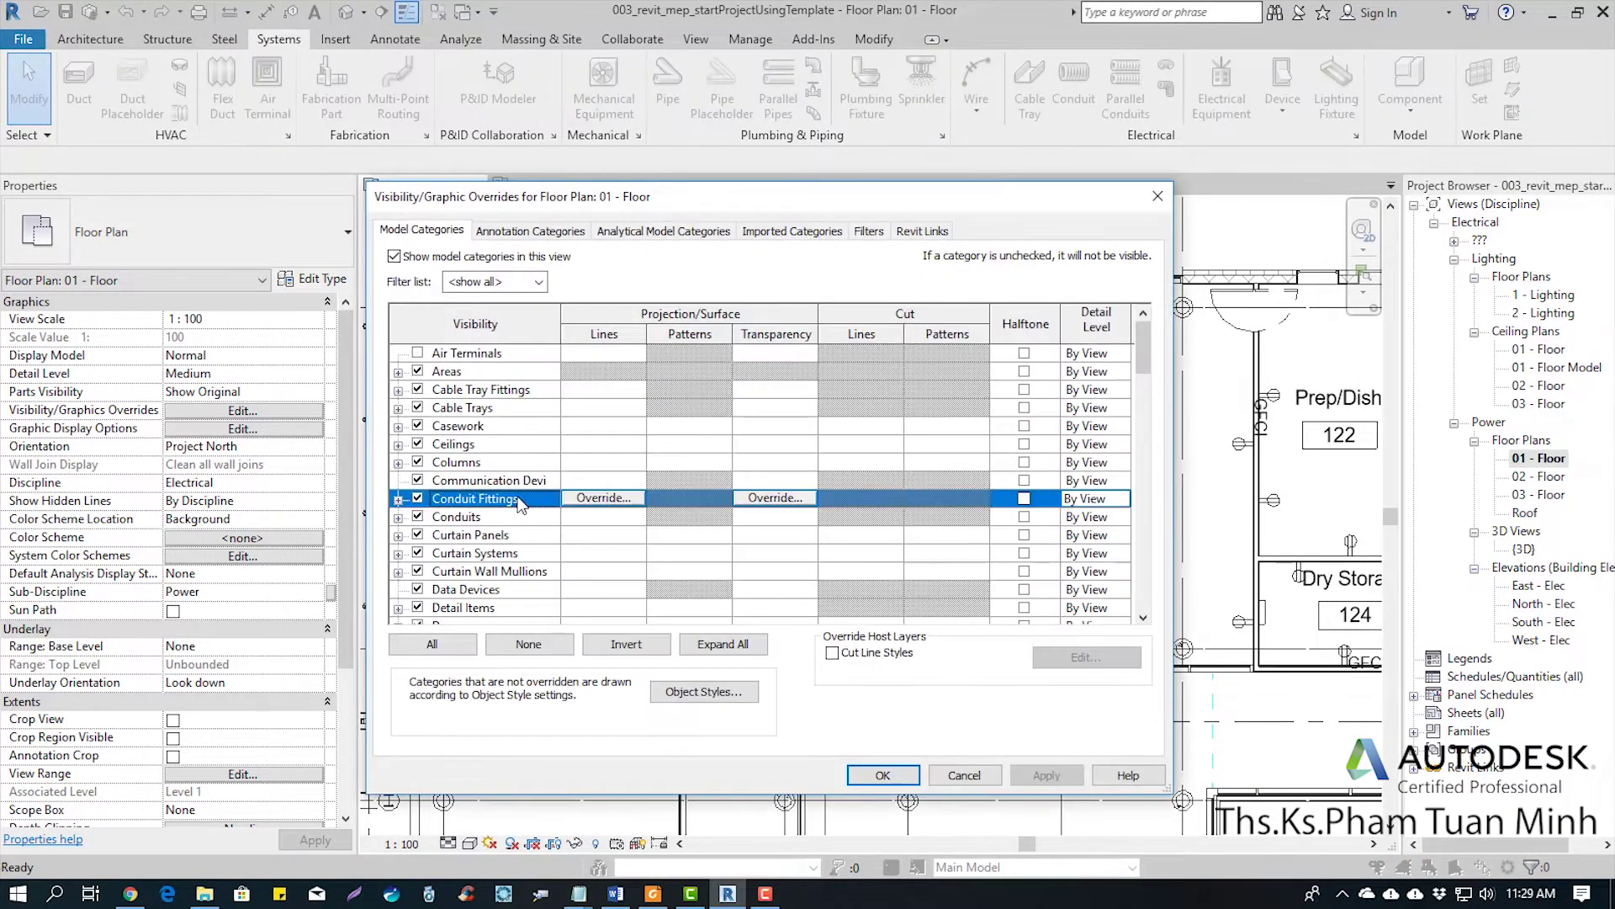
{"action": "scroll", "coordinate": [513, 522], "scroll_direction": "down", "scroll_amount": 6}
{"action": "left_click", "coordinate": [500, 584]}
{"action": "scroll", "coordinate": [503, 542], "scroll_direction": "down", "scroll_amount": 2}
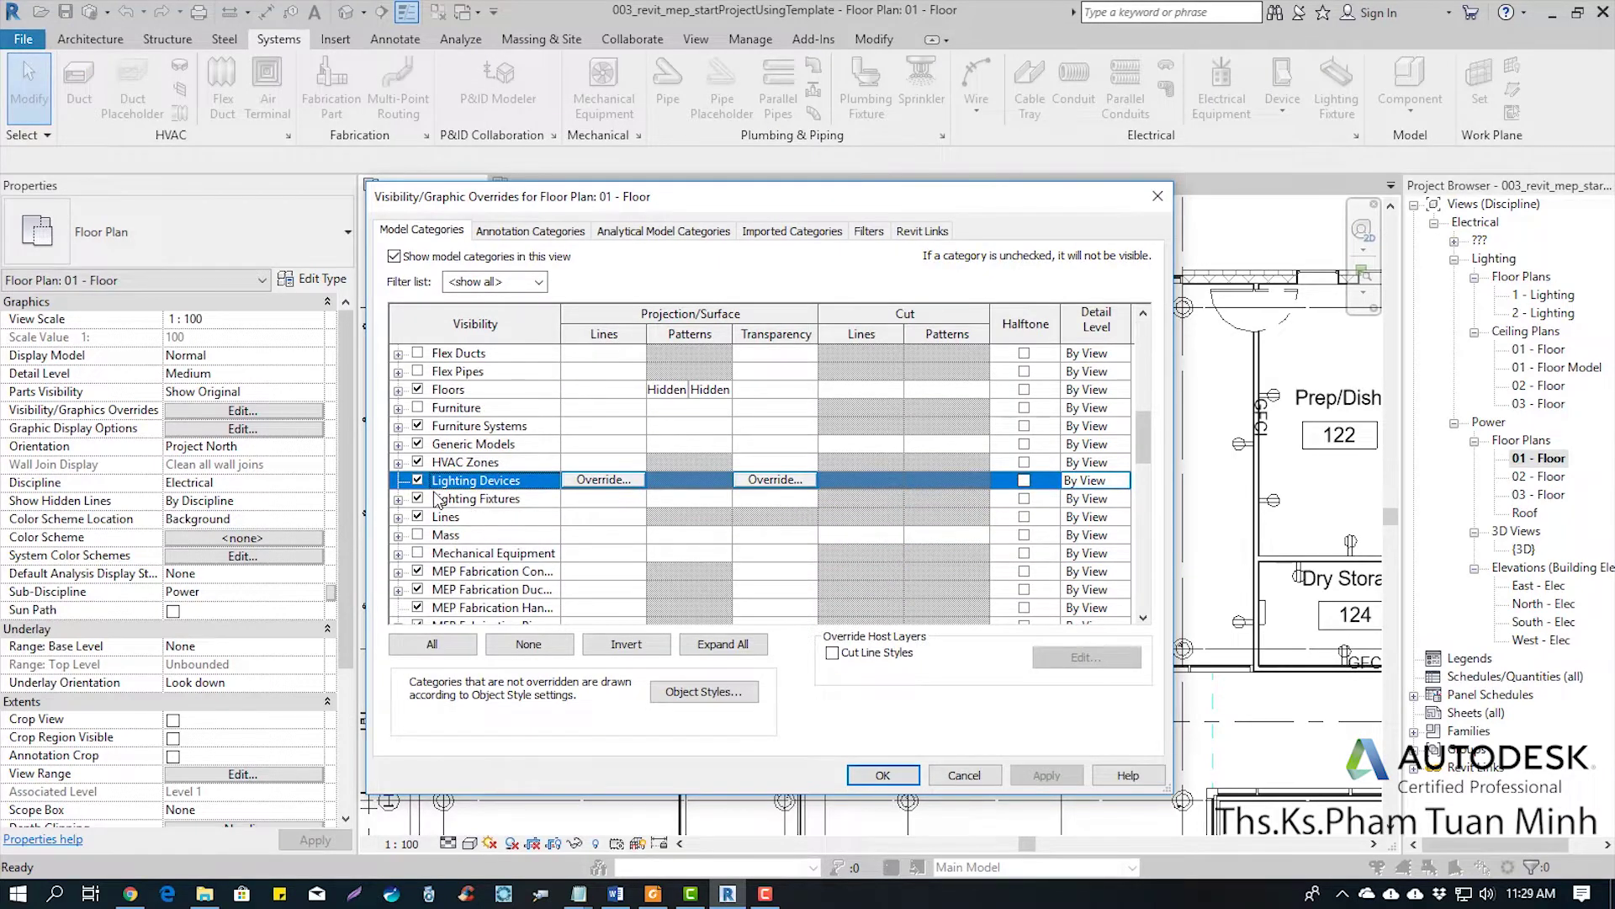
{"action": "left_click", "coordinate": [417, 481]}
{"action": "left_click", "coordinate": [418, 498]}
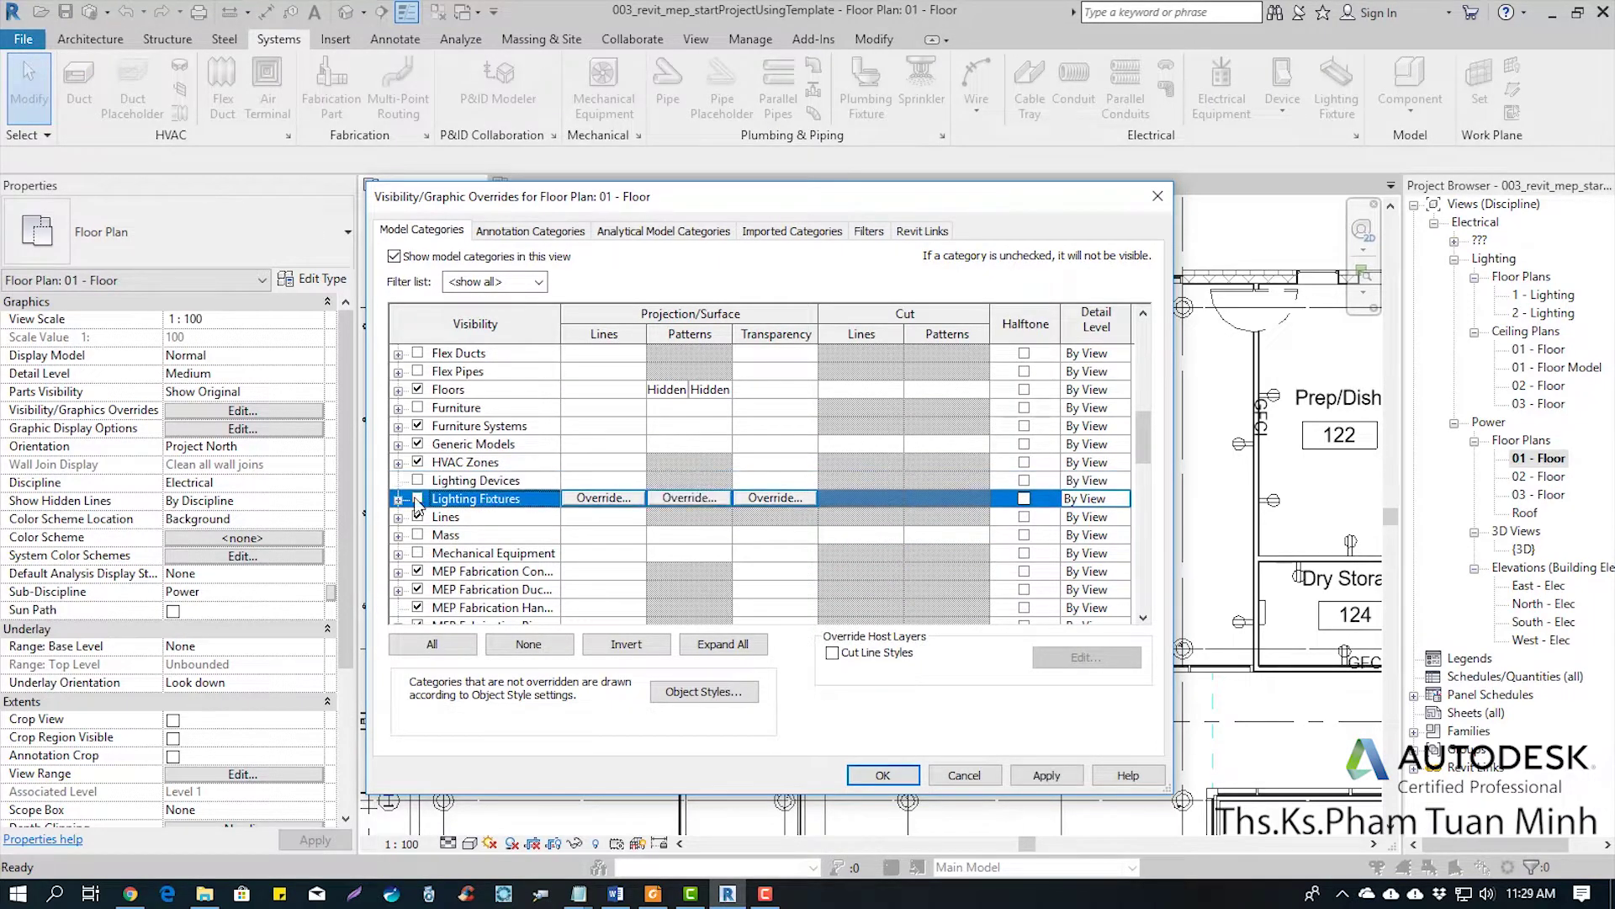
{"action": "left_click", "coordinate": [882, 774]}
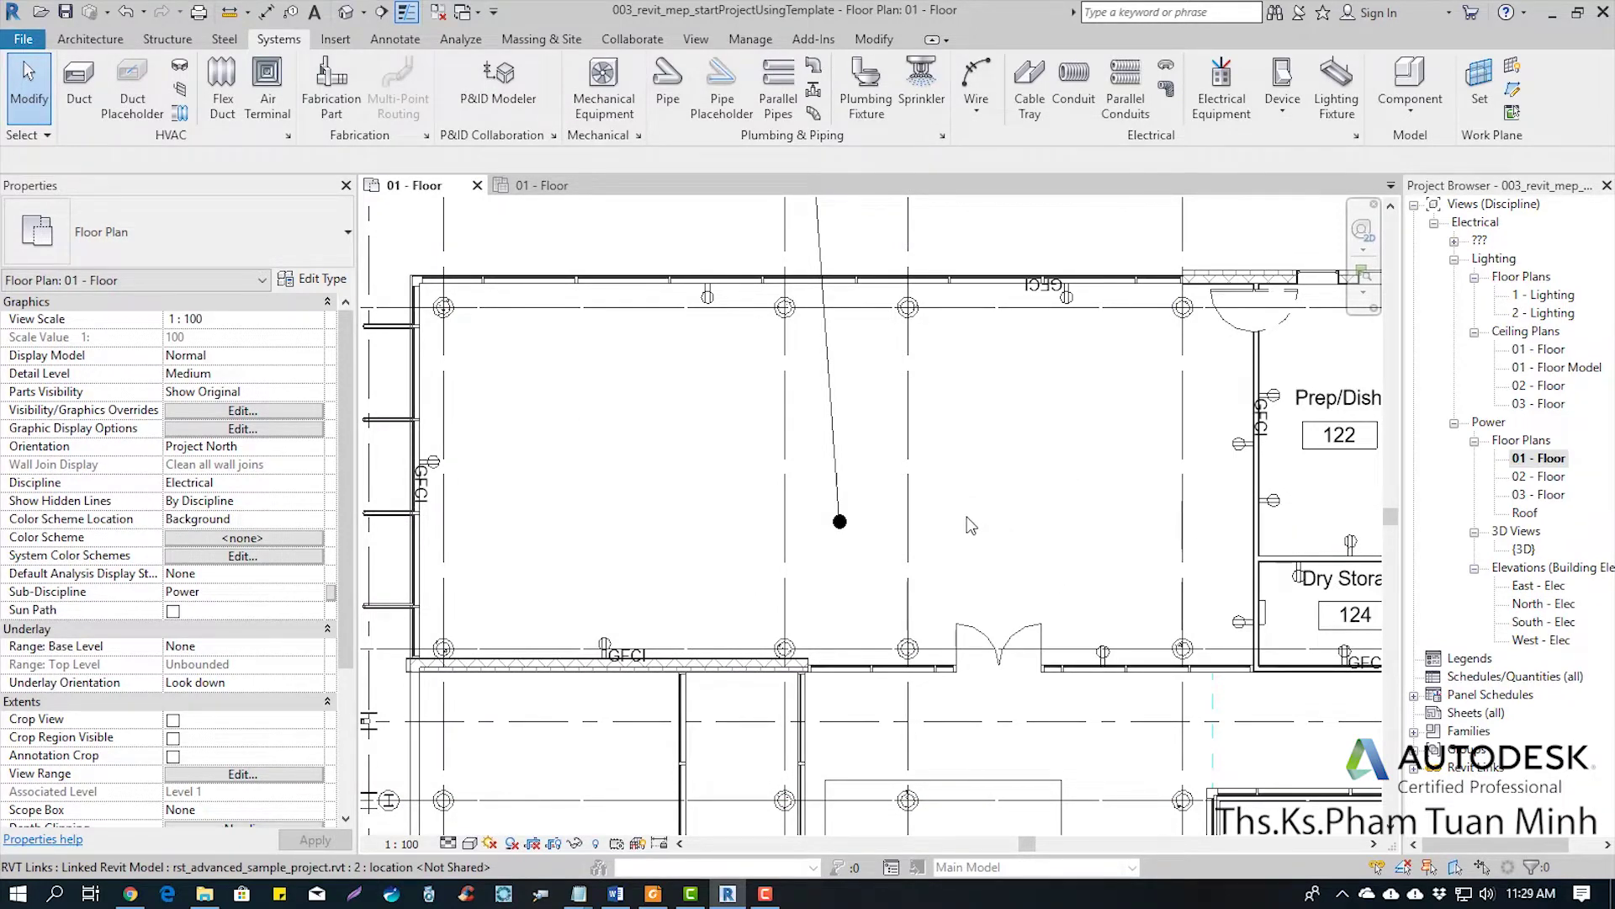
Convert the cafeteria receptacle circuit's temporary wiring to arc wires with tick marks
{"action": "middle_click_drag", "start_coordinate": [972, 526], "coordinate": [937, 535]}
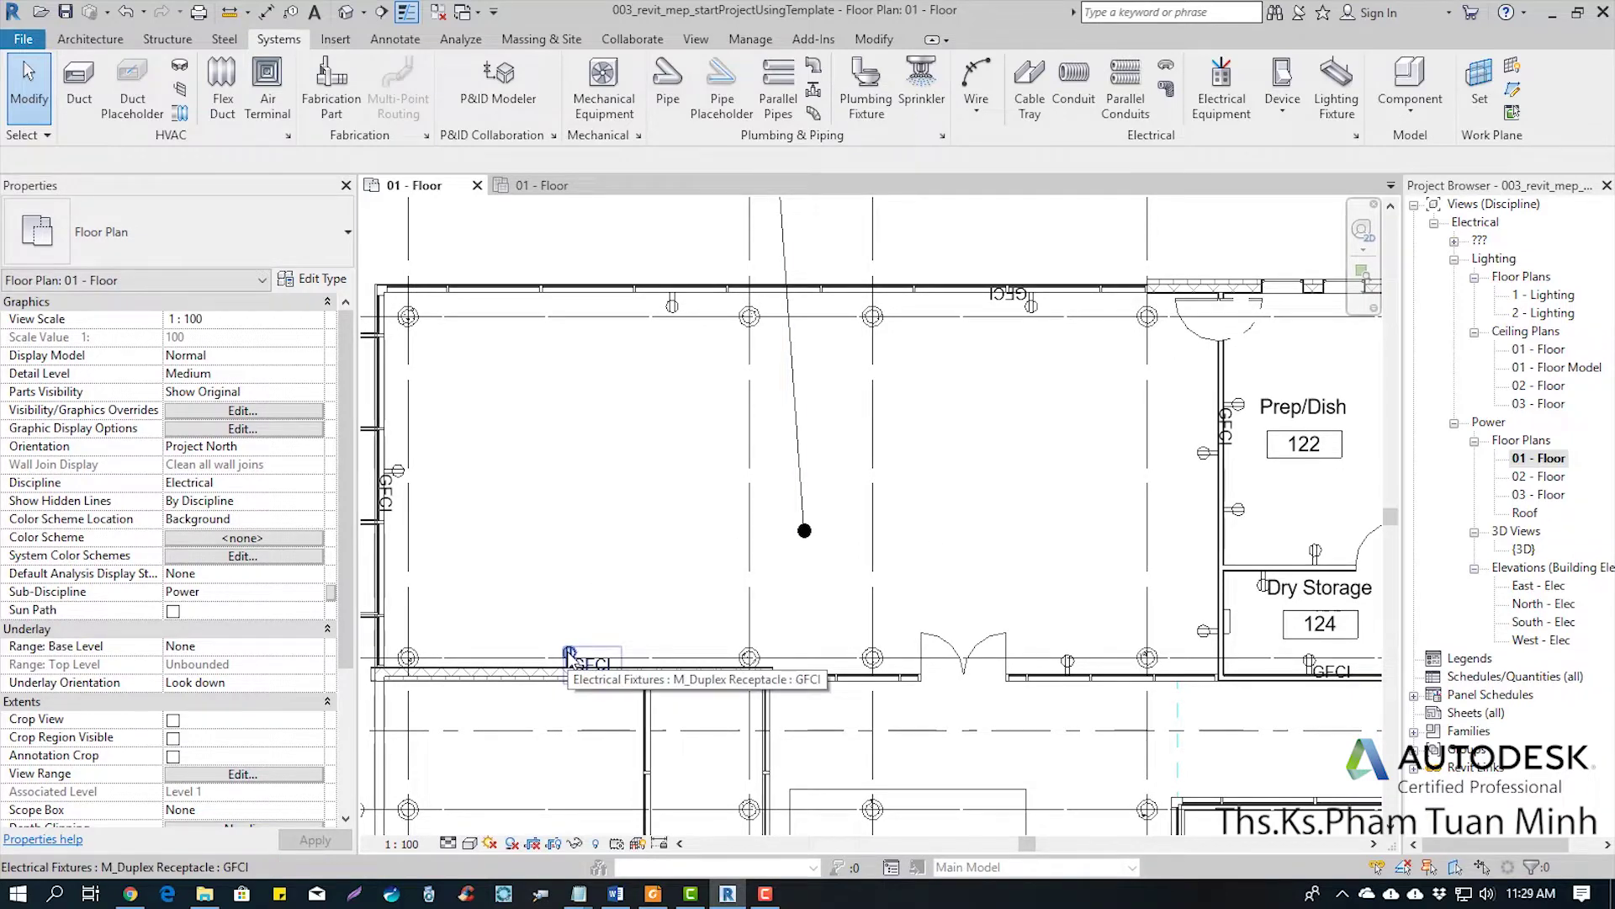
{"action": "key", "text": "Tab"}
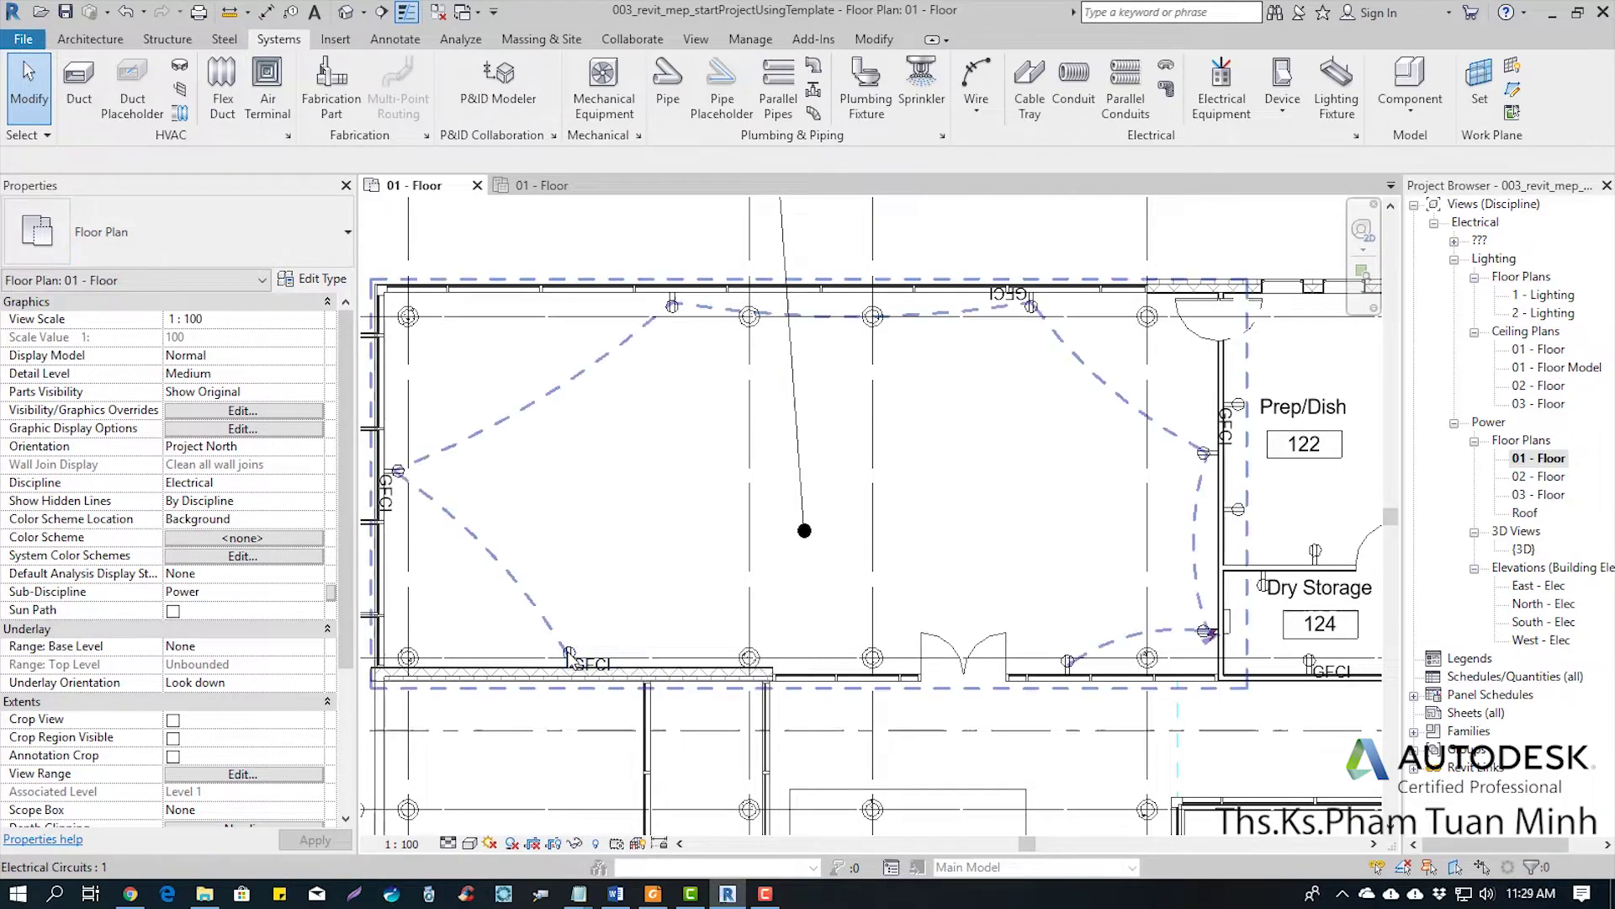
{"action": "left_click", "coordinate": [569, 655]}
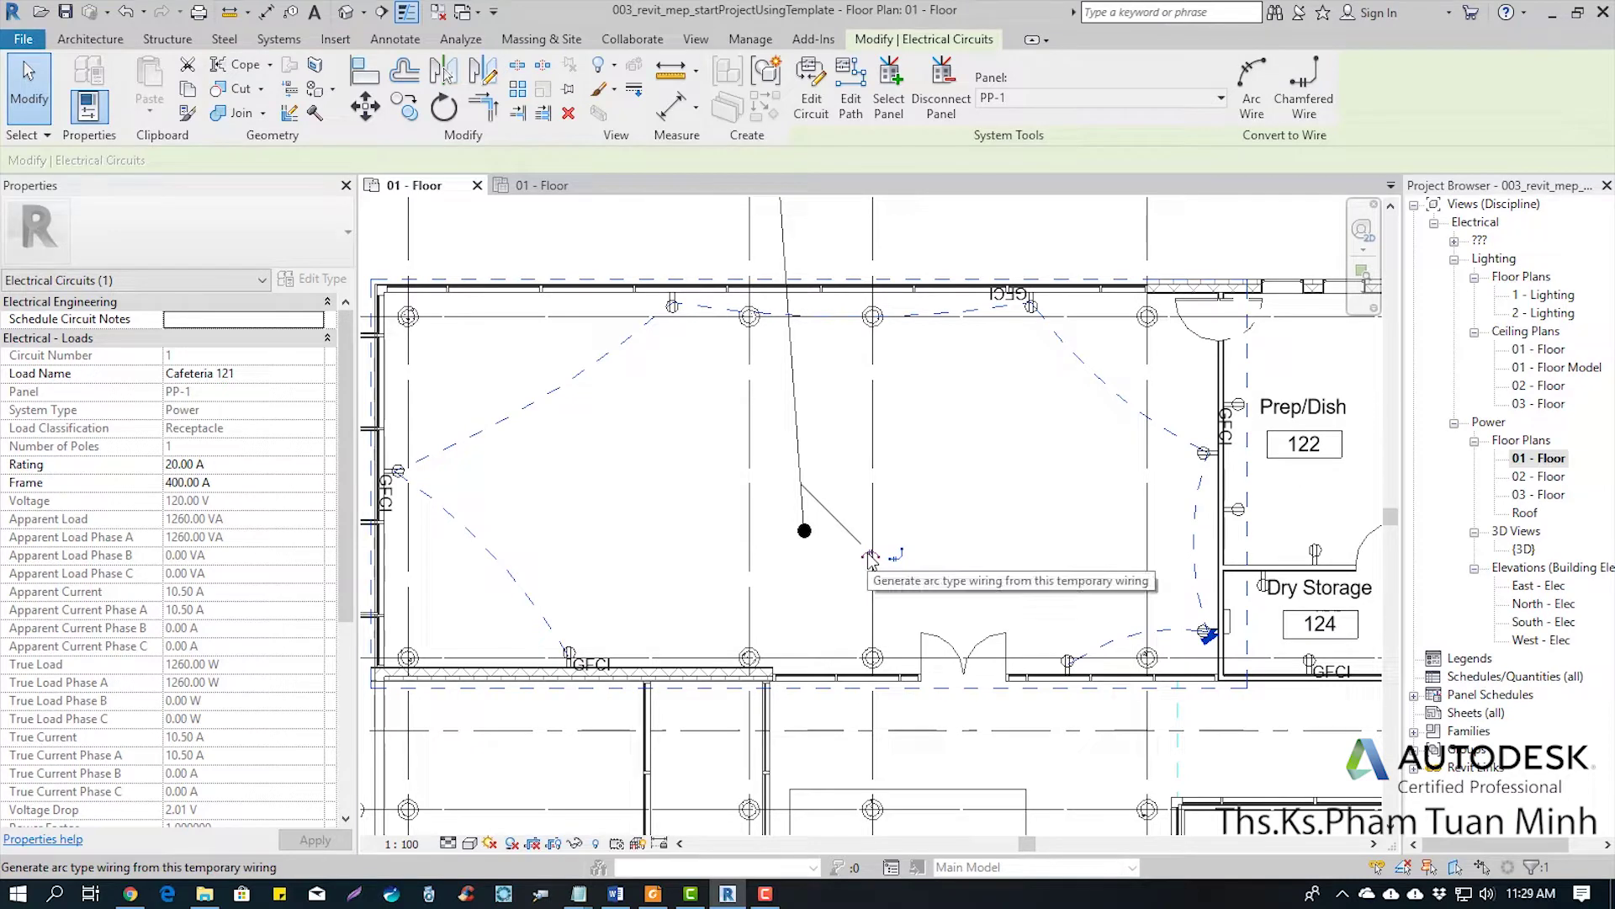
{"action": "left_click", "coordinate": [871, 557]}
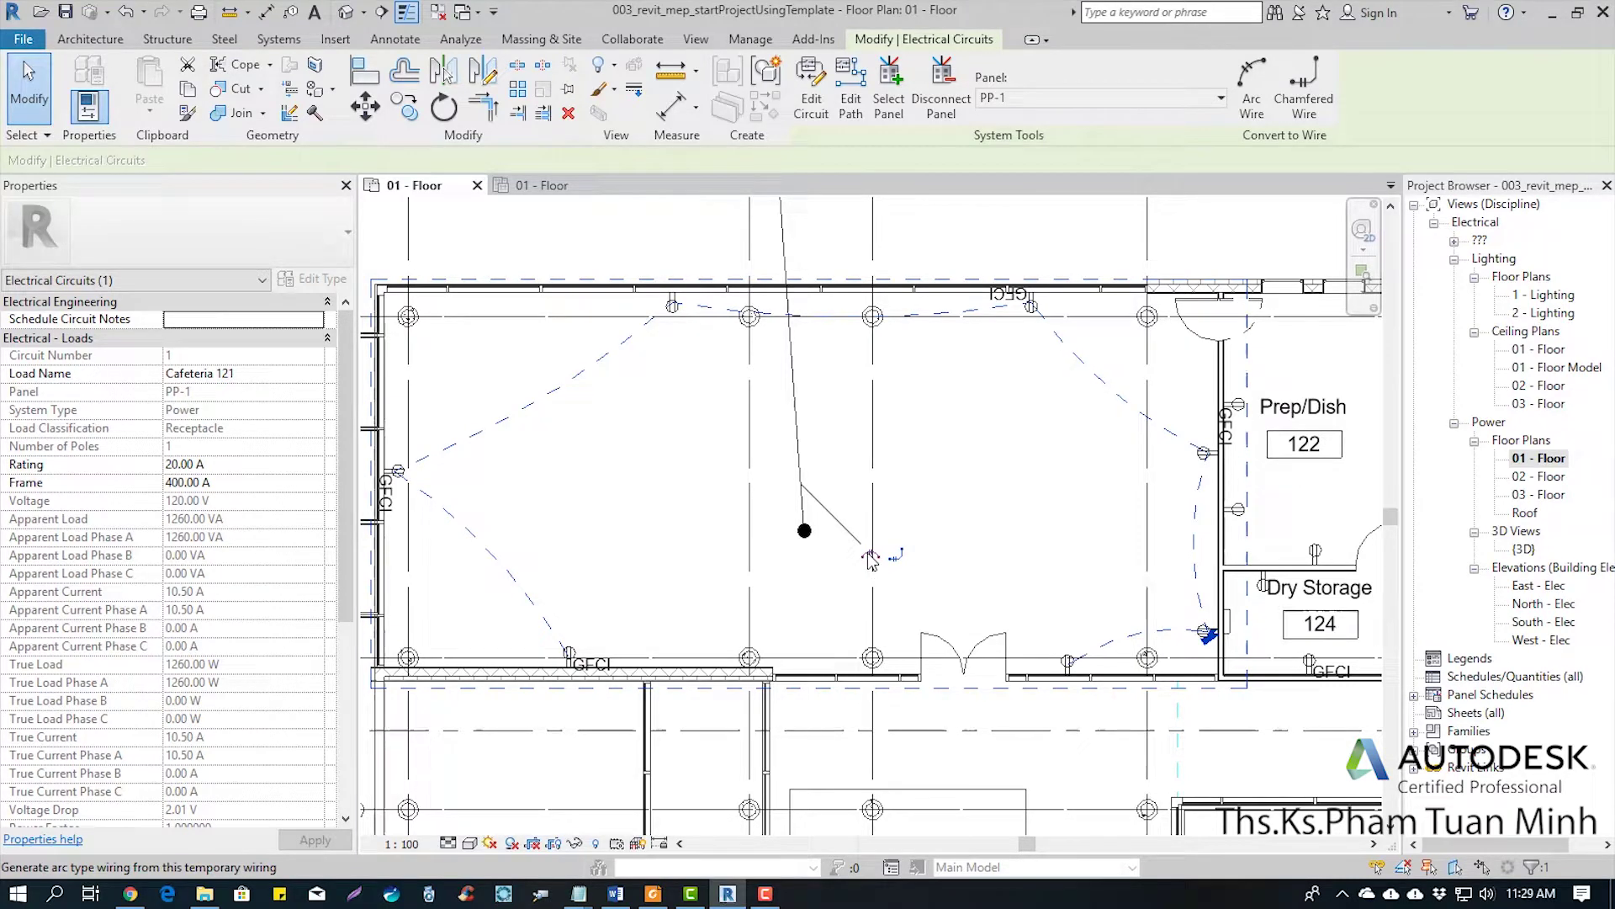
{"action": "left_click", "coordinate": [655, 407]}
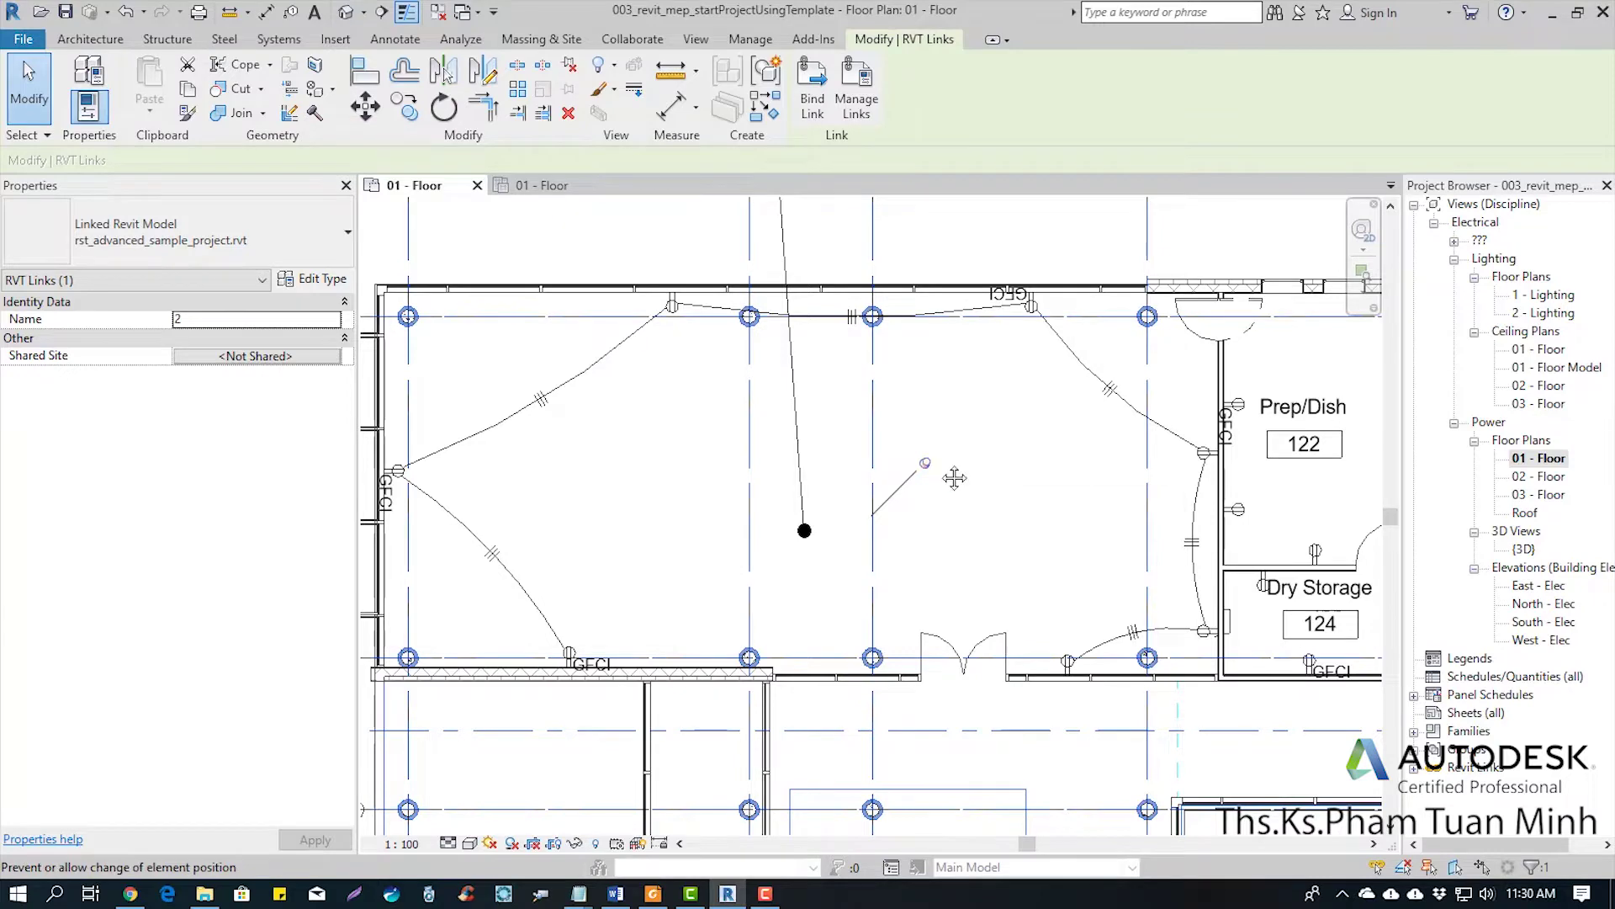
View the cafeteria with its neighbouring rooms and clear the linked model selection
{"action": "scroll", "coordinate": [954, 478], "scroll_direction": "down", "scroll_amount": 2}
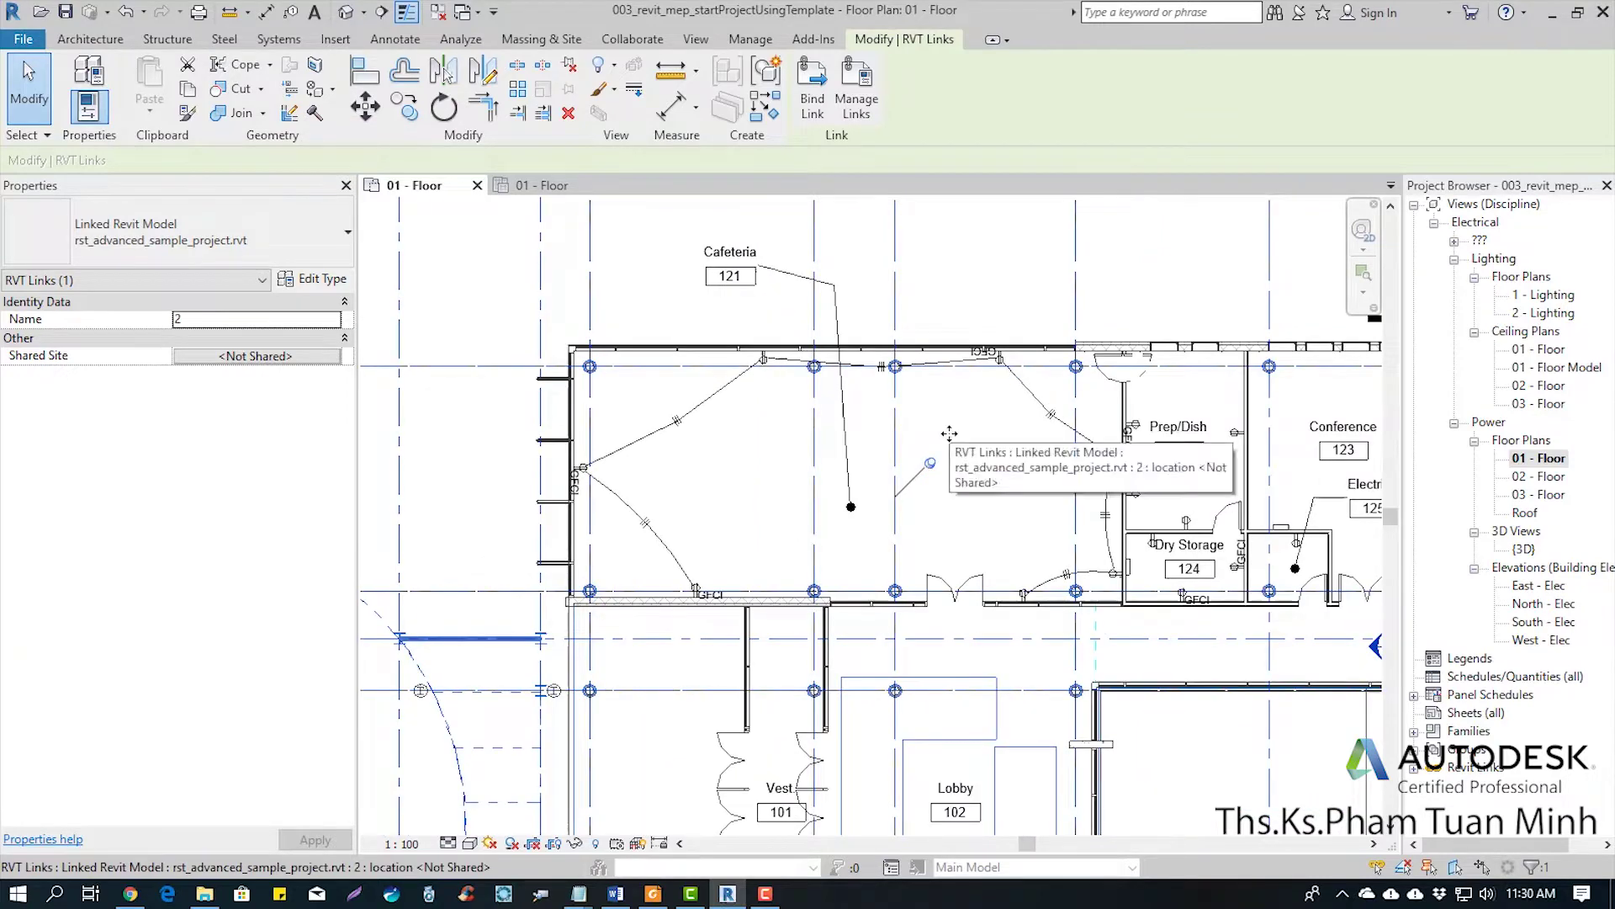
{"action": "scroll", "coordinate": [949, 433], "scroll_direction": "down", "scroll_amount": 2}
{"action": "middle_click_drag", "start_coordinate": [1149, 555], "coordinate": [1086, 562]}
{"action": "scroll", "coordinate": [894, 469], "scroll_direction": "up", "scroll_amount": 1}
{"action": "scroll", "coordinate": [894, 469], "scroll_direction": "up", "scroll_amount": 1}
{"action": "scroll", "coordinate": [894, 469], "scroll_direction": "up", "scroll_amount": 1}
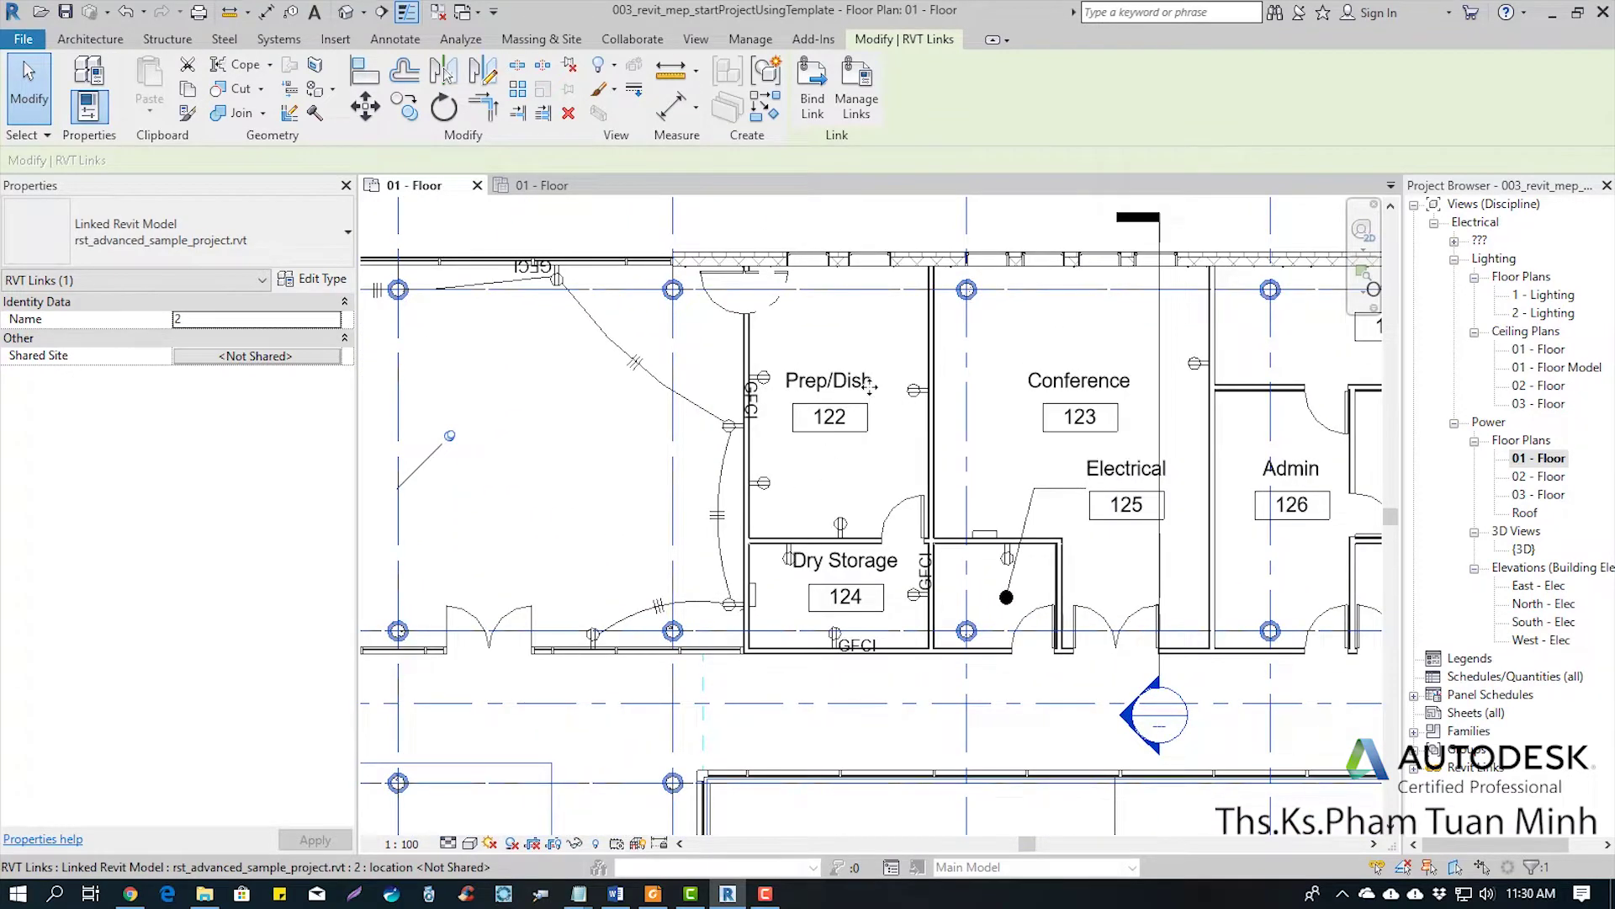
{"action": "key", "text": "Escape"}
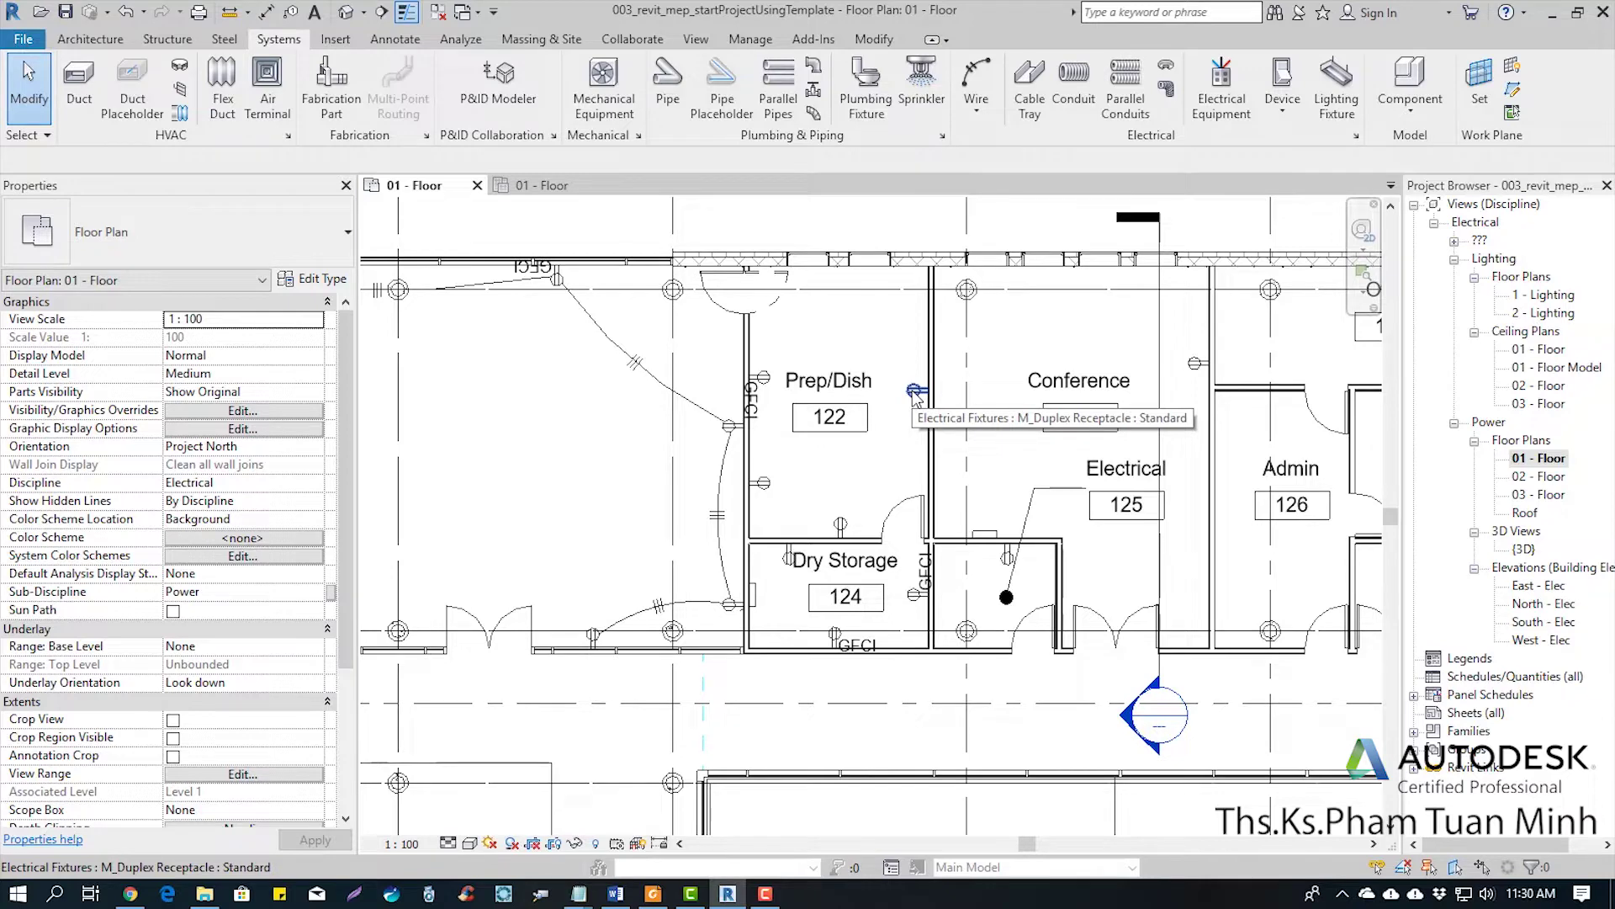
Convert the Prep/Dish receptacle circuit to four arc wires
{"action": "key", "text": "Tab"}
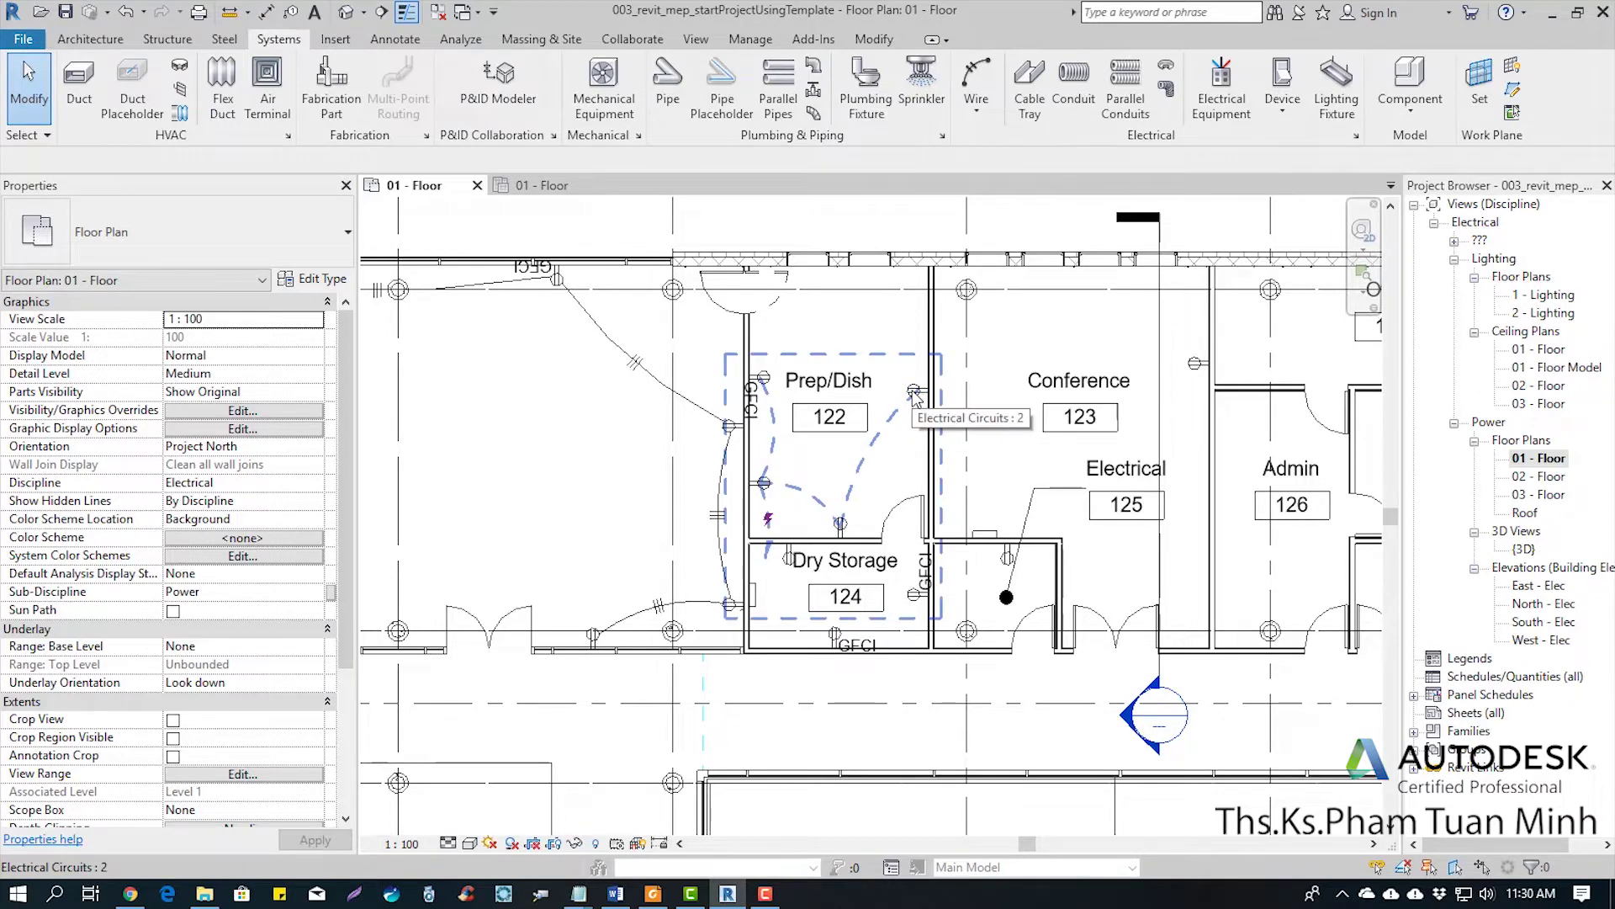
{"action": "left_click", "coordinate": [915, 396]}
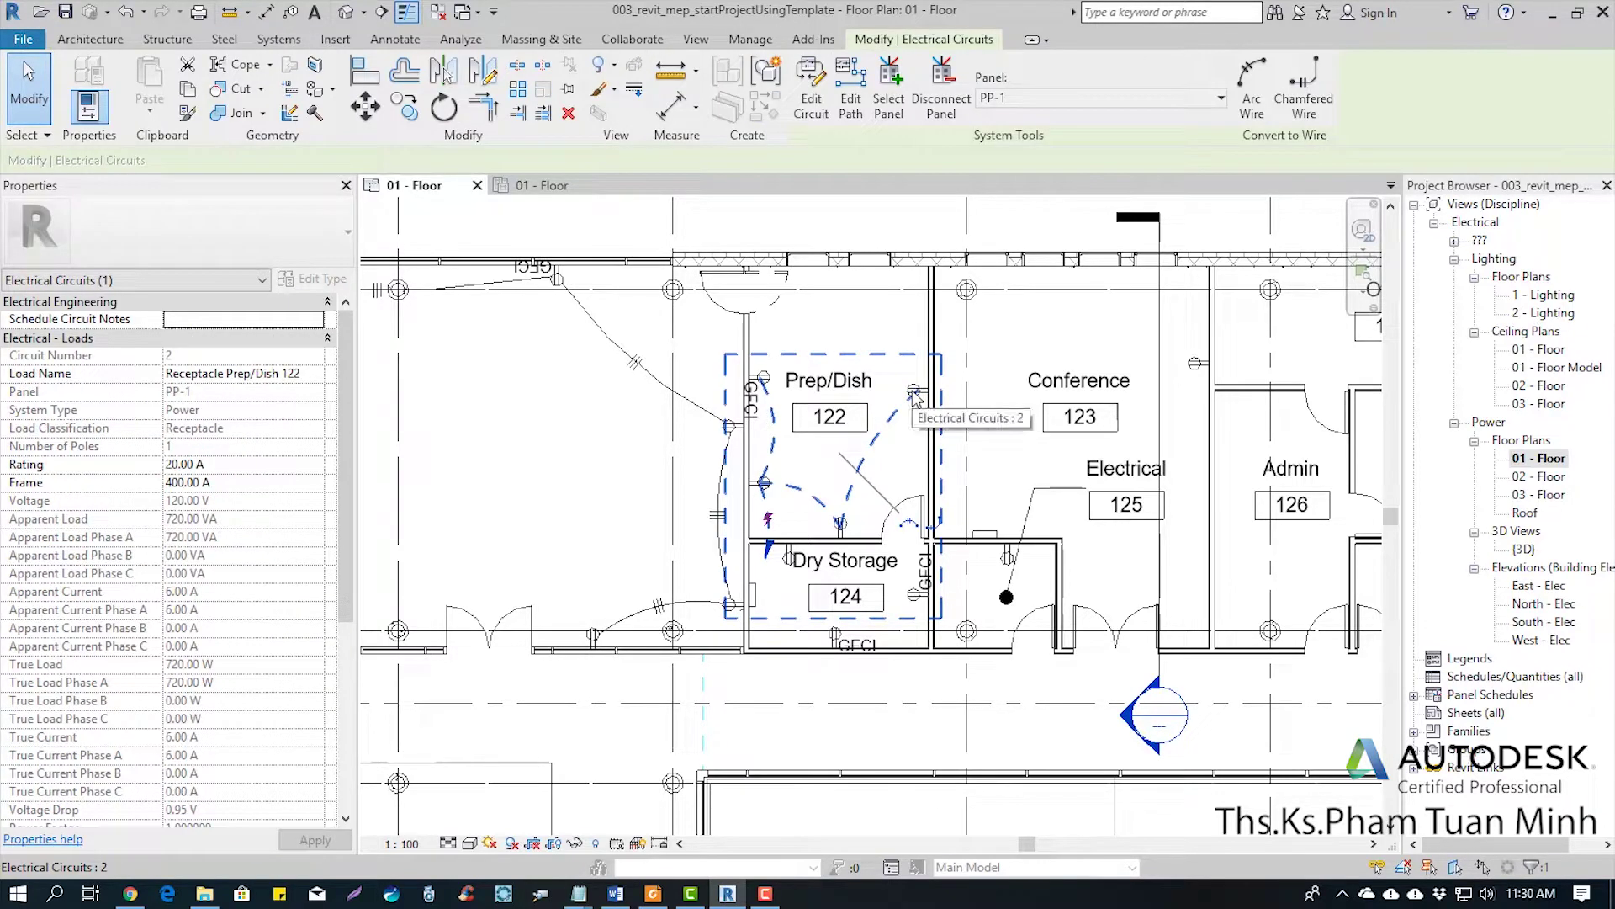
{"action": "left_click", "coordinate": [909, 523]}
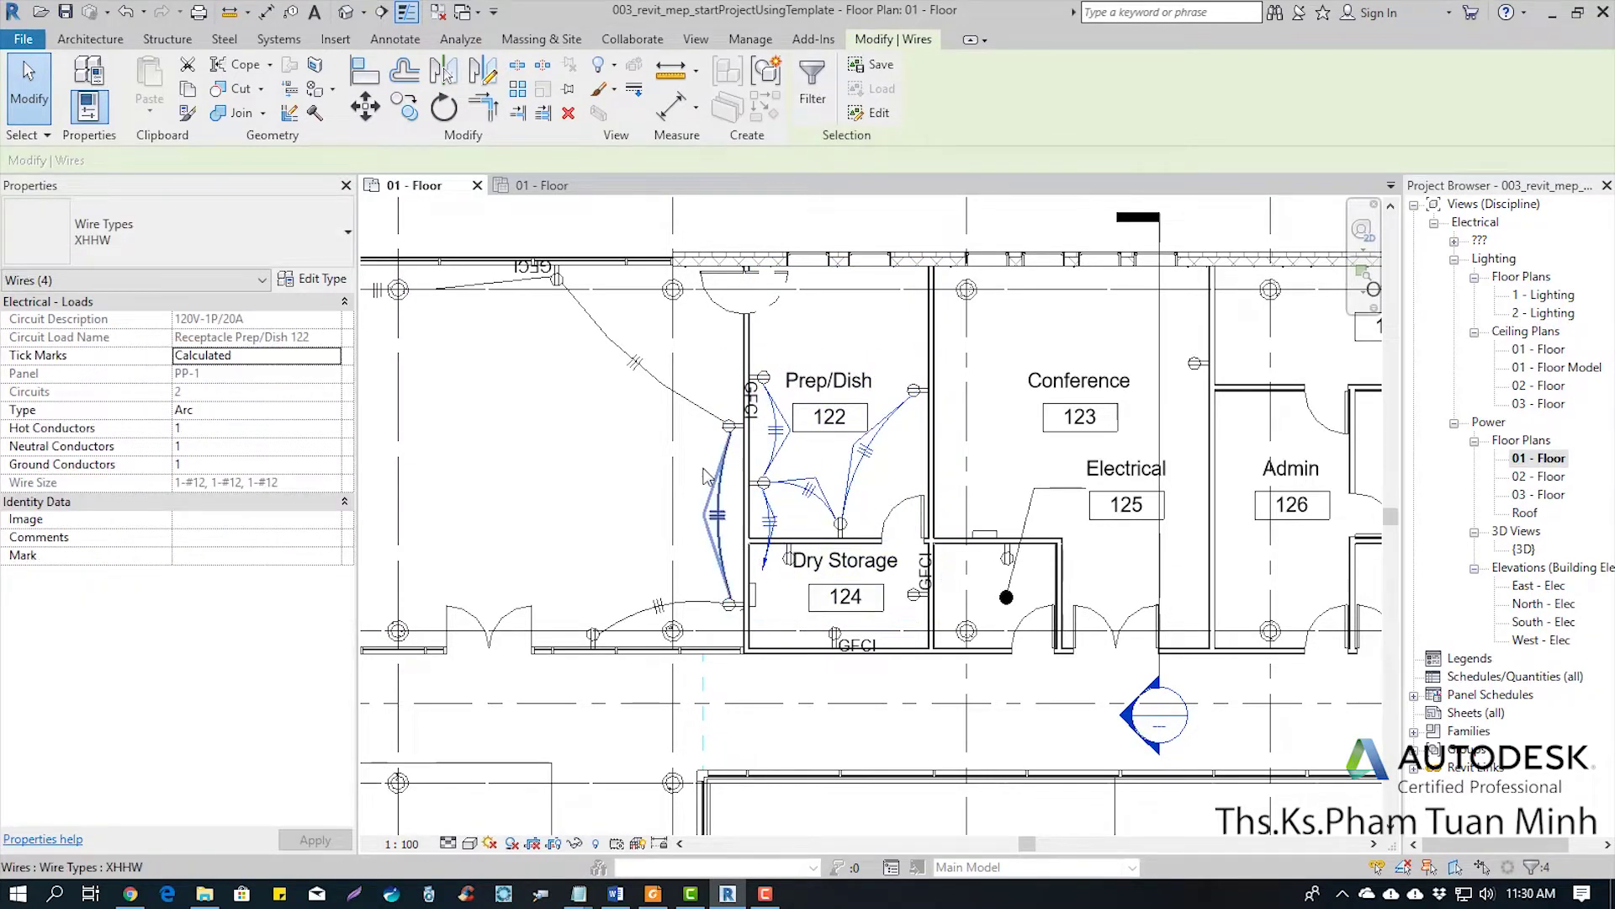
{"action": "left_click", "coordinate": [873, 234]}
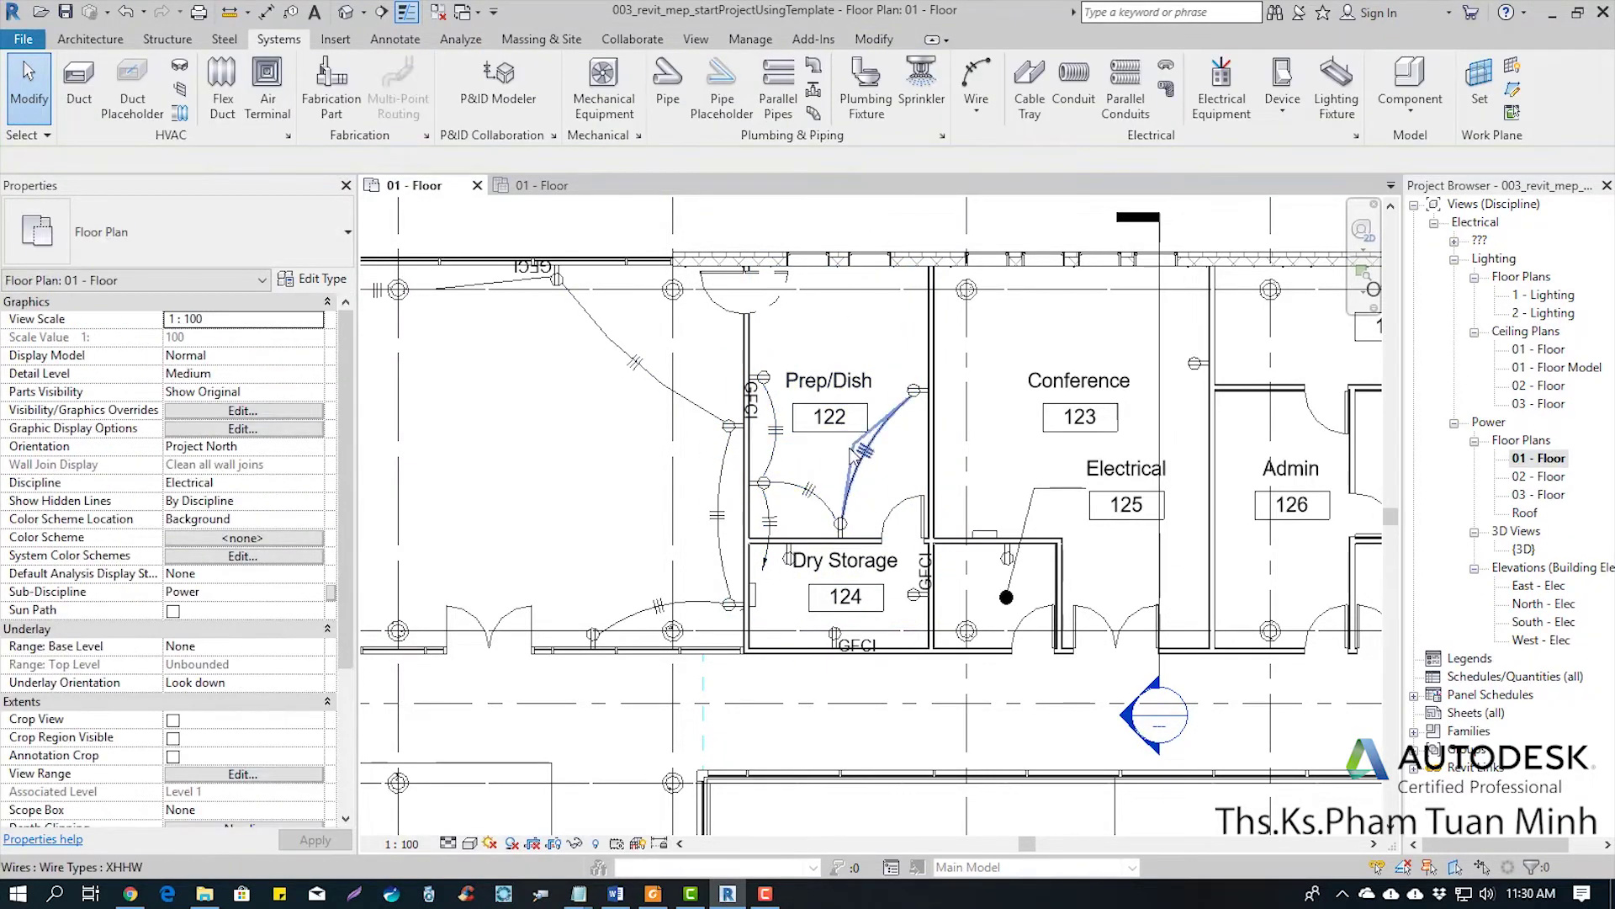
Reshape the short Prep/Dish arc wire by moving its midpoint and end point
{"action": "left_click", "coordinate": [766, 547]}
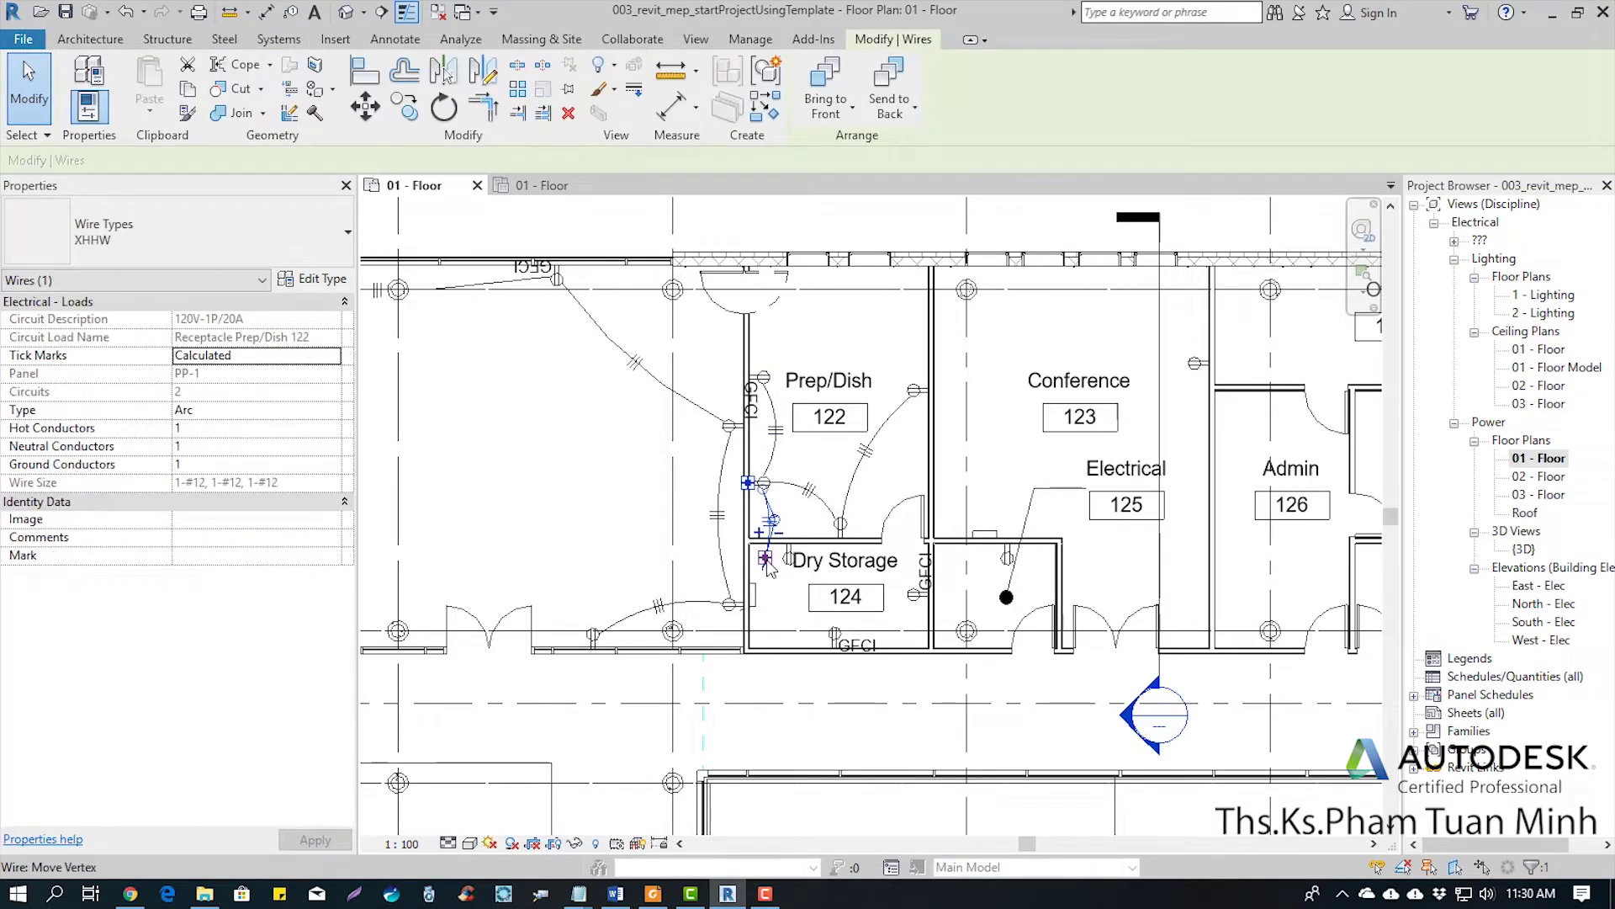
{"action": "scroll", "coordinate": [766, 565], "scroll_direction": "up", "scroll_amount": 2}
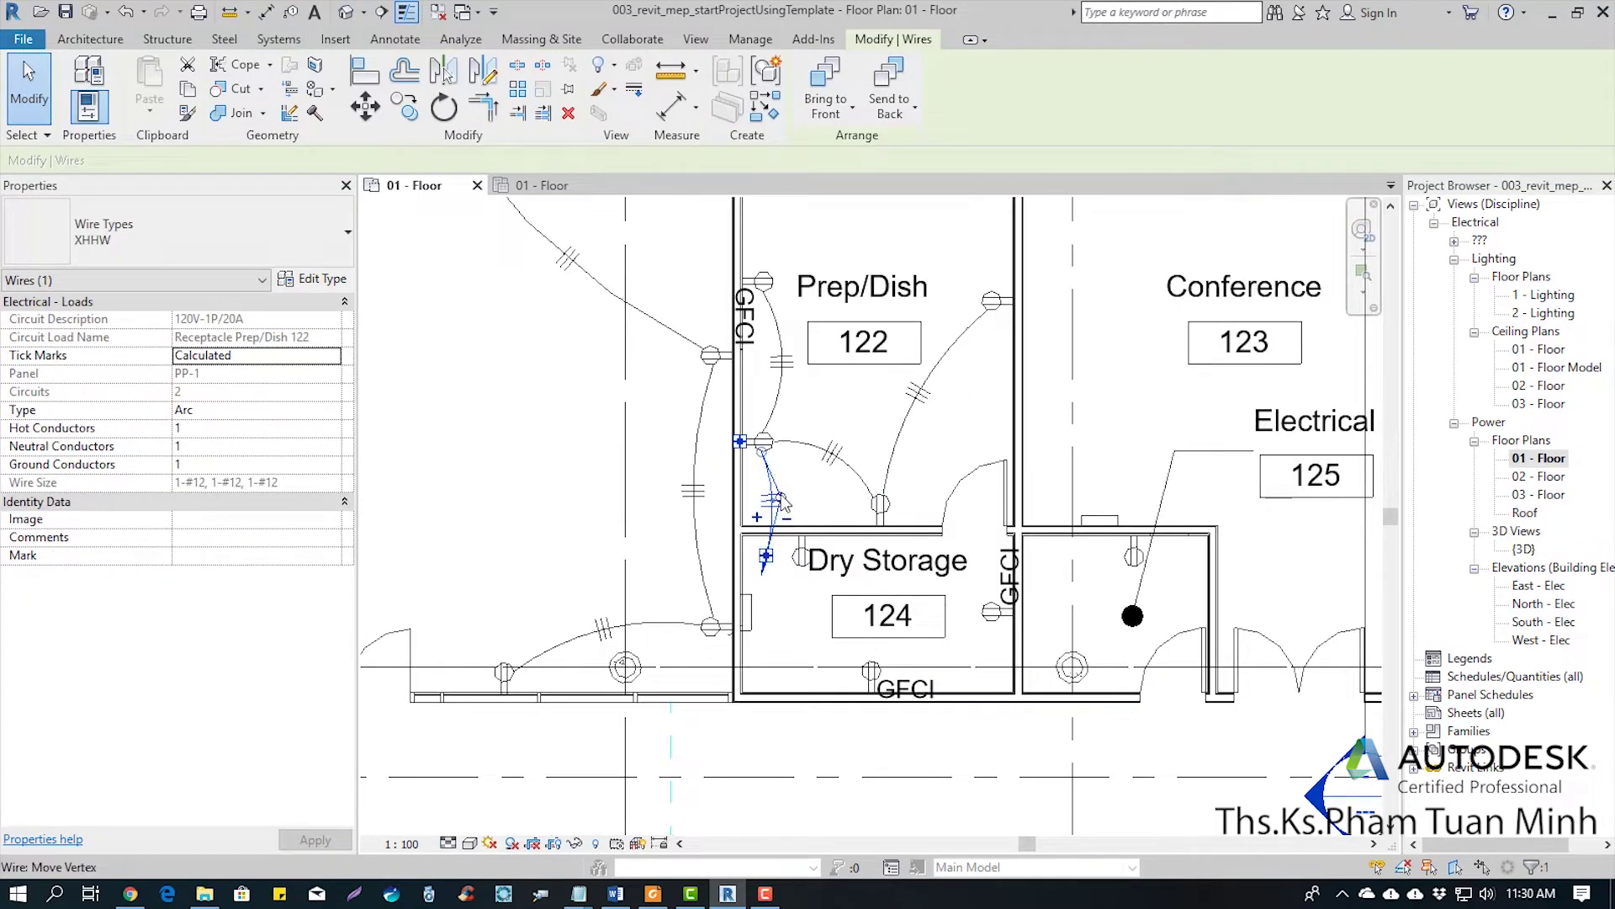
{"action": "left_click_drag", "start_coordinate": [778, 498], "coordinate": [812, 502]}
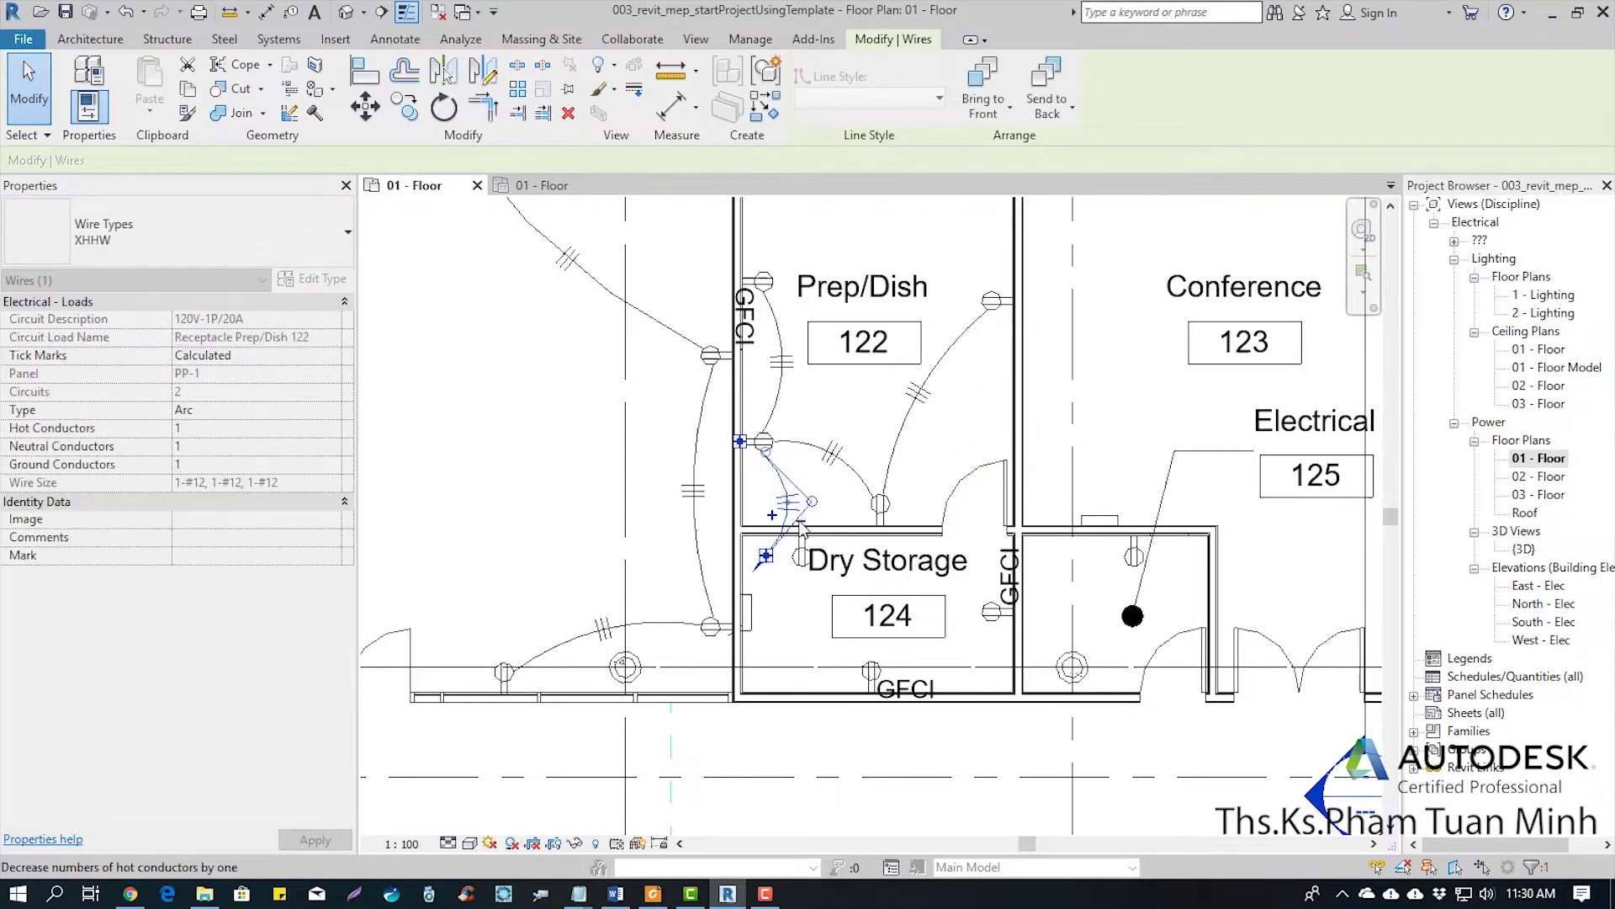
{"action": "mouse_move", "coordinate": [767, 565]}
{"action": "left_mouse_down"}
{"action": "mouse_move", "coordinate": [768, 589]}
{"action": "mouse_move", "coordinate": [685, 561]}
{"action": "mouse_move", "coordinate": [778, 579]}
{"action": "left_mouse_up"}
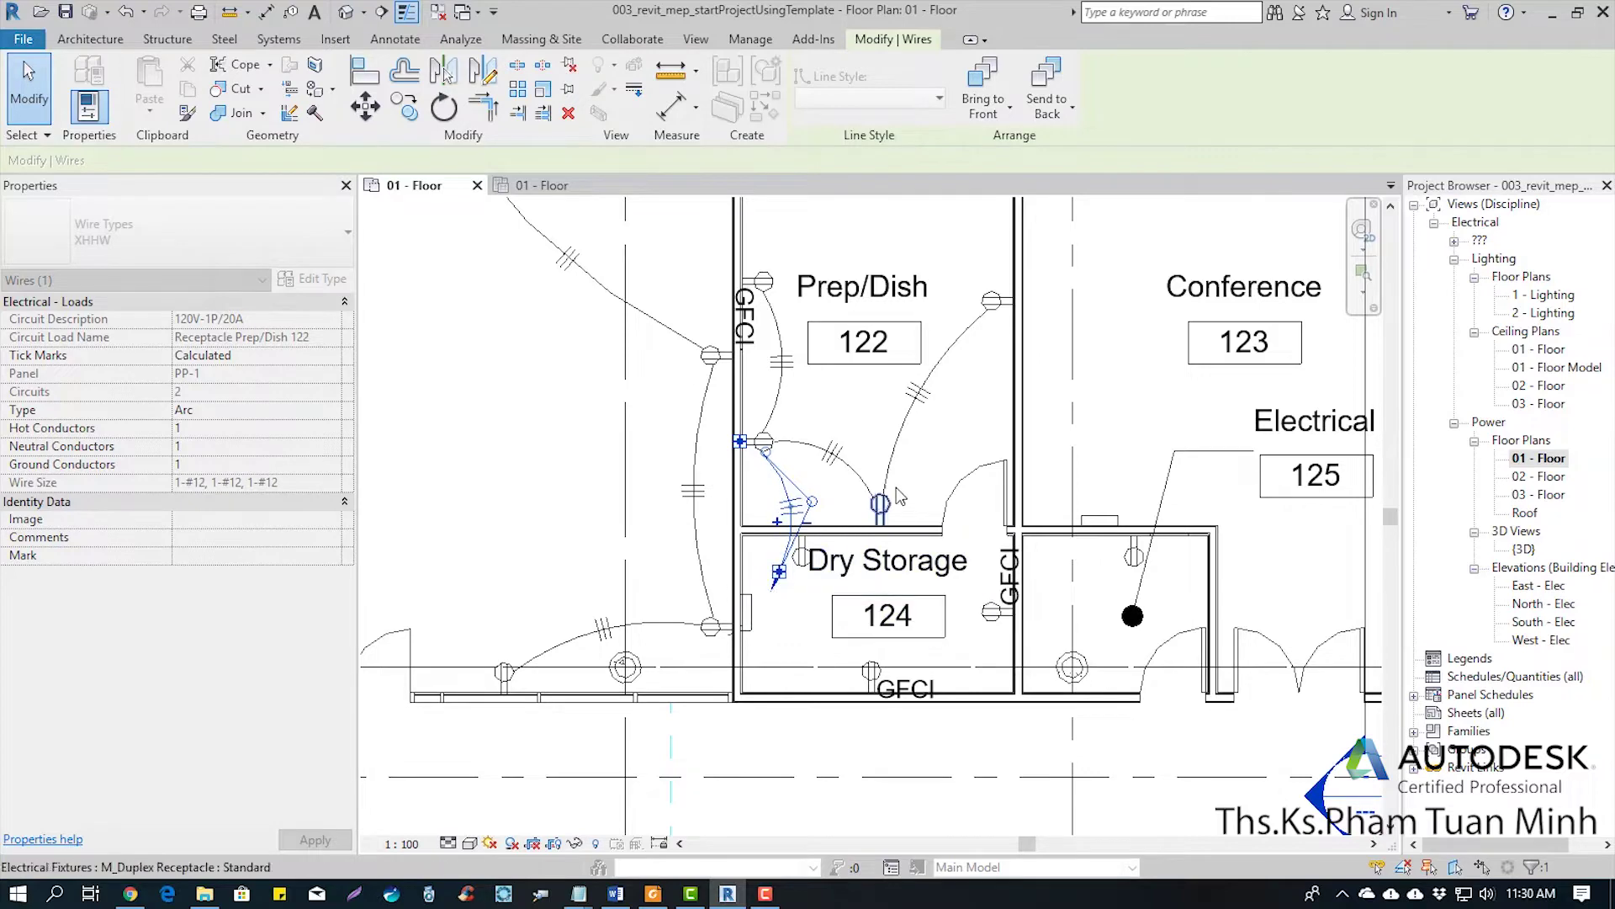
{"action": "left_click", "coordinate": [1072, 384]}
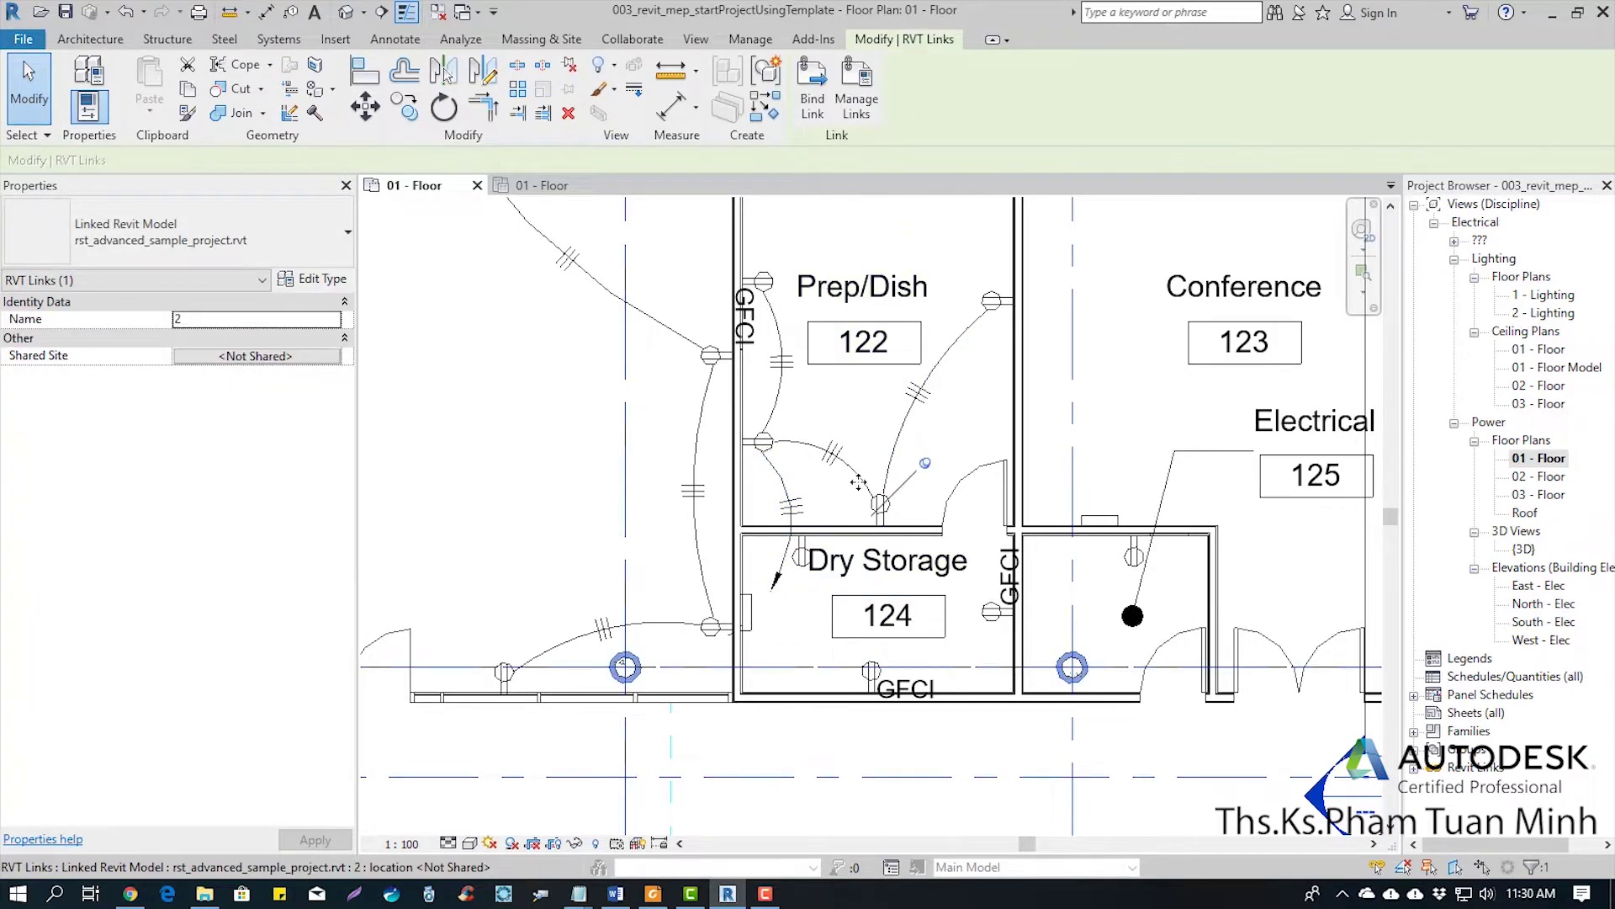
Bring the Admin, Conference, Office, Storage and Toilet rooms into close view, deselecting the linked model
{"action": "scroll", "coordinate": [859, 482], "scroll_direction": "down", "scroll_amount": 3}
{"action": "middle_click_drag", "start_coordinate": [858, 482], "coordinate": [896, 644]}
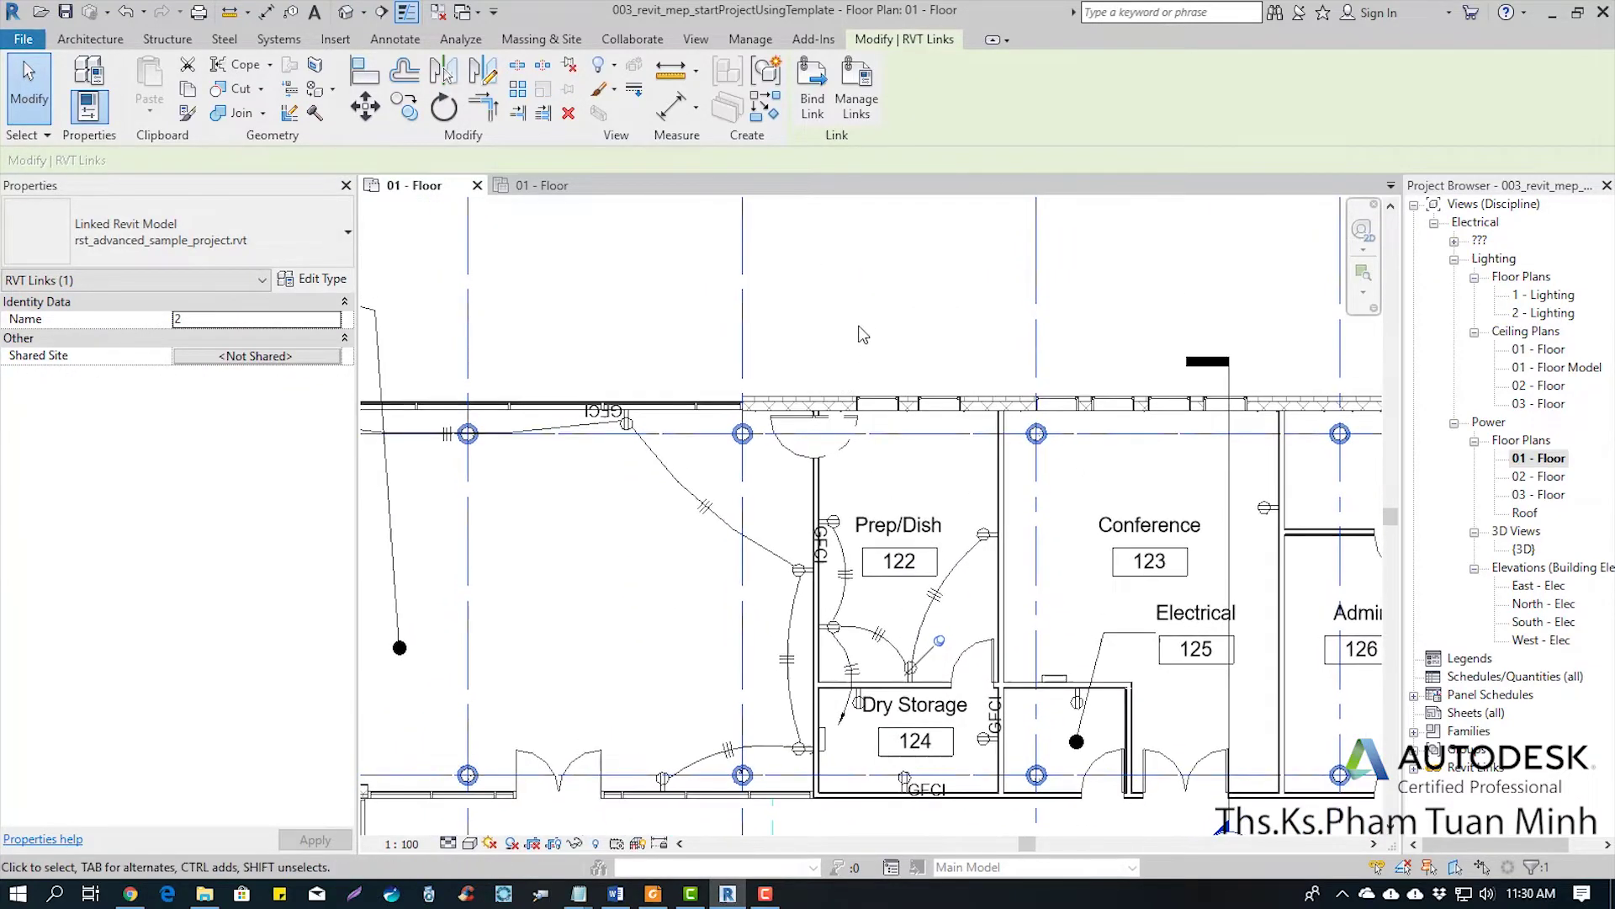
{"action": "left_click", "coordinate": [865, 331]}
{"action": "scroll", "coordinate": [867, 330], "scroll_direction": "down", "scroll_amount": 1}
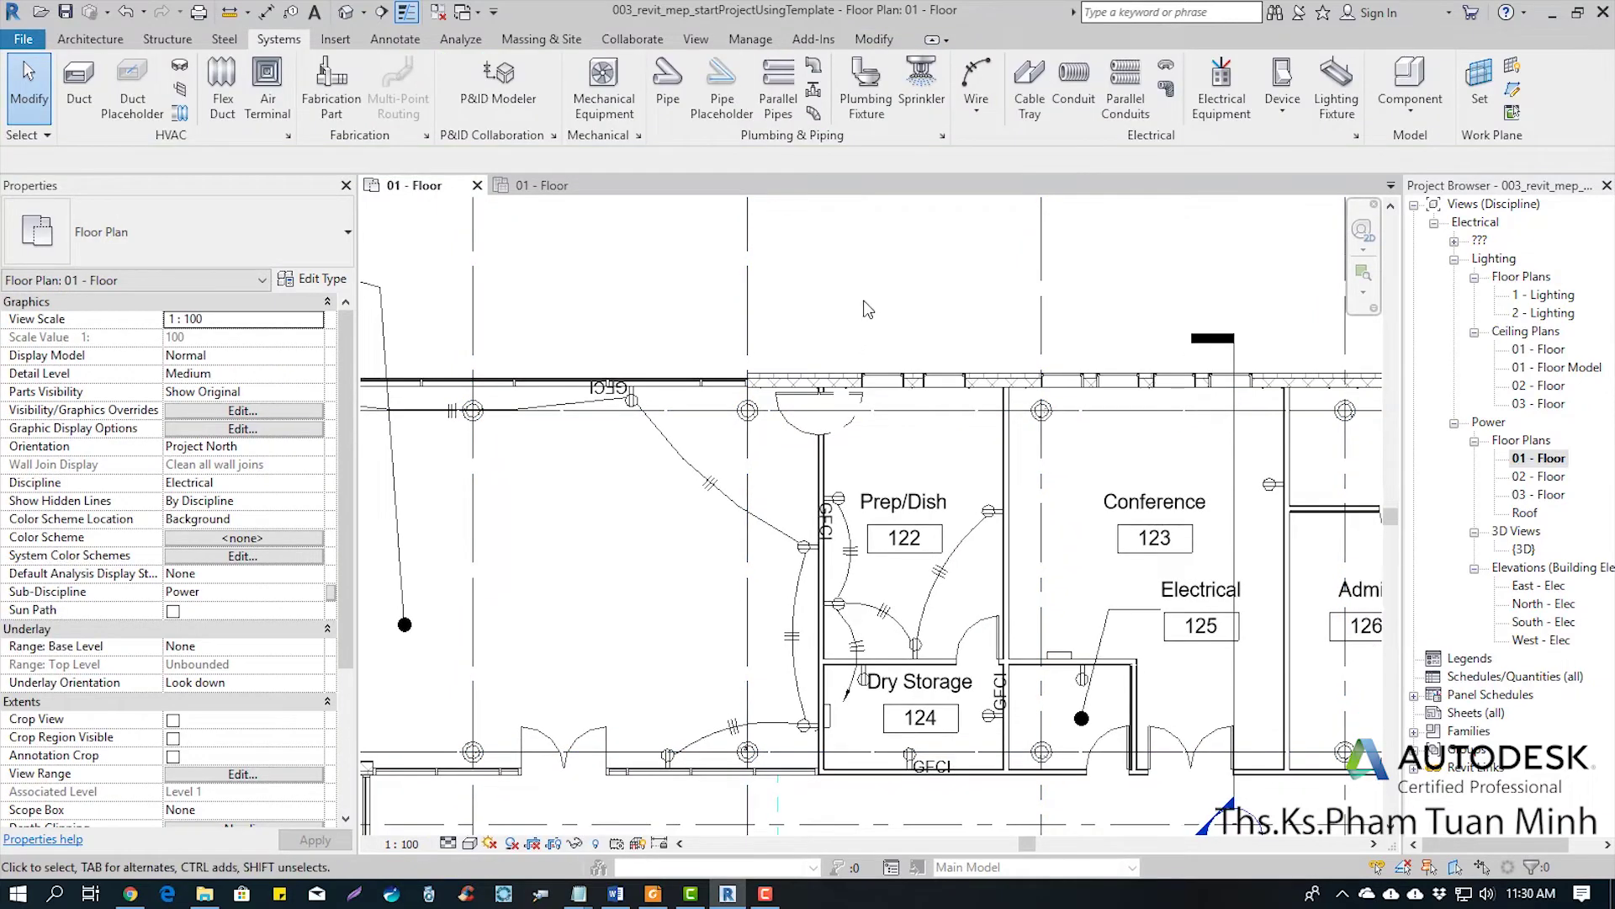
{"action": "scroll", "coordinate": [866, 305], "scroll_direction": "down", "scroll_amount": 1}
{"action": "scroll", "coordinate": [867, 305], "scroll_direction": "down", "scroll_amount": 1}
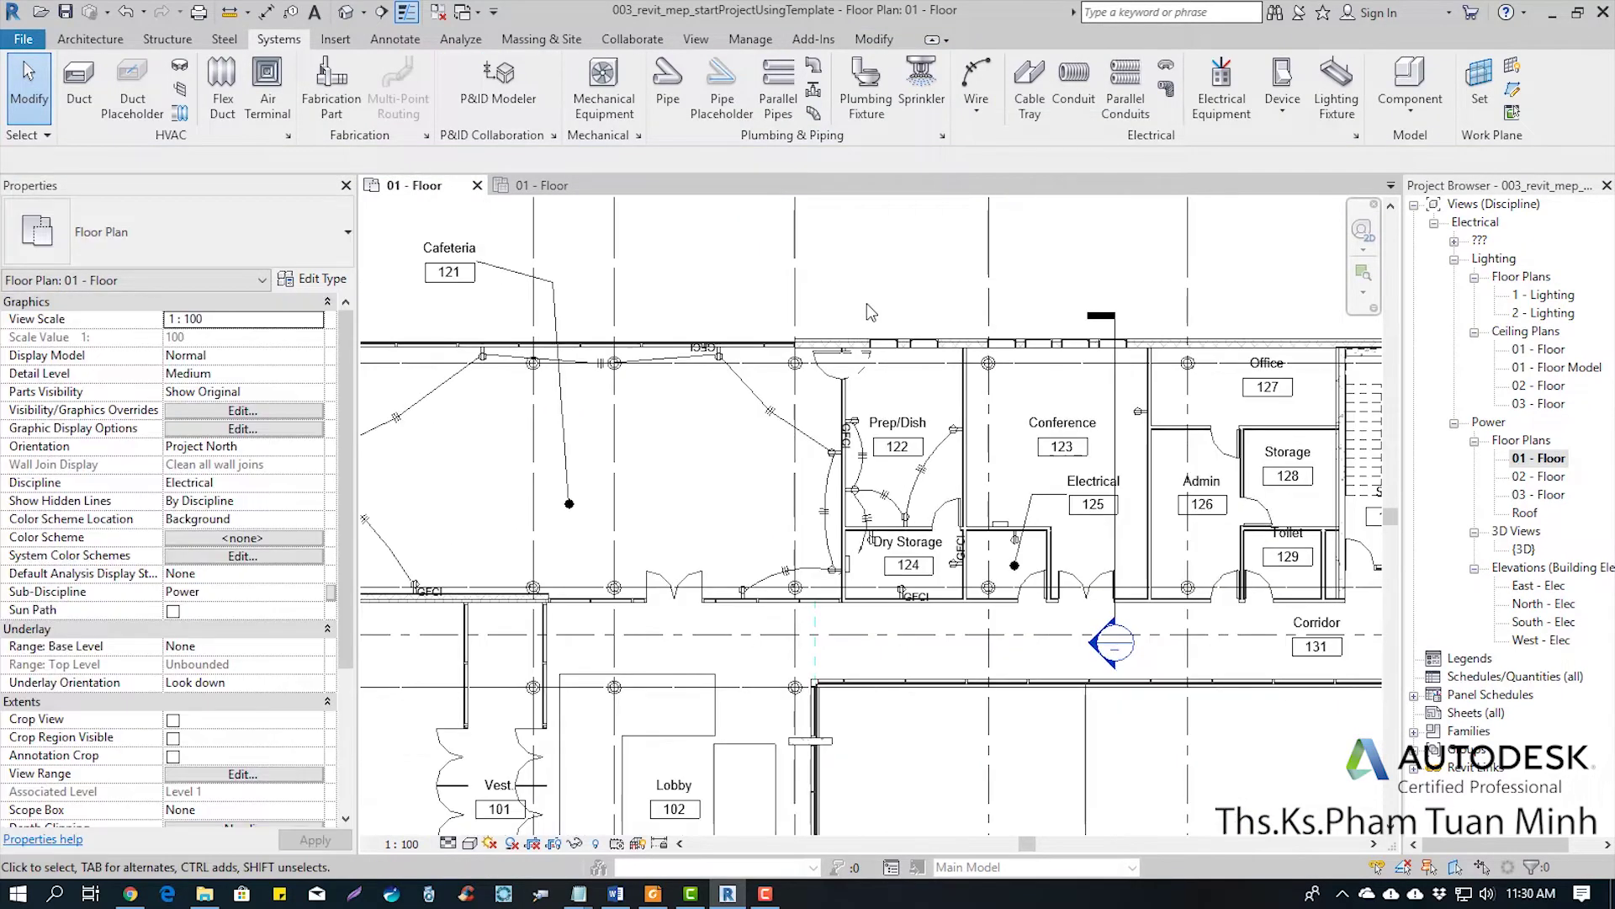
{"action": "mouse_move", "coordinate": [867, 303]}
{"action": "middle_mouse_down"}
{"action": "mouse_move", "coordinate": [946, 308]}
{"action": "mouse_move", "coordinate": [783, 321]}
{"action": "middle_mouse_up"}
{"action": "scroll", "coordinate": [937, 410], "scroll_direction": "up", "scroll_amount": 1}
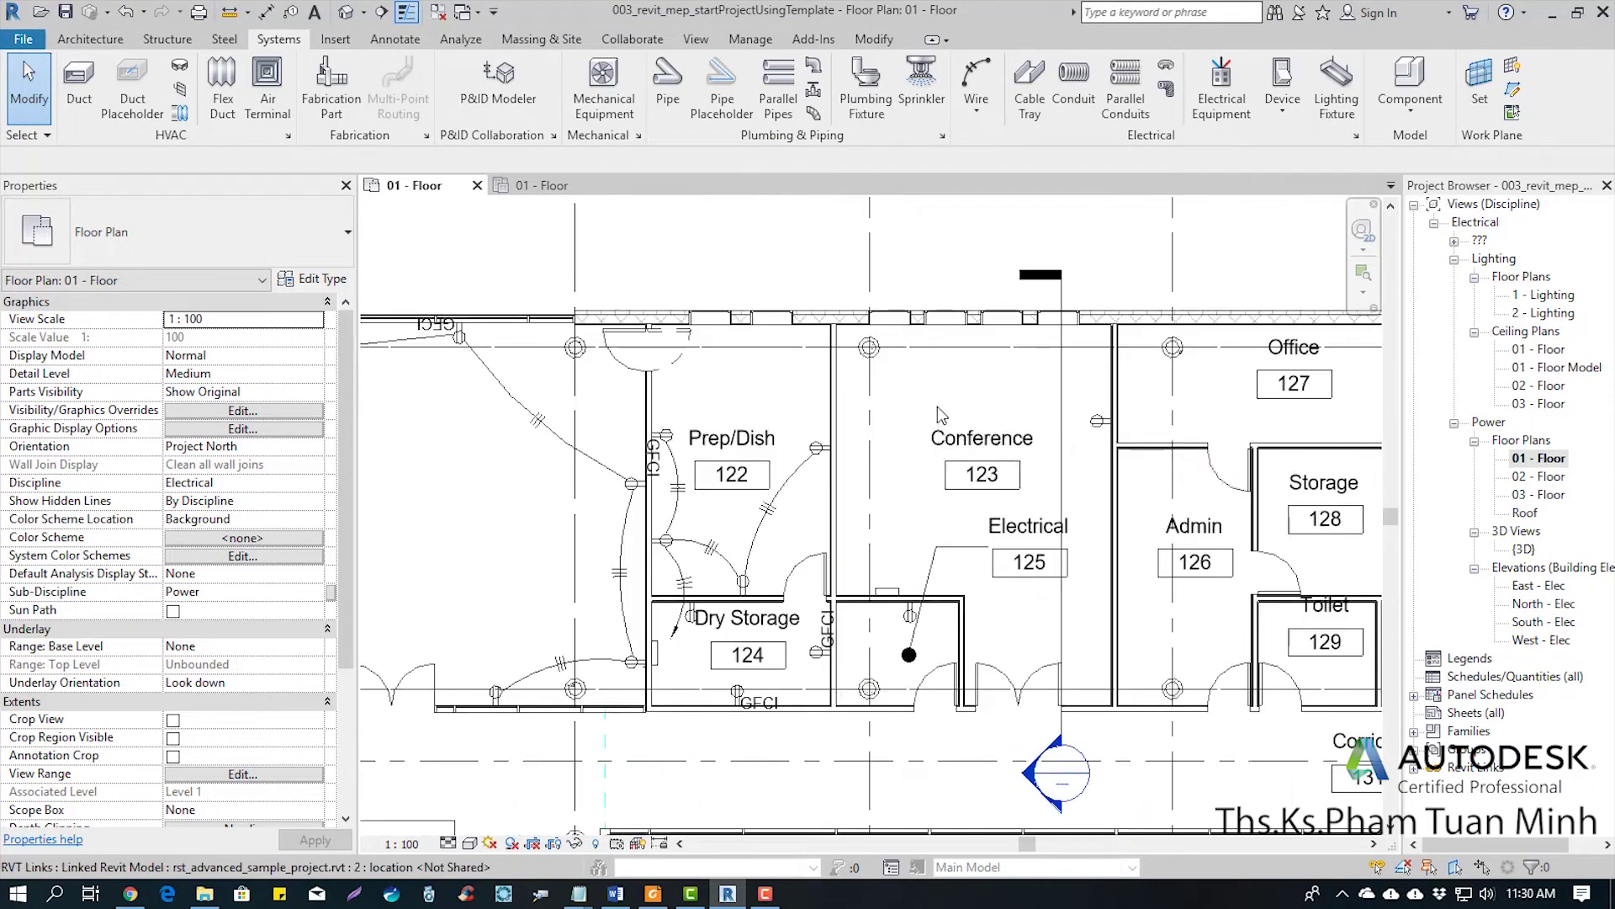
{"action": "scroll", "coordinate": [926, 419], "scroll_direction": "up", "scroll_amount": 1}
{"action": "scroll", "coordinate": [919, 427], "scroll_direction": "up", "scroll_amount": 1}
{"action": "middle_click_drag", "start_coordinate": [918, 428], "coordinate": [824, 455]}
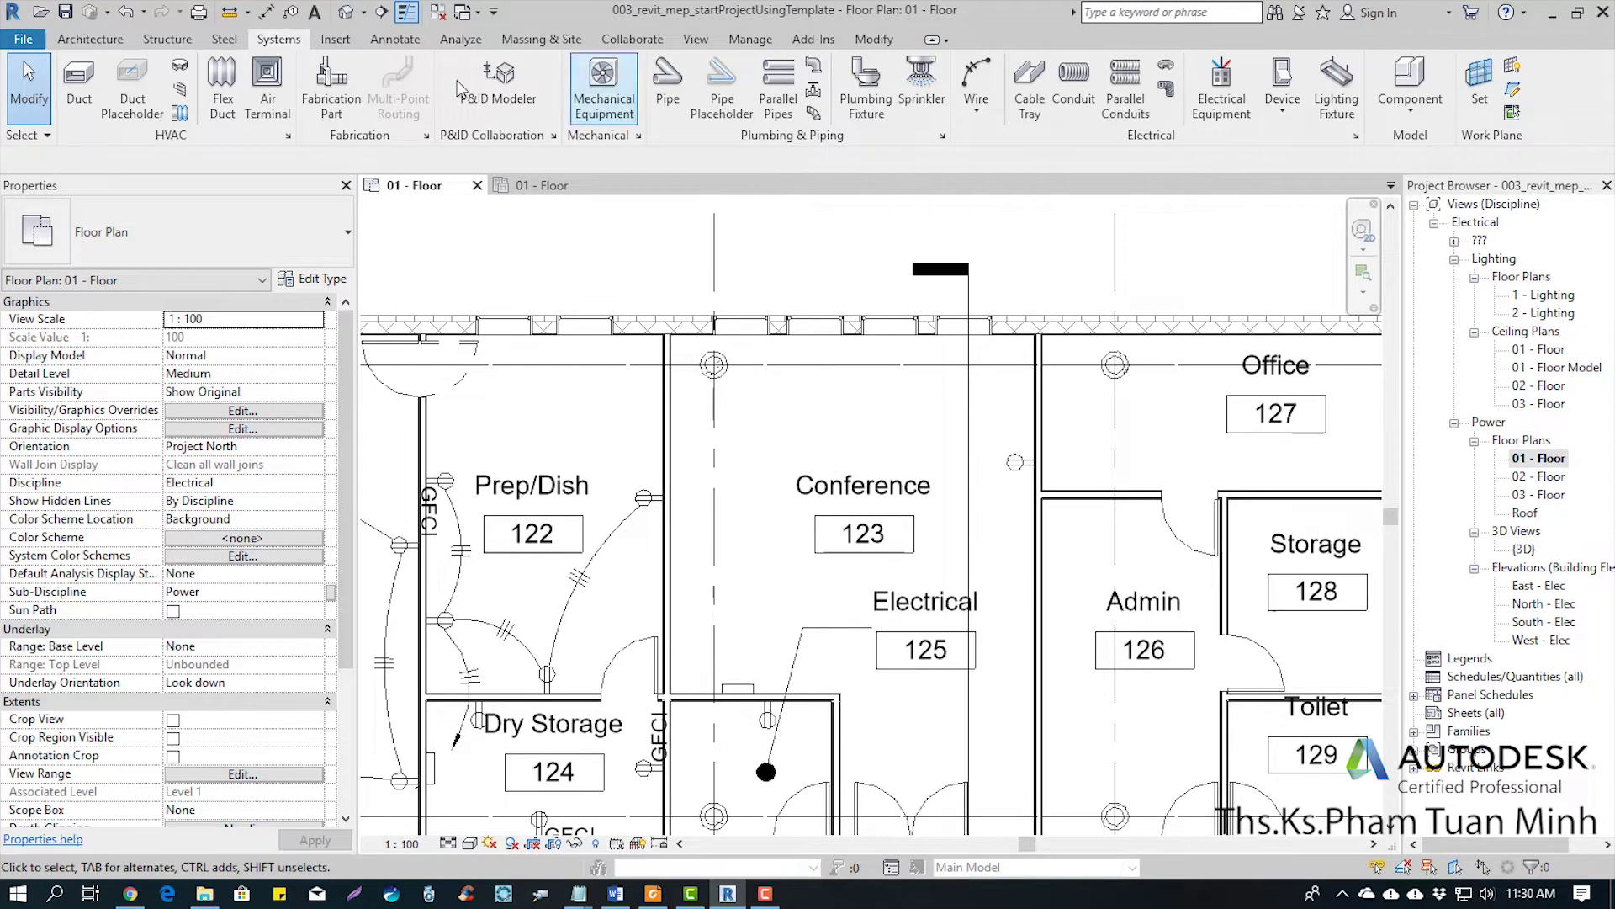
Draw an arc home-run wire from the Conference east-wall receptacle
{"action": "left_click", "coordinate": [991, 116]}
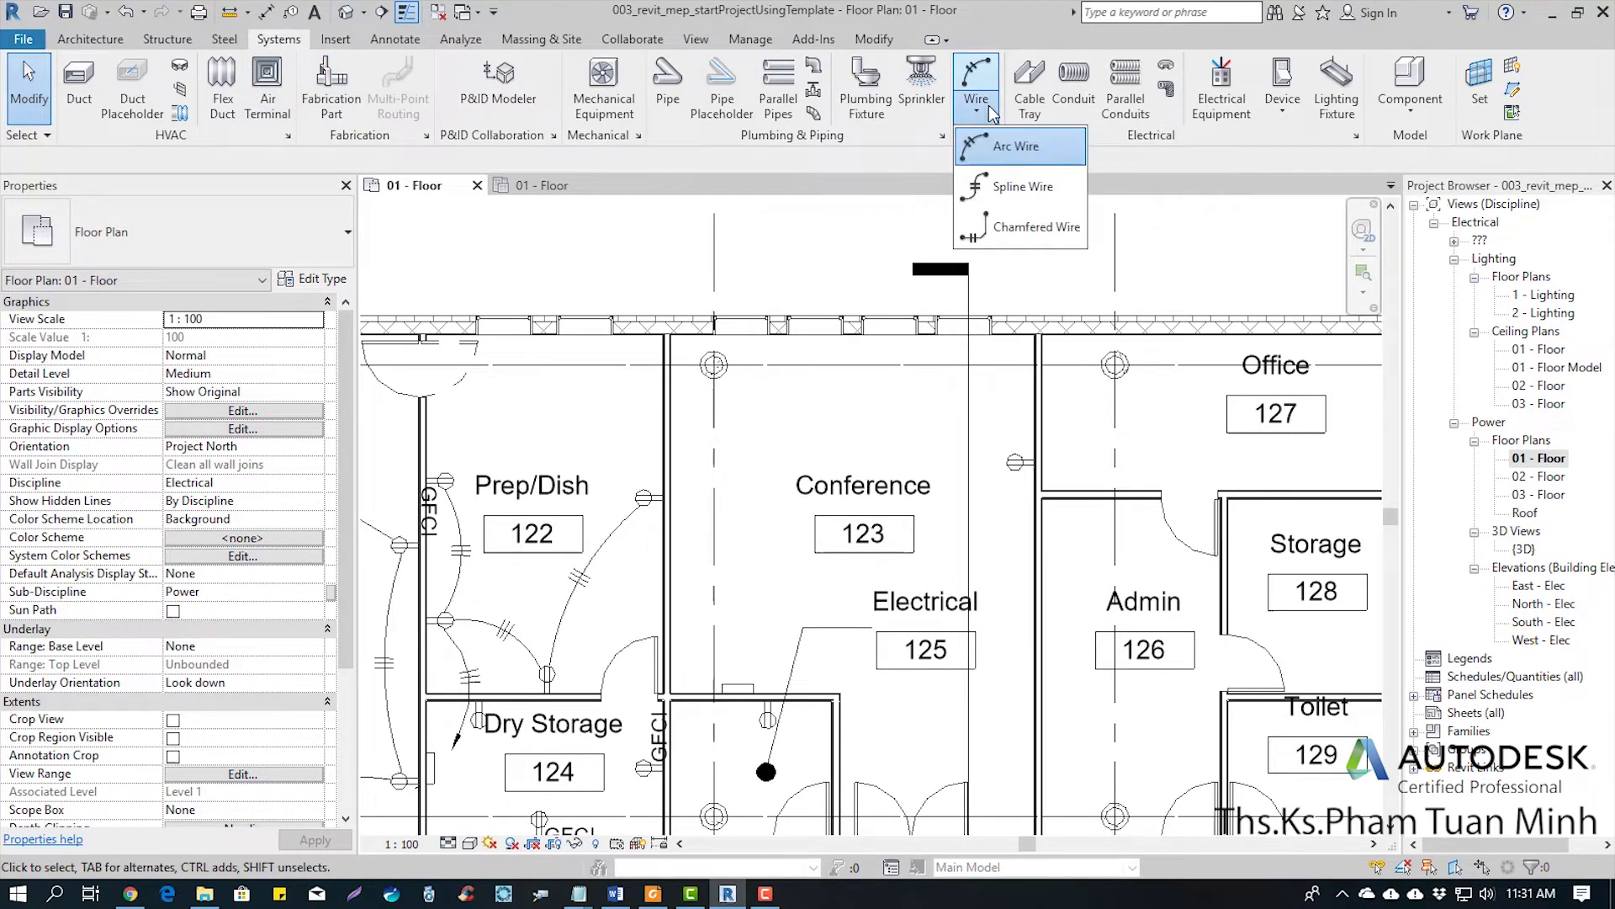
{"action": "left_click", "coordinate": [1035, 158]}
{"action": "scroll", "coordinate": [995, 515], "scroll_direction": "up", "scroll_amount": 2}
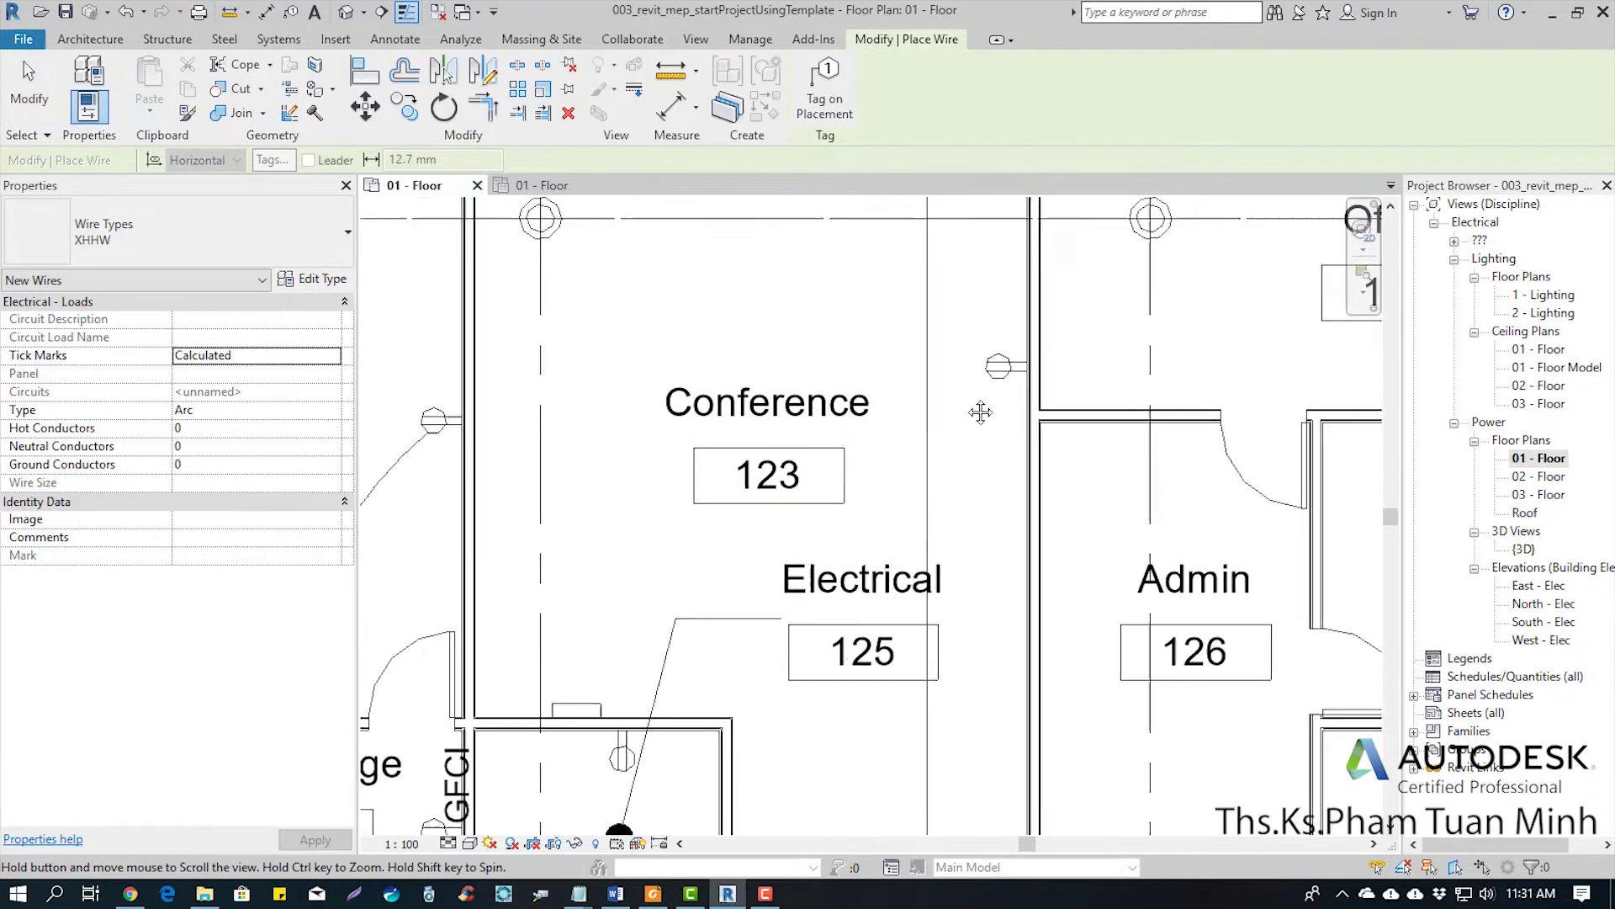
{"action": "middle_click_drag", "start_coordinate": [981, 407], "coordinate": [985, 350]}
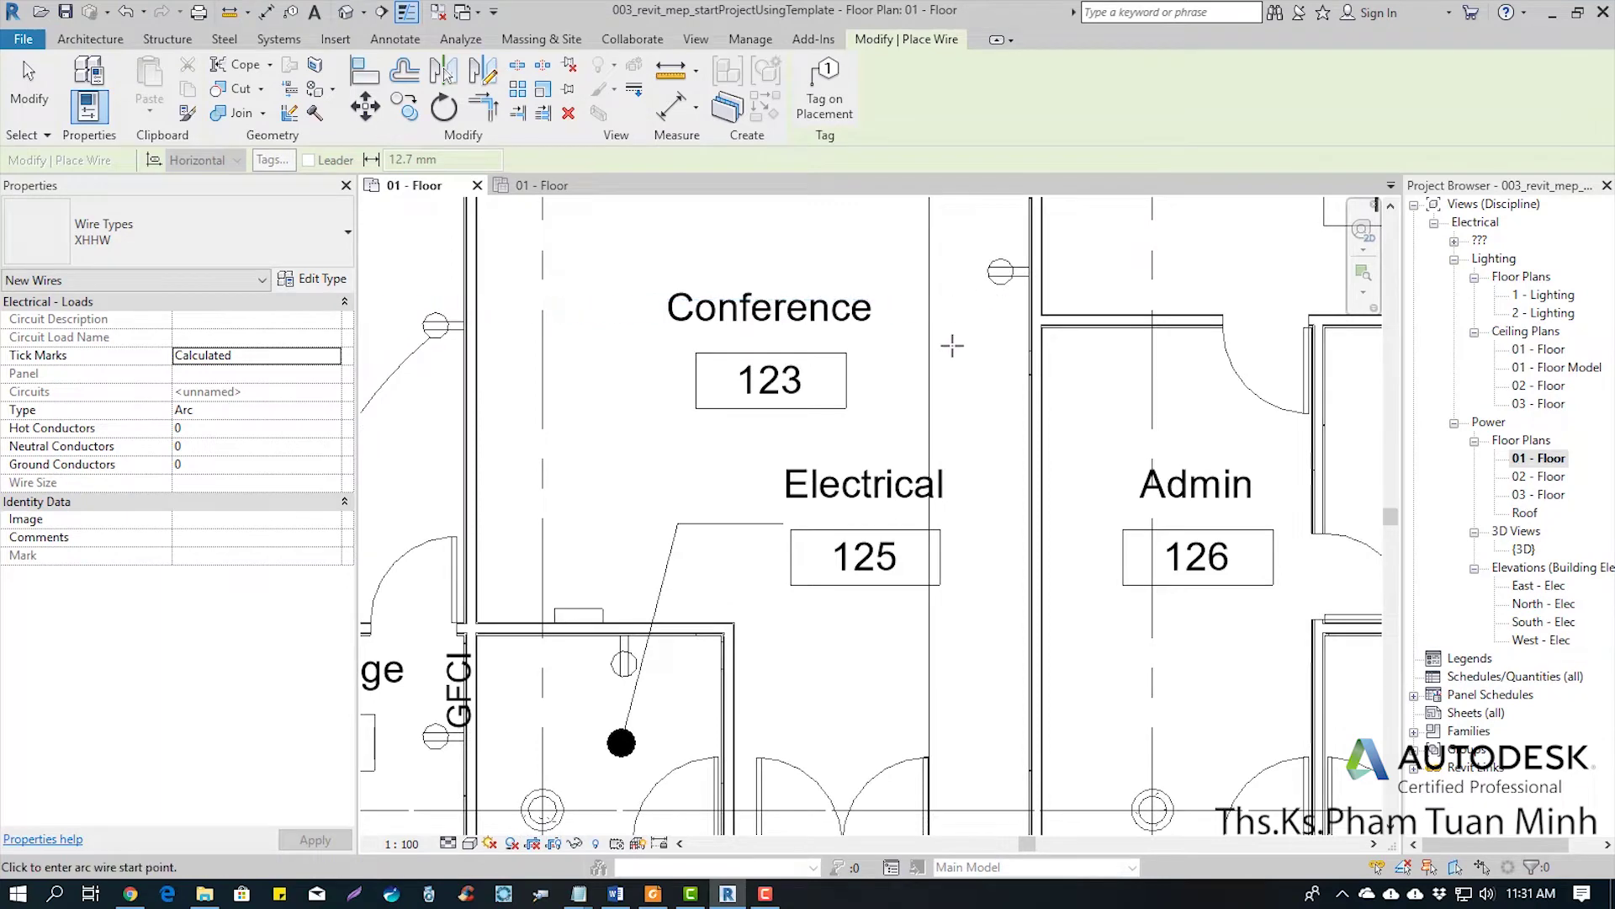
{"action": "scroll", "coordinate": [949, 341], "scroll_direction": "down", "scroll_amount": 1}
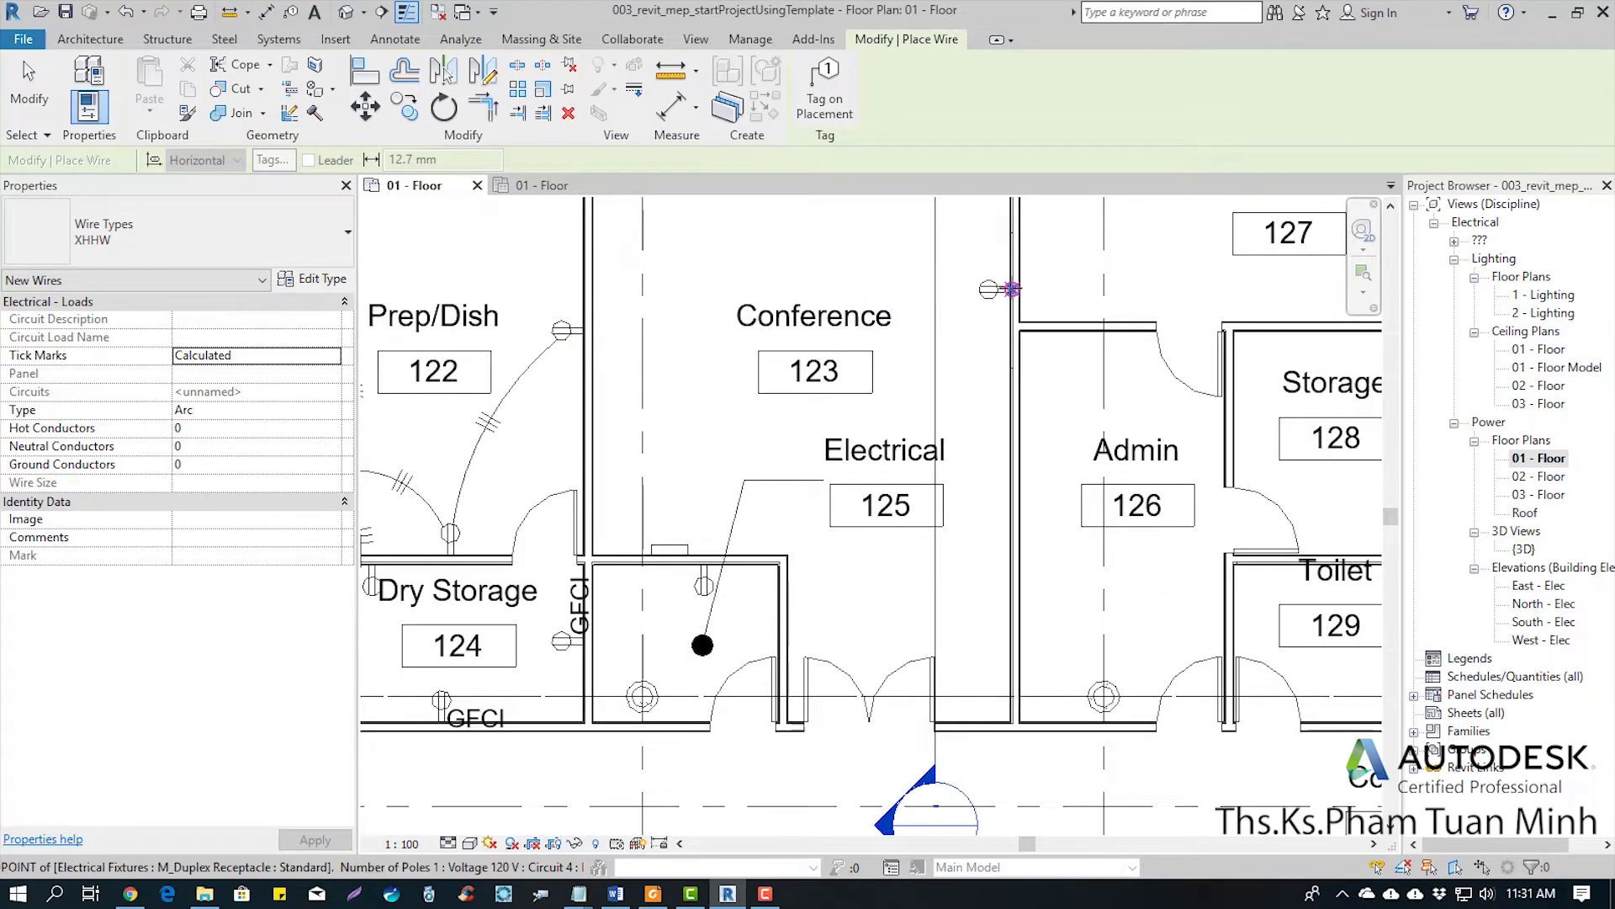
{"action": "middle_click_drag", "start_coordinate": [979, 354], "coordinate": [988, 419]}
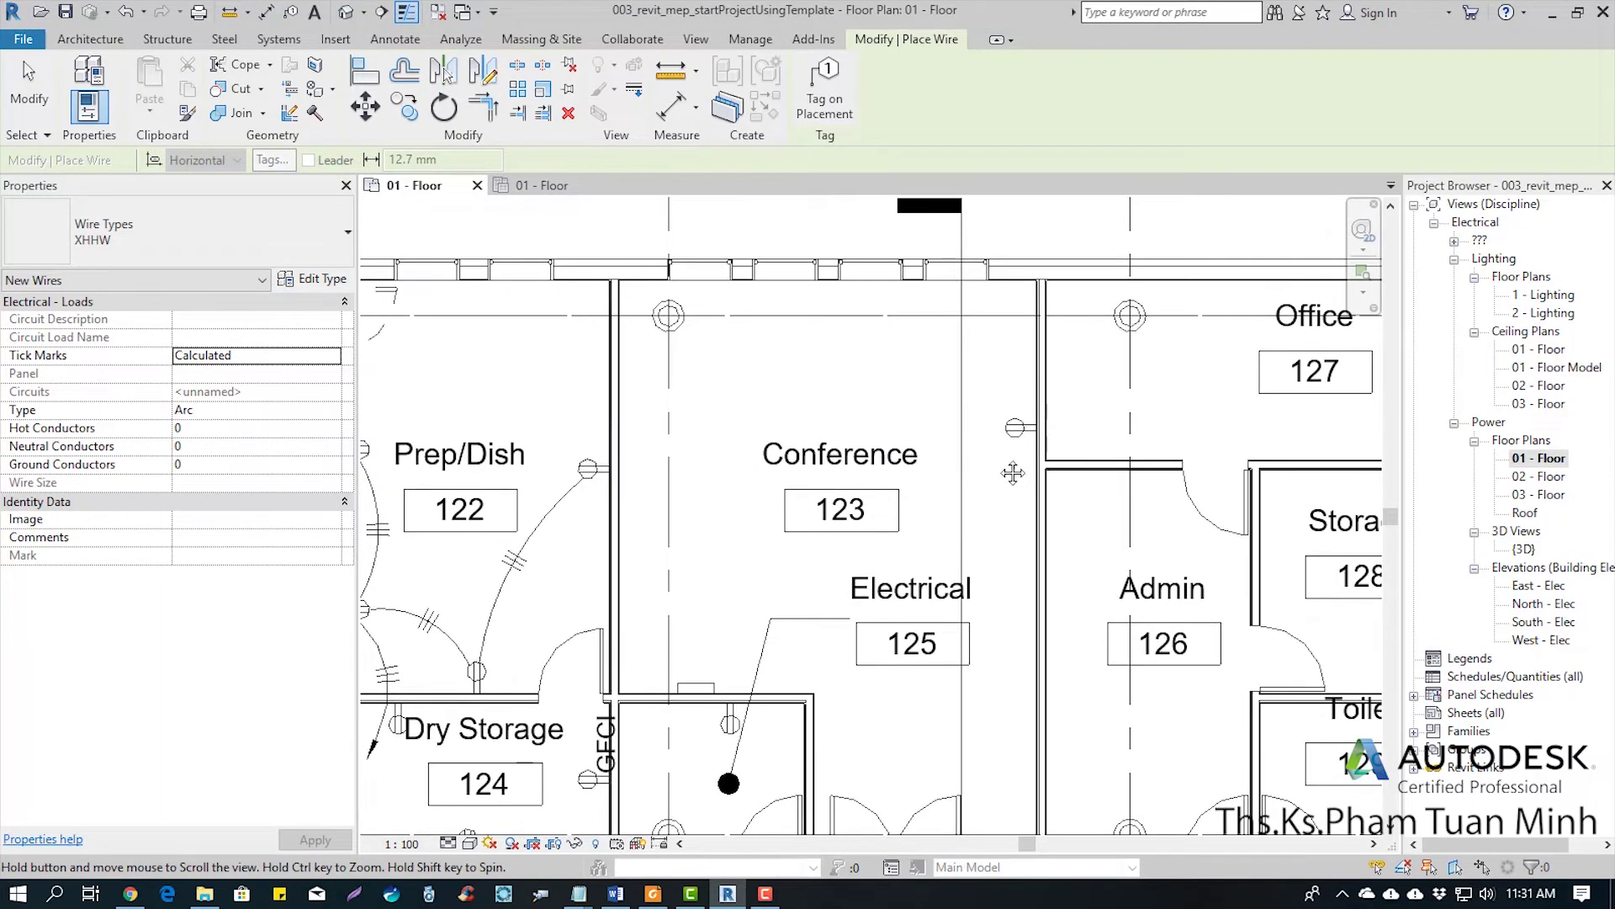
{"action": "left_click", "coordinate": [1018, 352]}
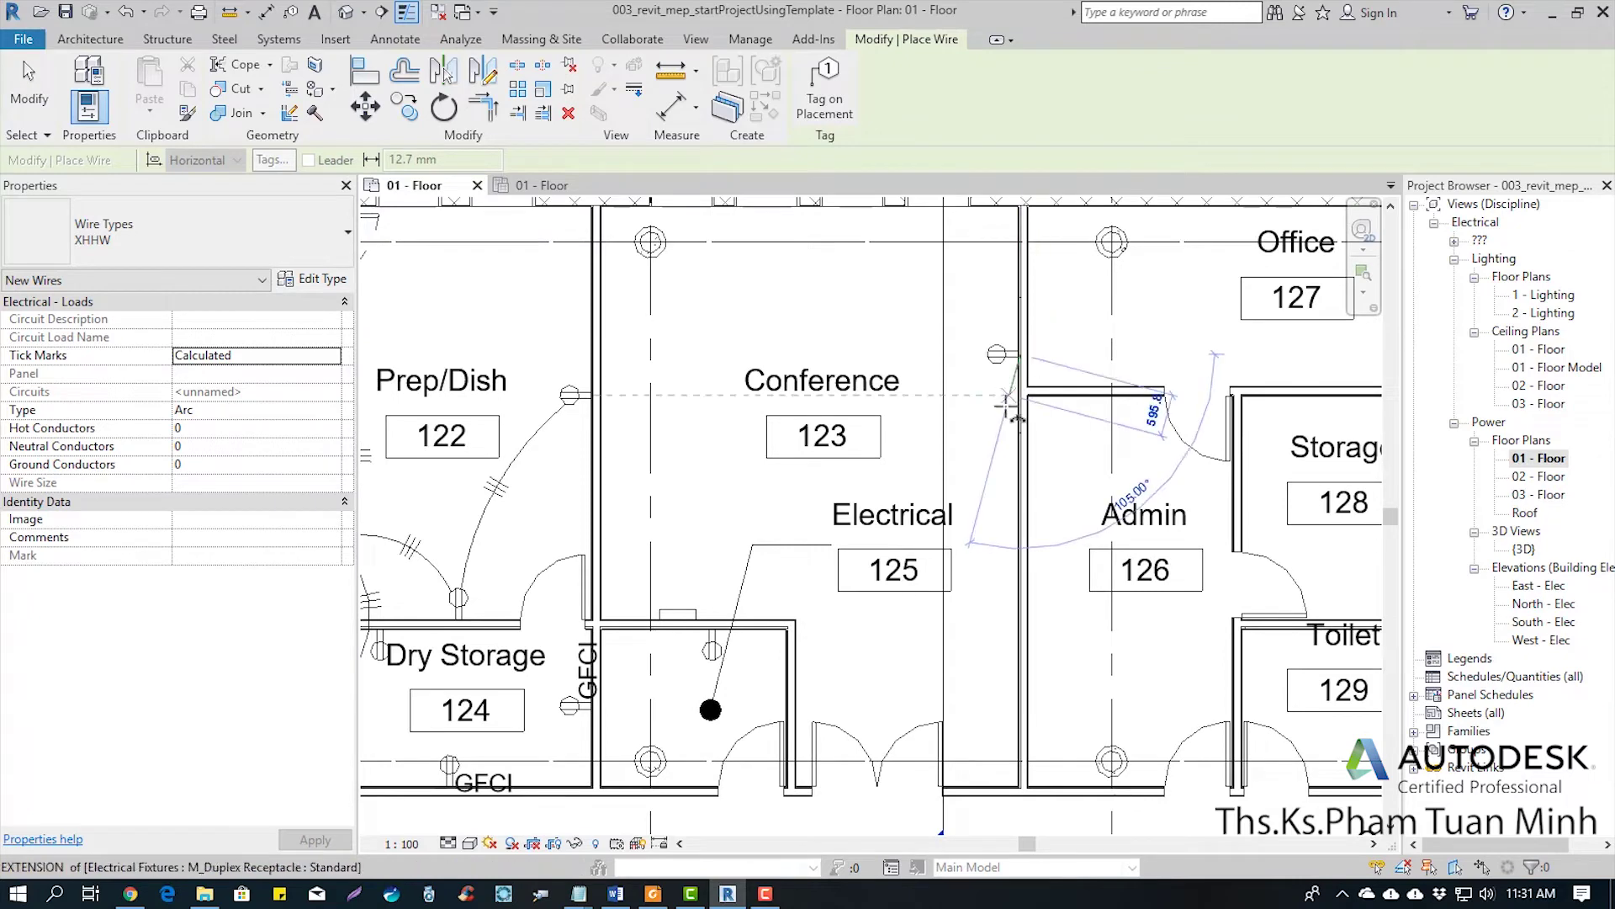
{"action": "left_click", "coordinate": [929, 480]}
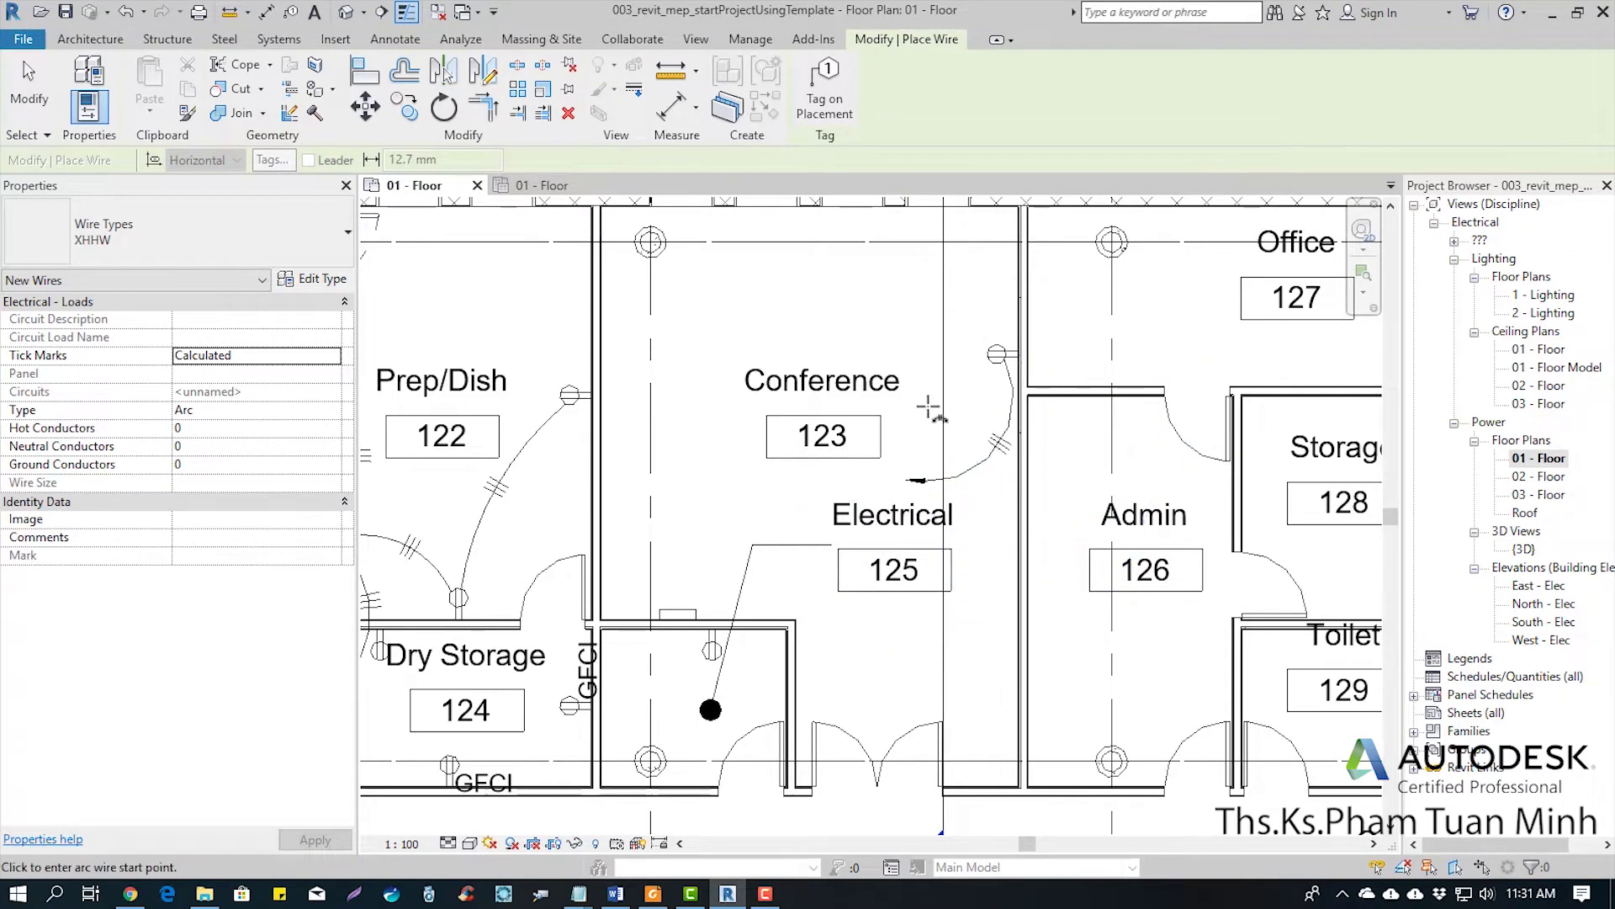
Finish the previous wire and center the Dry Storage room and its receptacles
{"action": "key", "text": "Escape"}
{"action": "key", "text": "Escape"}
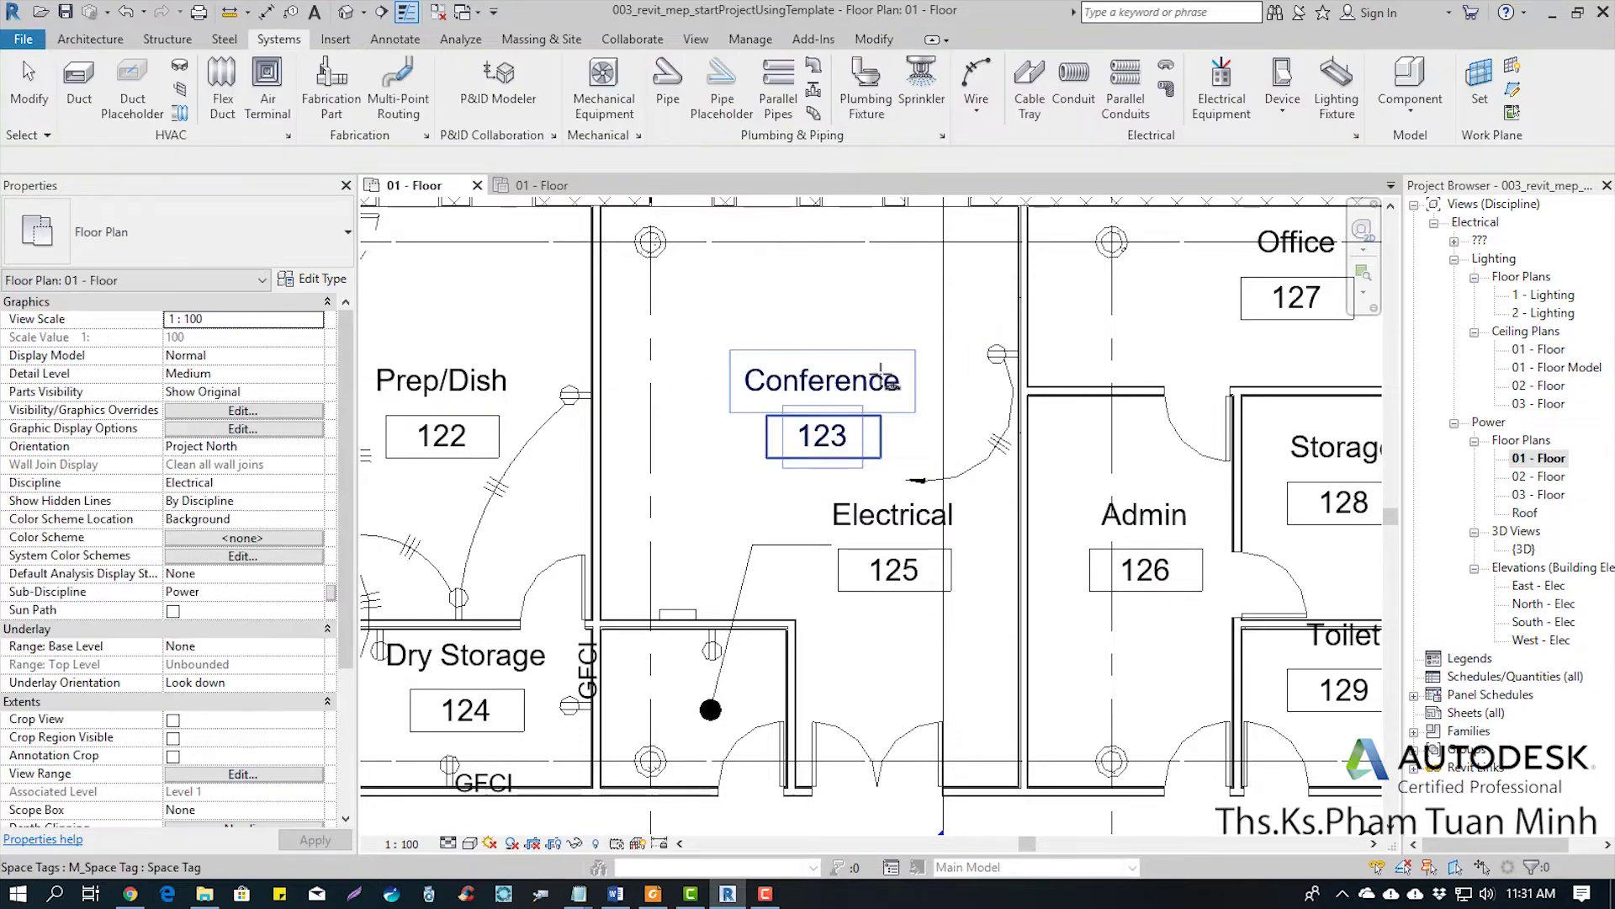
{"action": "scroll", "coordinate": [826, 480], "scroll_direction": "down", "scroll_amount": 3}
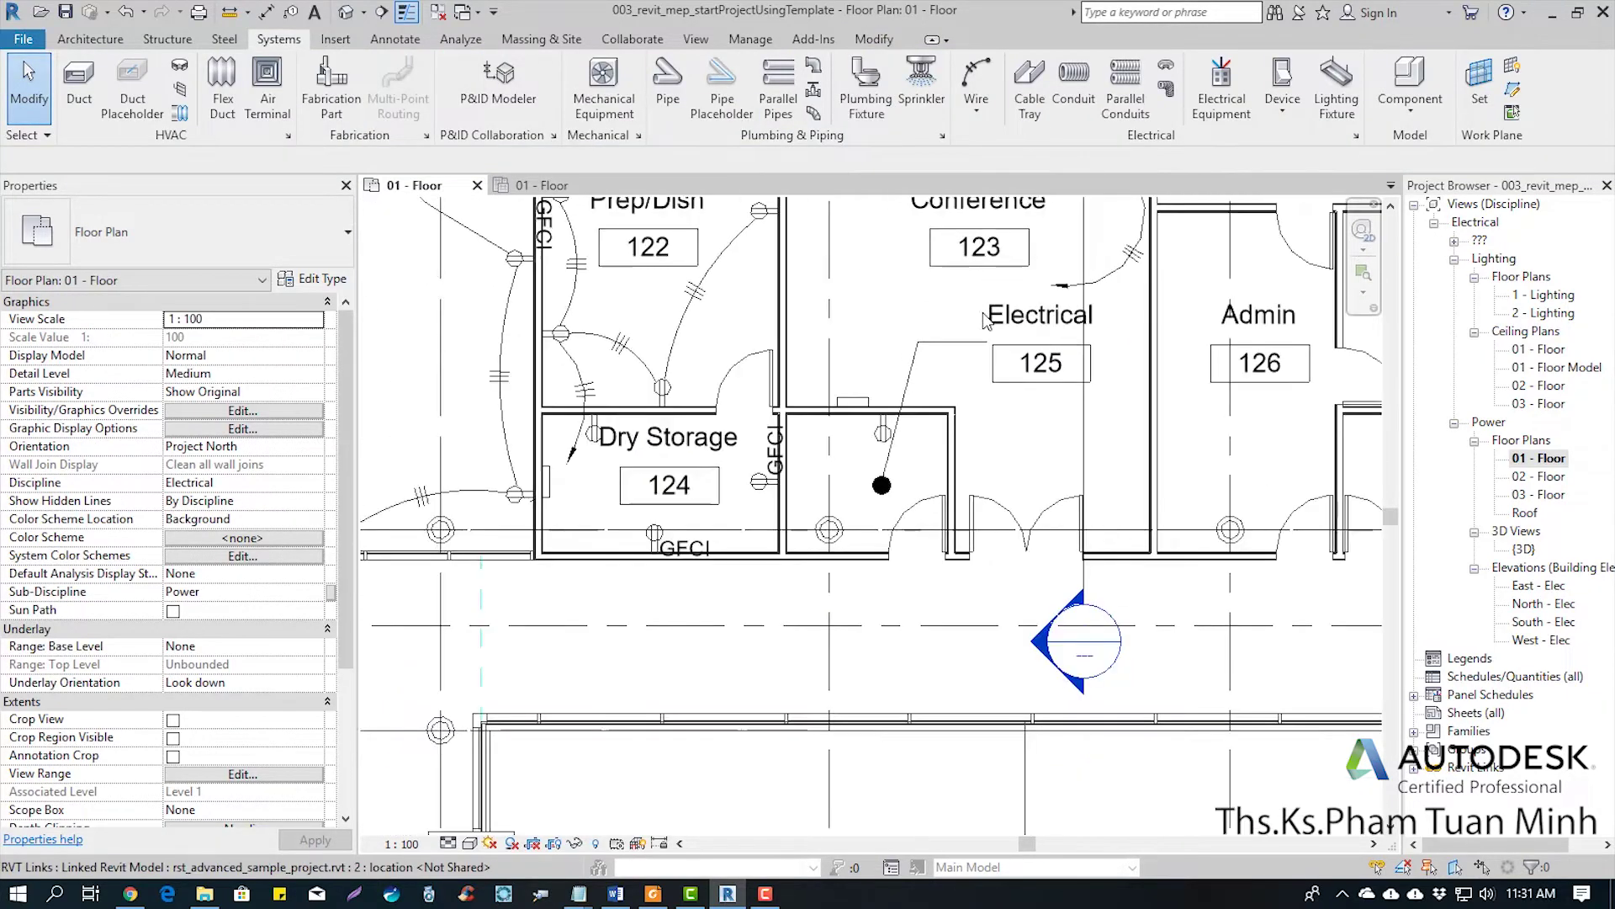
{"action": "mouse_move", "coordinate": [627, 693]}
{"action": "middle_mouse_down"}
{"action": "mouse_move", "coordinate": [906, 486]}
{"action": "mouse_move", "coordinate": [824, 502]}
{"action": "middle_mouse_up"}
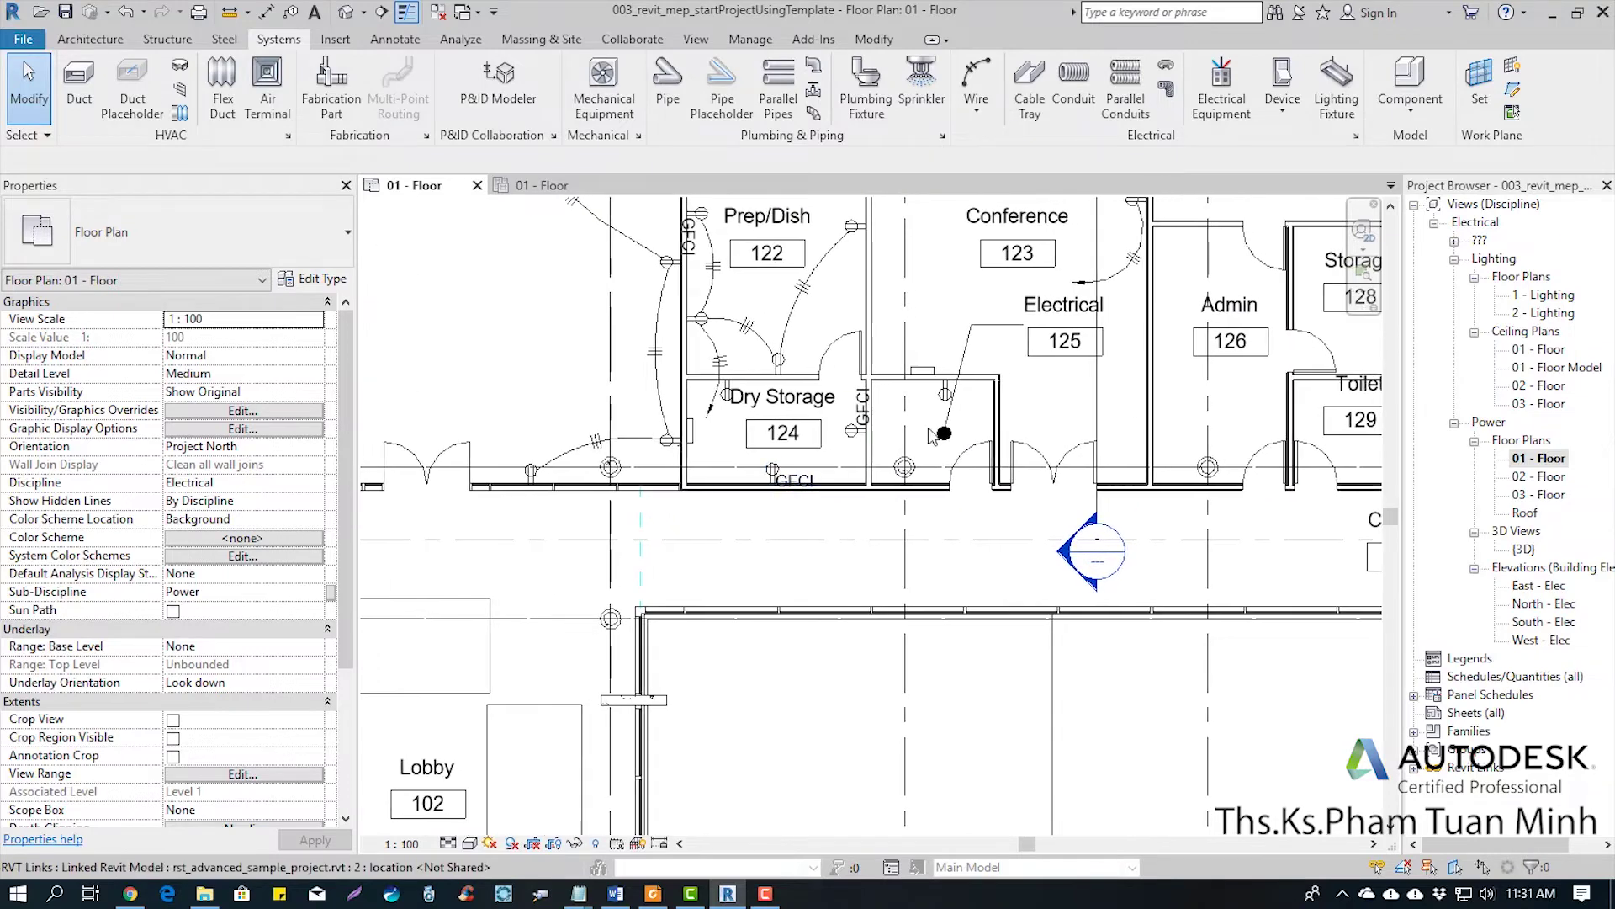
{"action": "scroll", "coordinate": [936, 418], "scroll_direction": "up", "scroll_amount": 4}
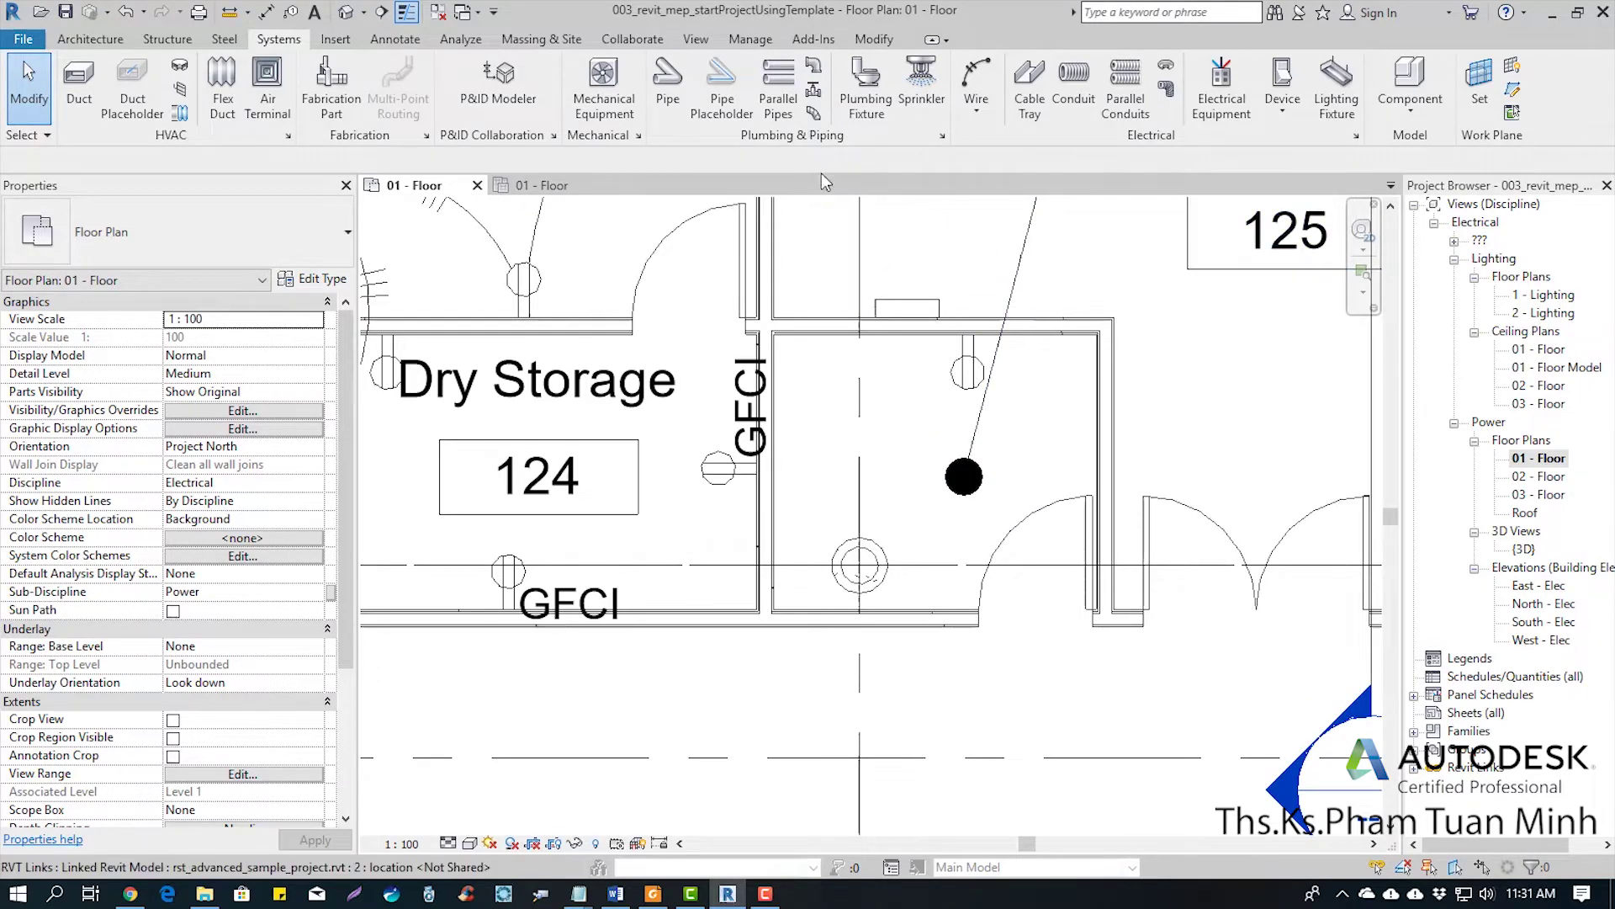
{"action": "middle_click_drag", "start_coordinate": [784, 498], "coordinate": [1115, 556]}
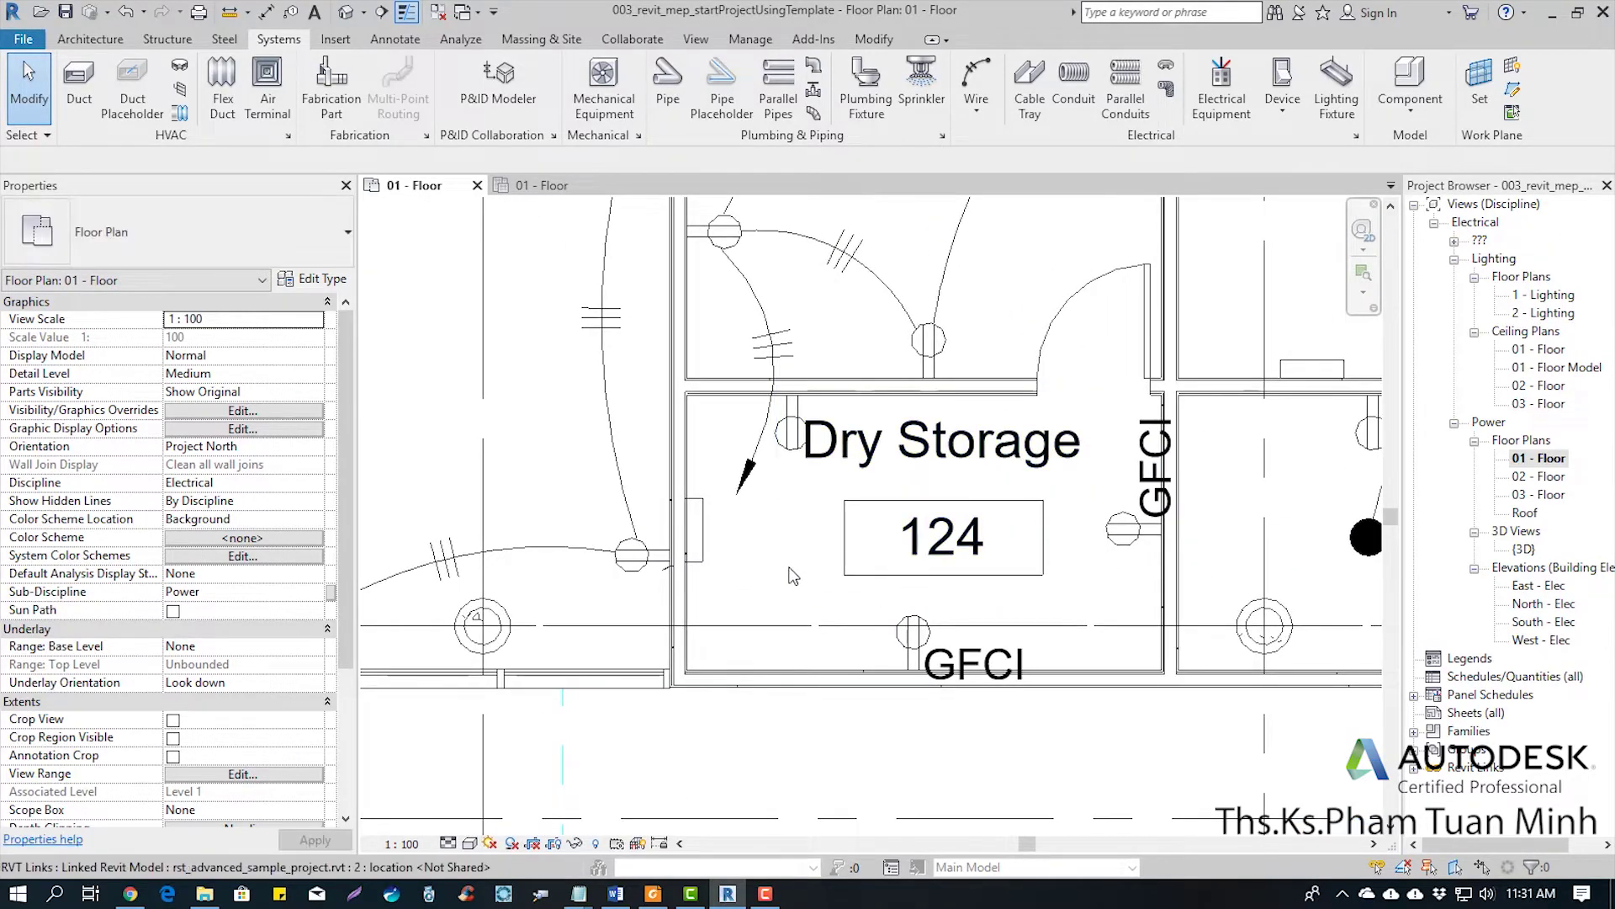
{"action": "middle_click_drag", "start_coordinate": [932, 309], "coordinate": [865, 271]}
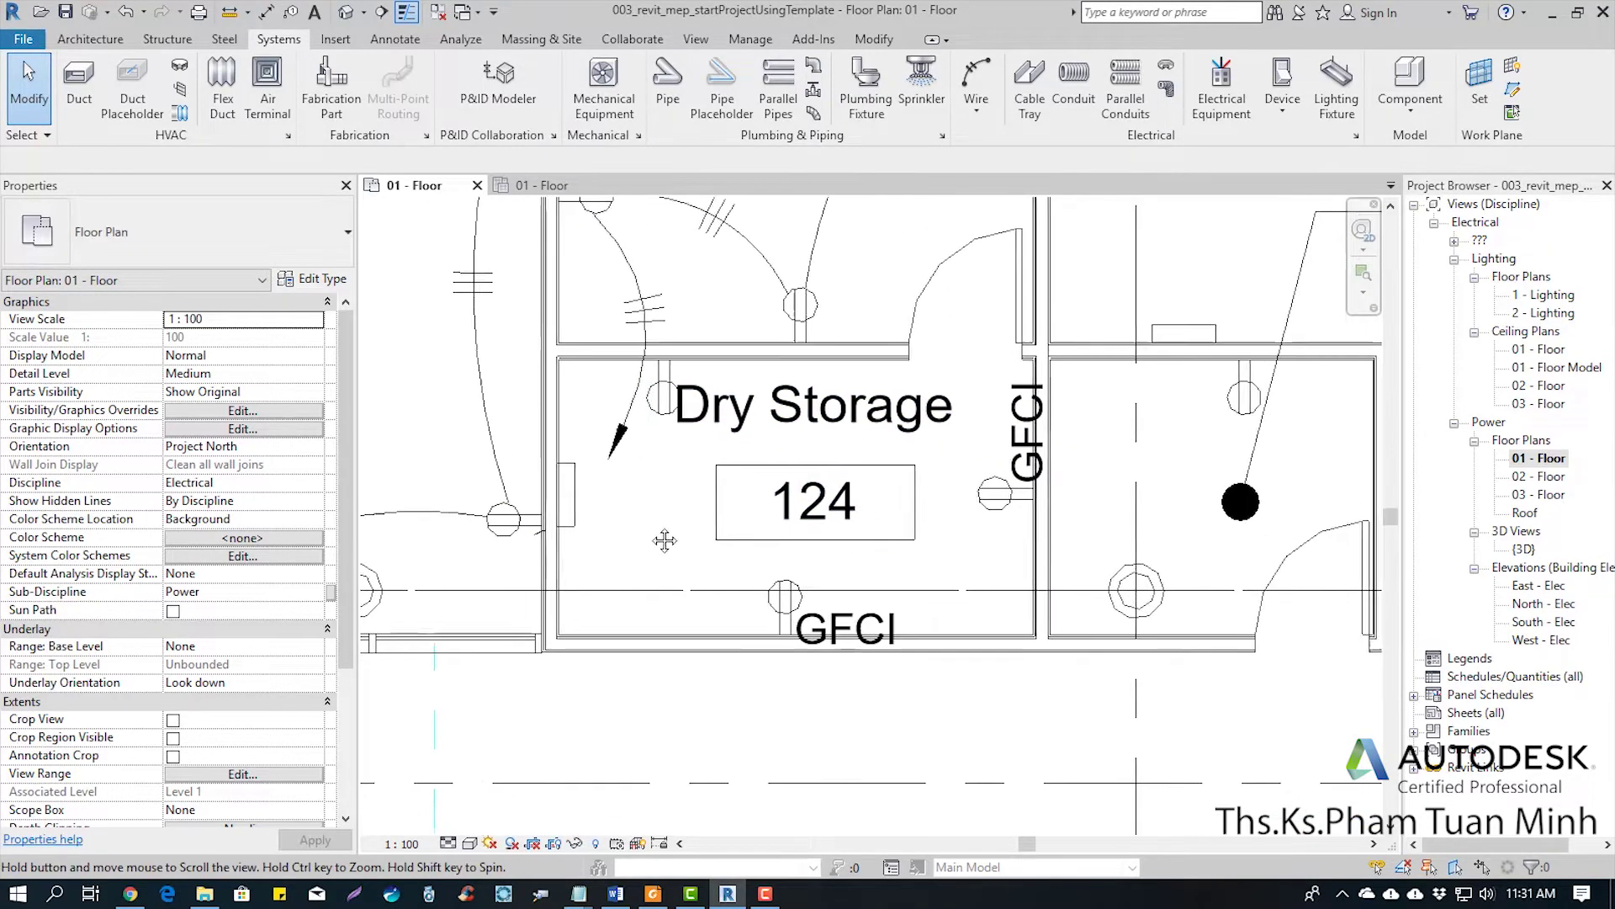
Draw two arc wires linking the Dry Storage GFCI receptacles, plus a home-run from the bottom one
{"action": "left_click", "coordinate": [979, 119]}
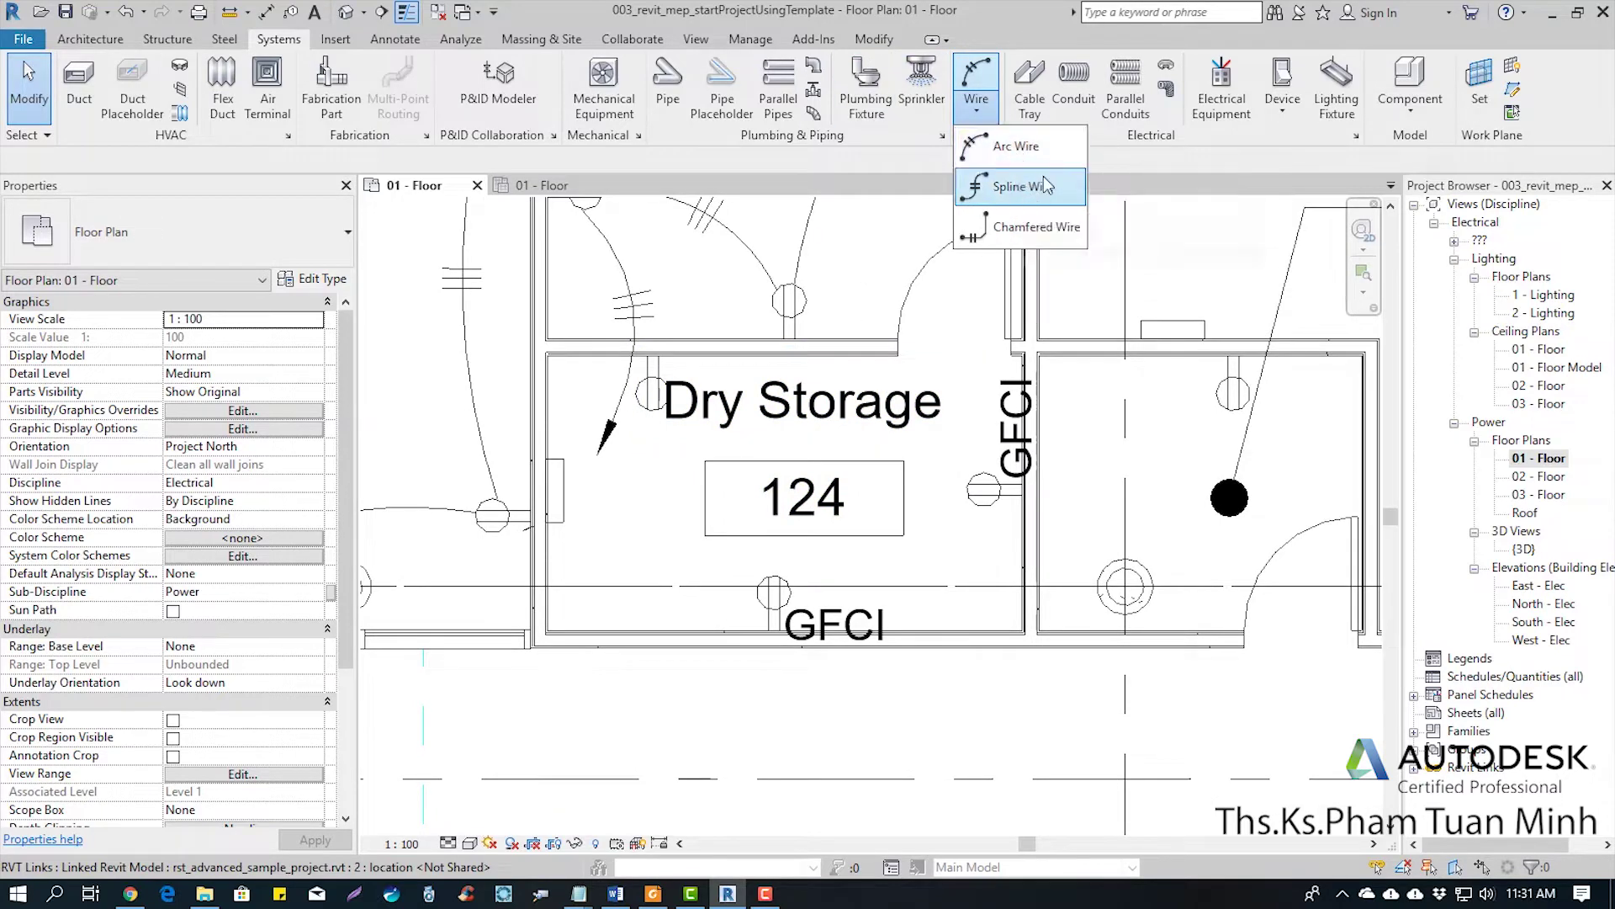
{"action": "left_click", "coordinate": [1010, 146]}
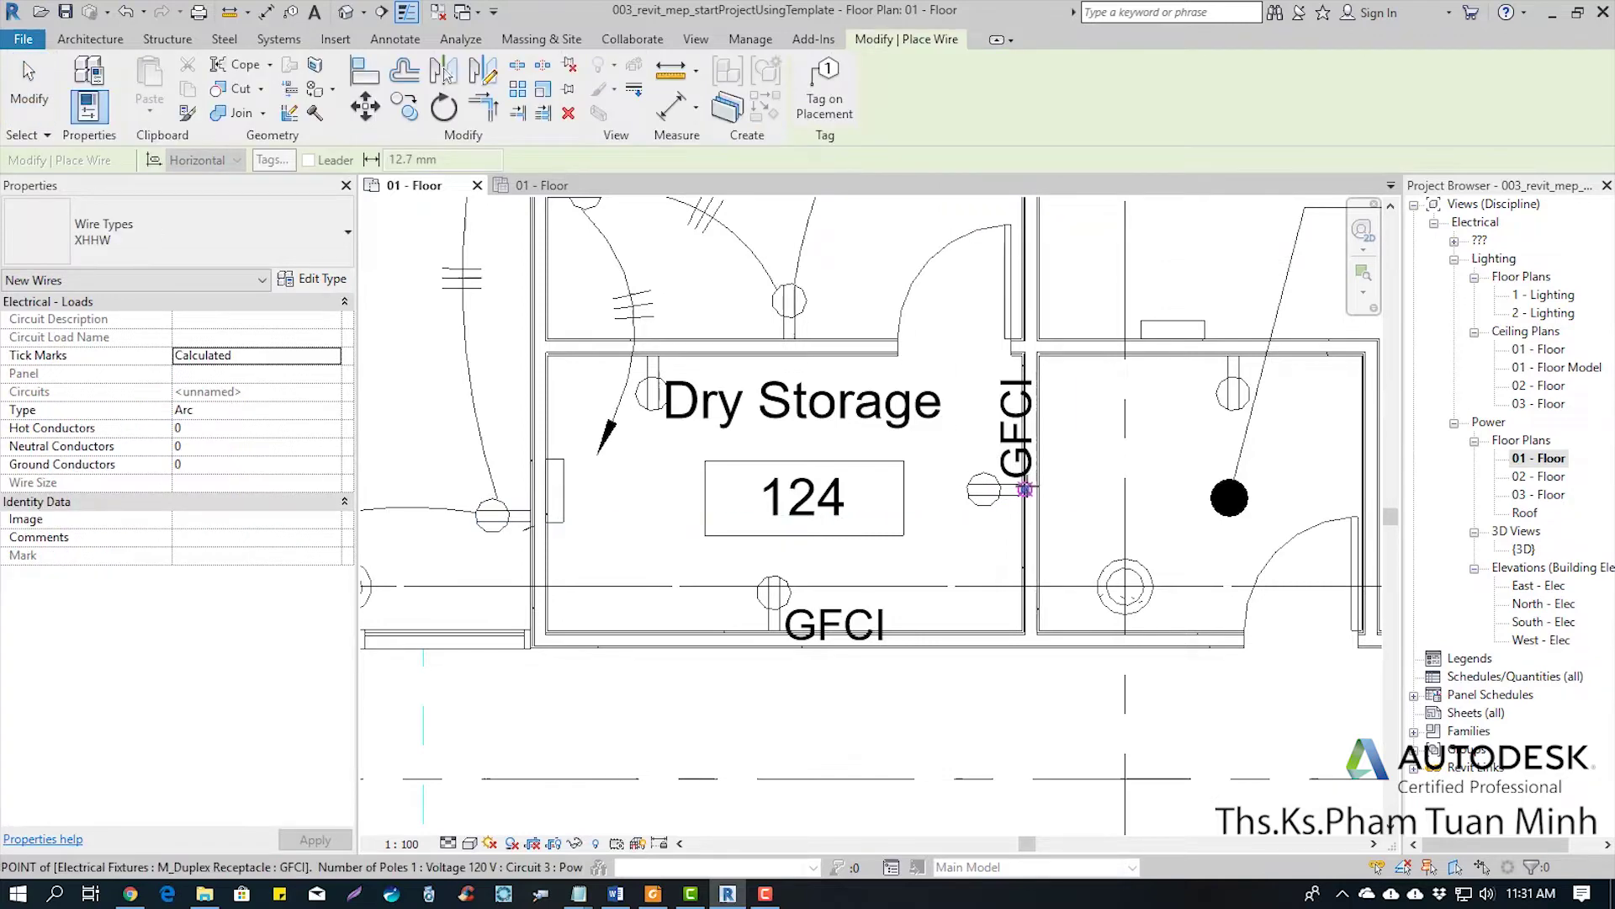
{"action": "left_click", "coordinate": [1021, 494]}
{"action": "left_click", "coordinate": [1212, 490]}
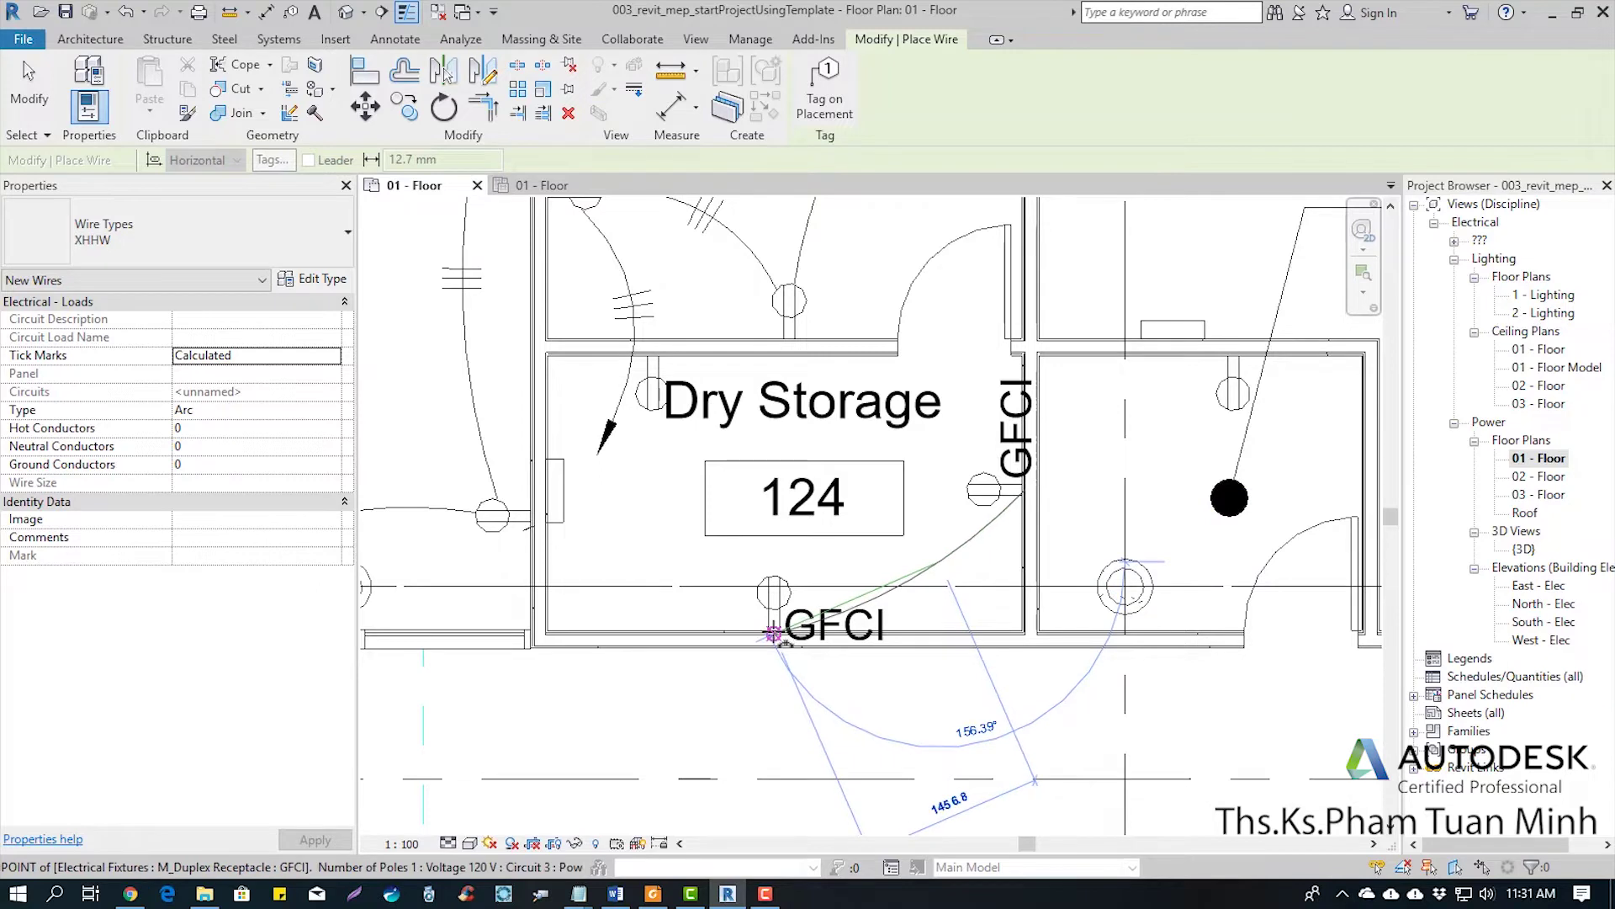
{"action": "left_click", "coordinate": [772, 627]}
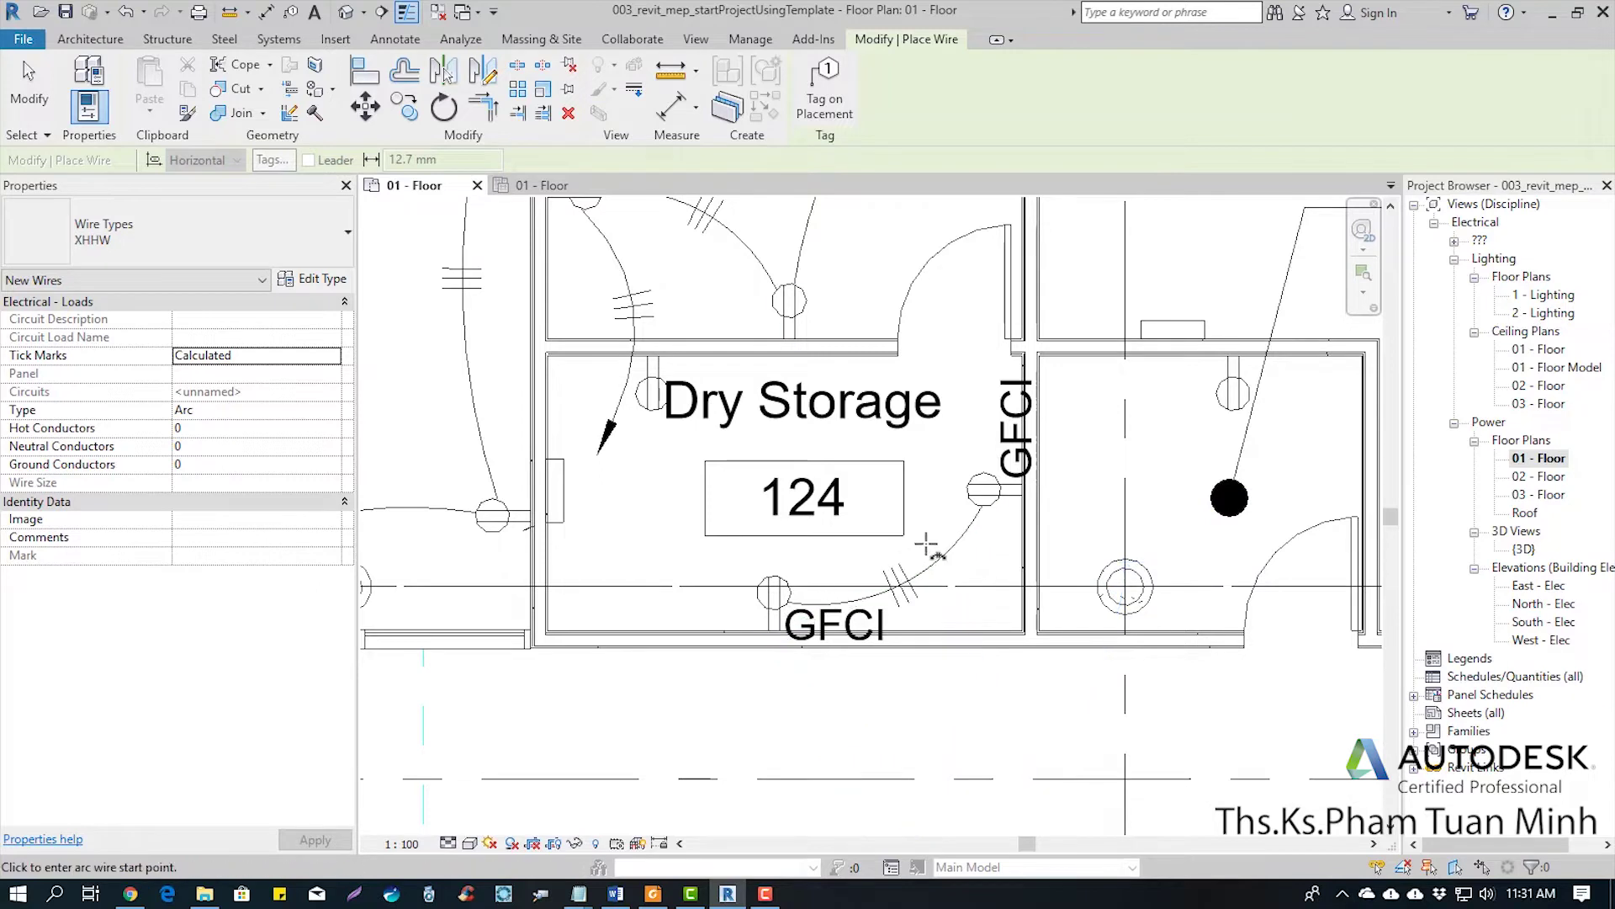
{"action": "left_click", "coordinate": [1022, 489]}
{"action": "left_click", "coordinate": [1211, 489]}
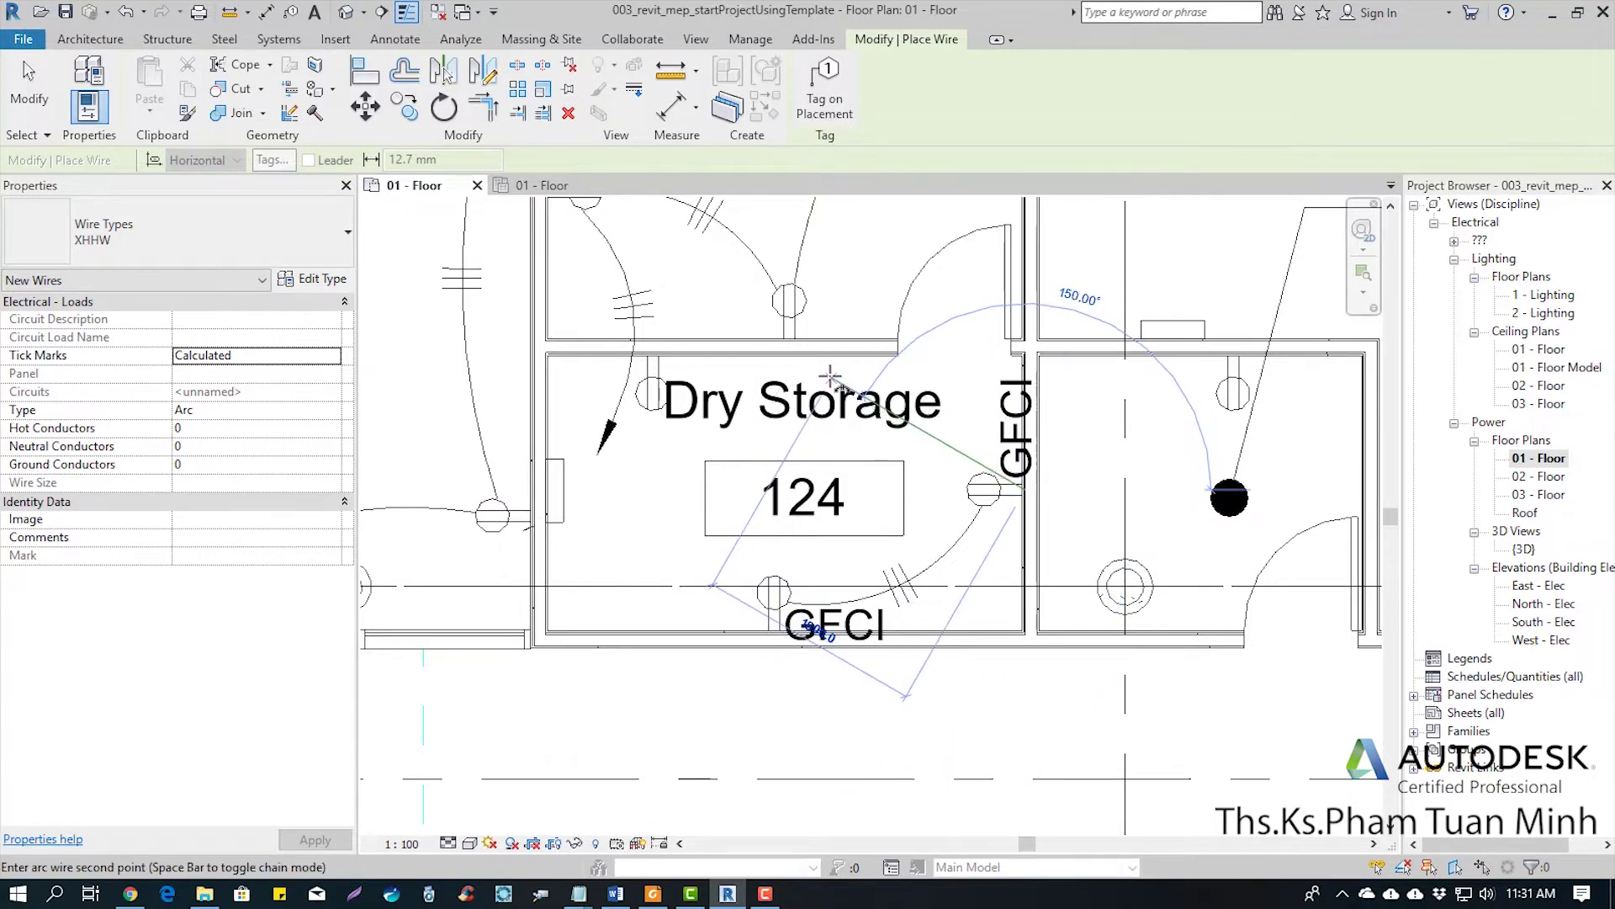
{"action": "left_click", "coordinate": [655, 362]}
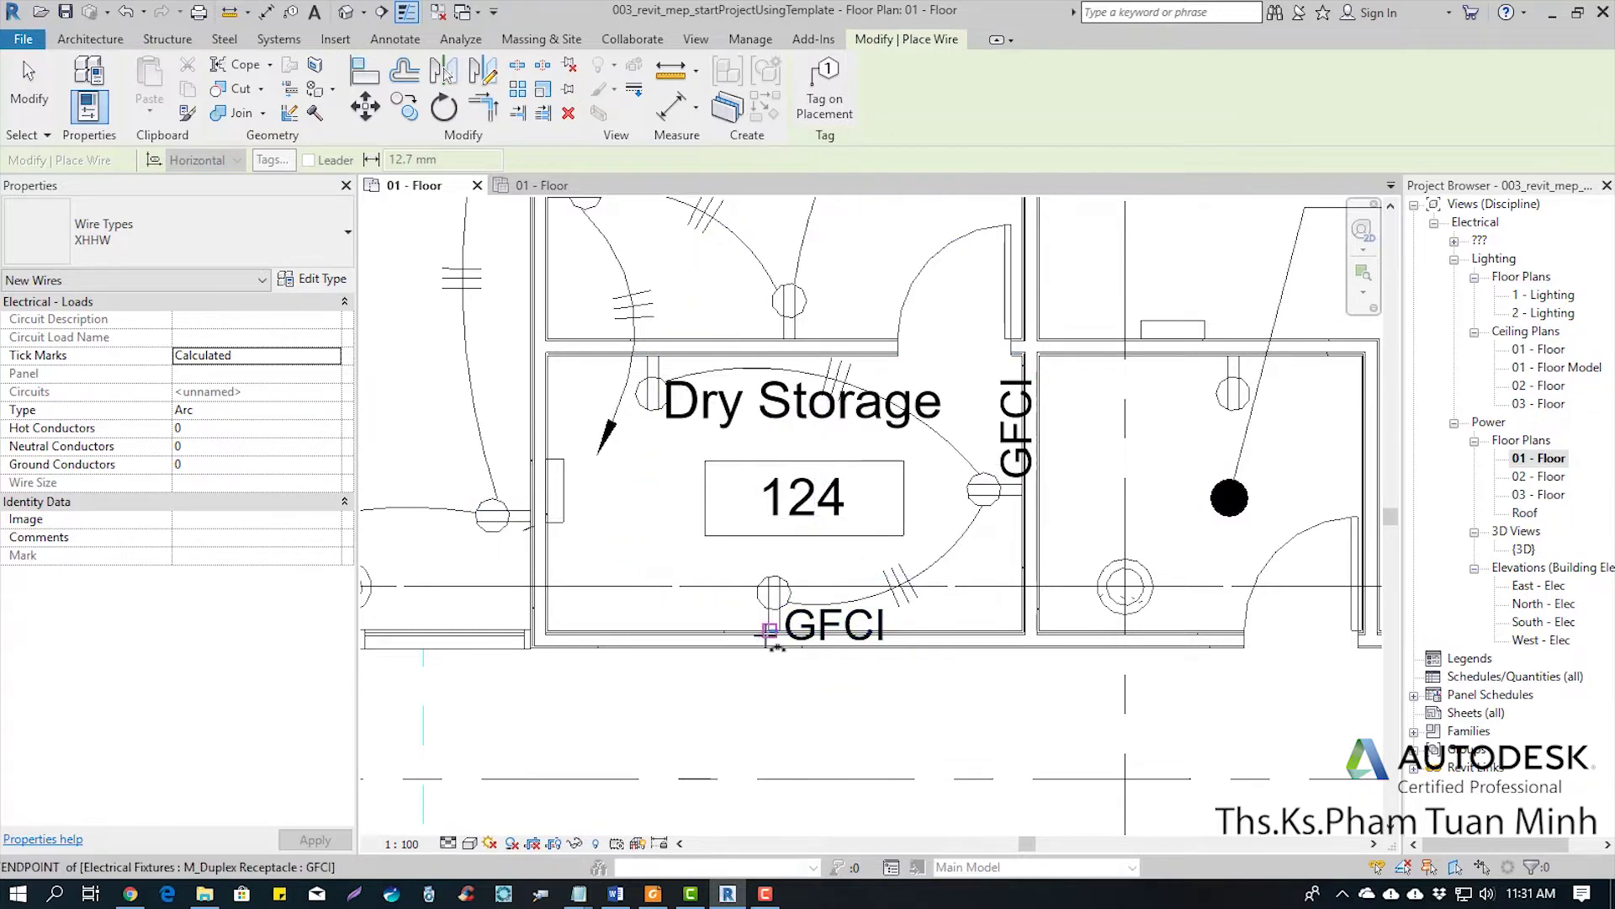
{"action": "left_click", "coordinate": [772, 633]}
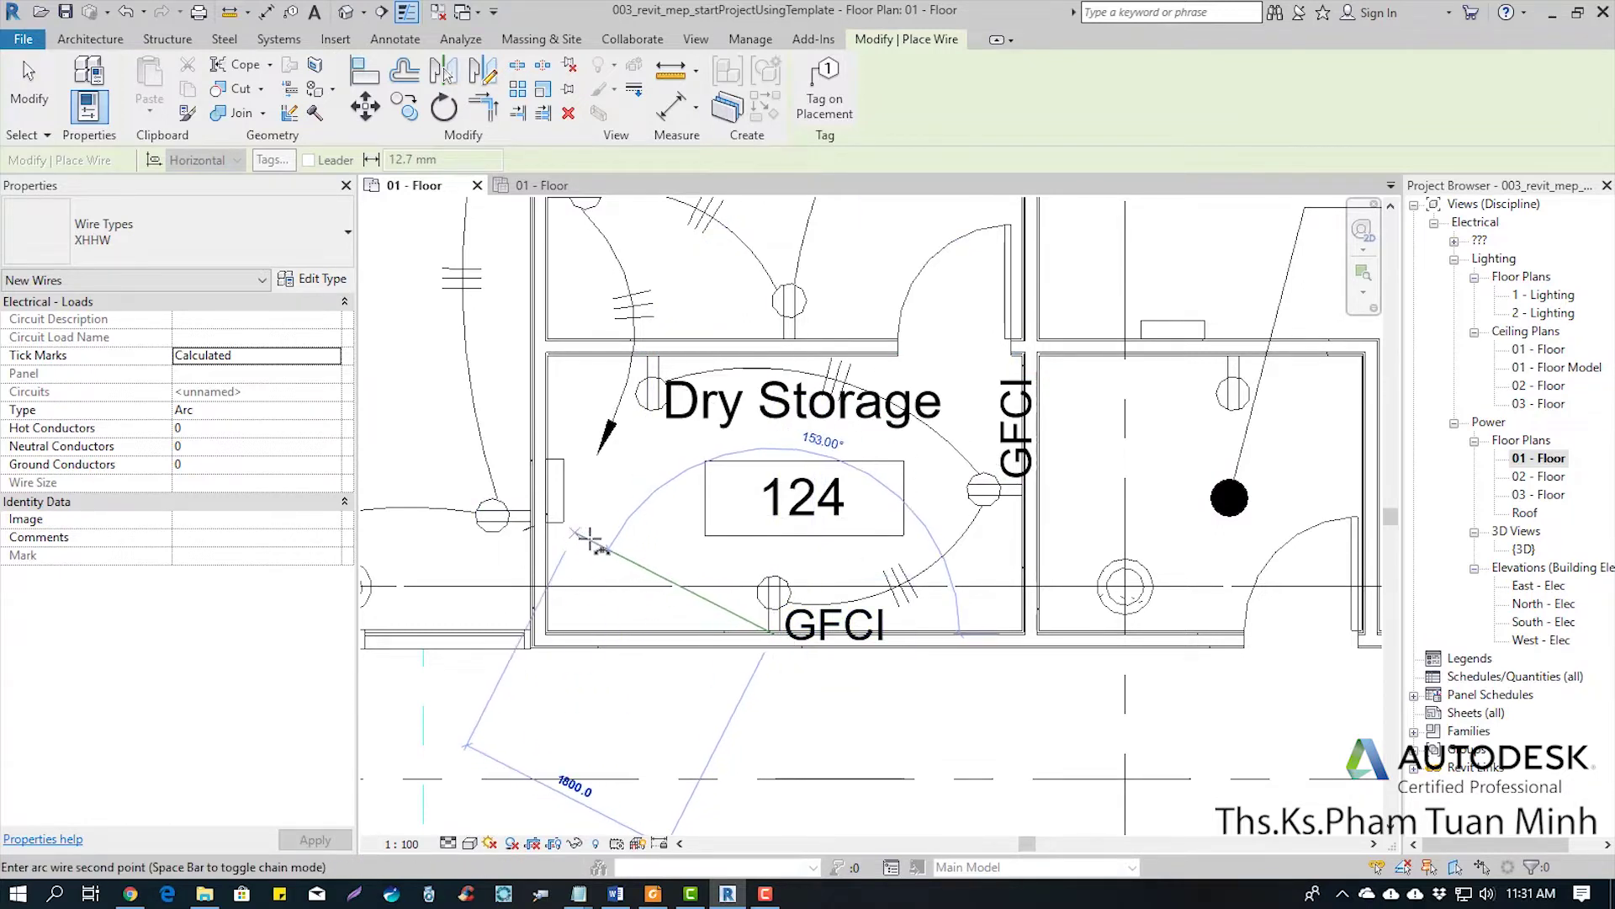
{"action": "left_click", "coordinate": [602, 541]}
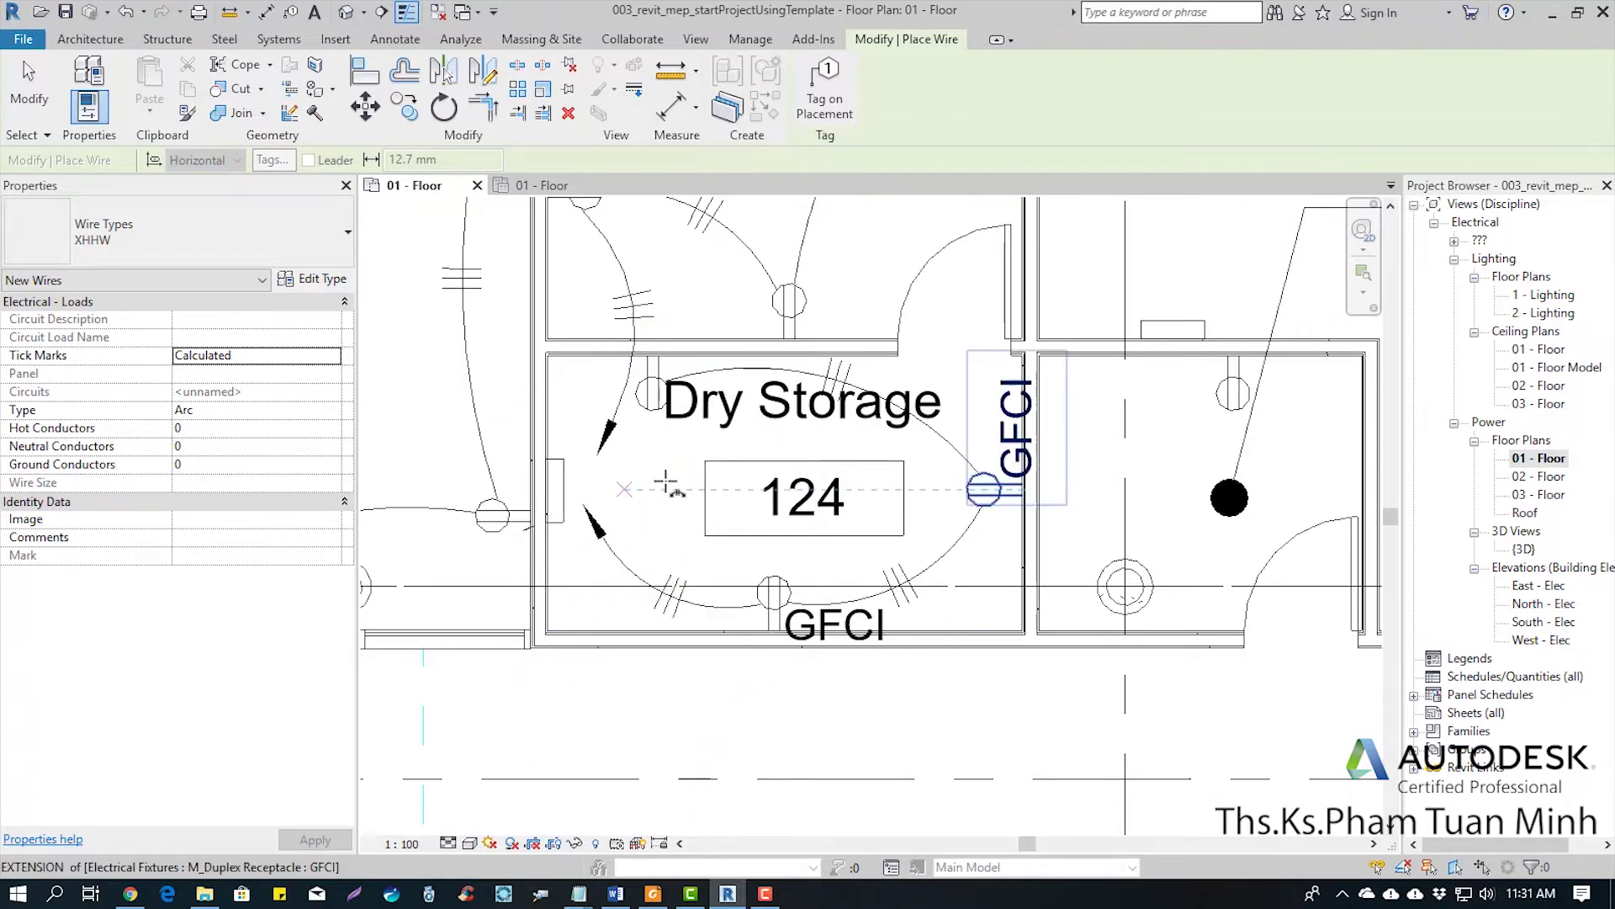
Select circuit 4 (Receptacle Conference 123, panel PP-1) via the Electrical room receptacle
{"action": "key", "text": "Escape"}
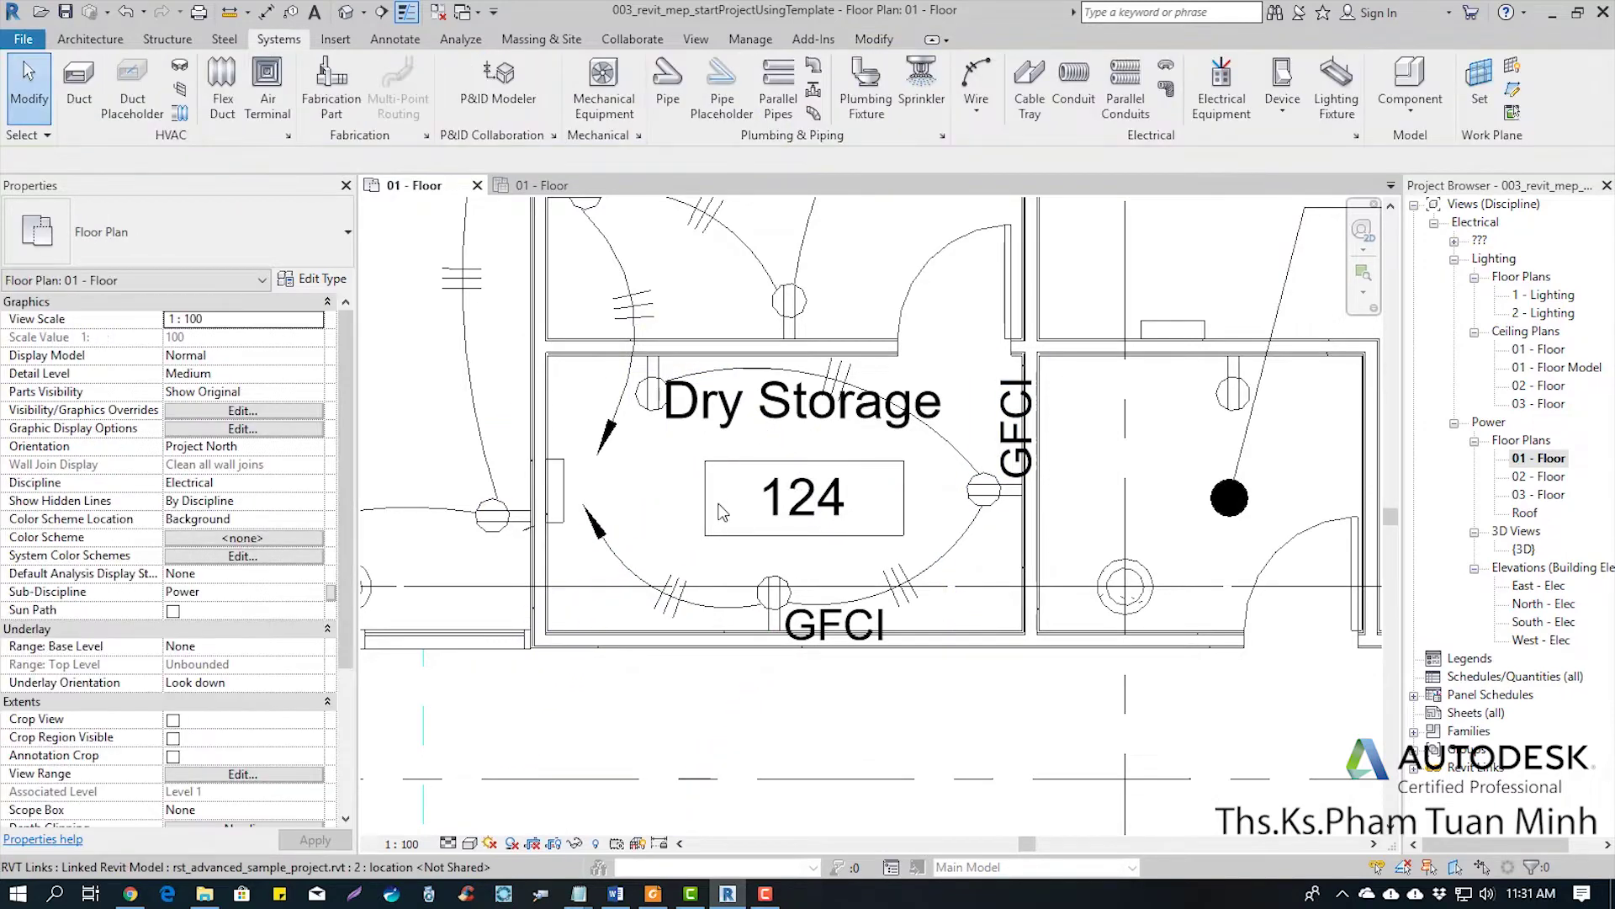
{"action": "middle_click_drag", "start_coordinate": [809, 509], "coordinate": [737, 586]}
{"action": "scroll", "coordinate": [737, 587], "scroll_direction": "down", "scroll_amount": 2}
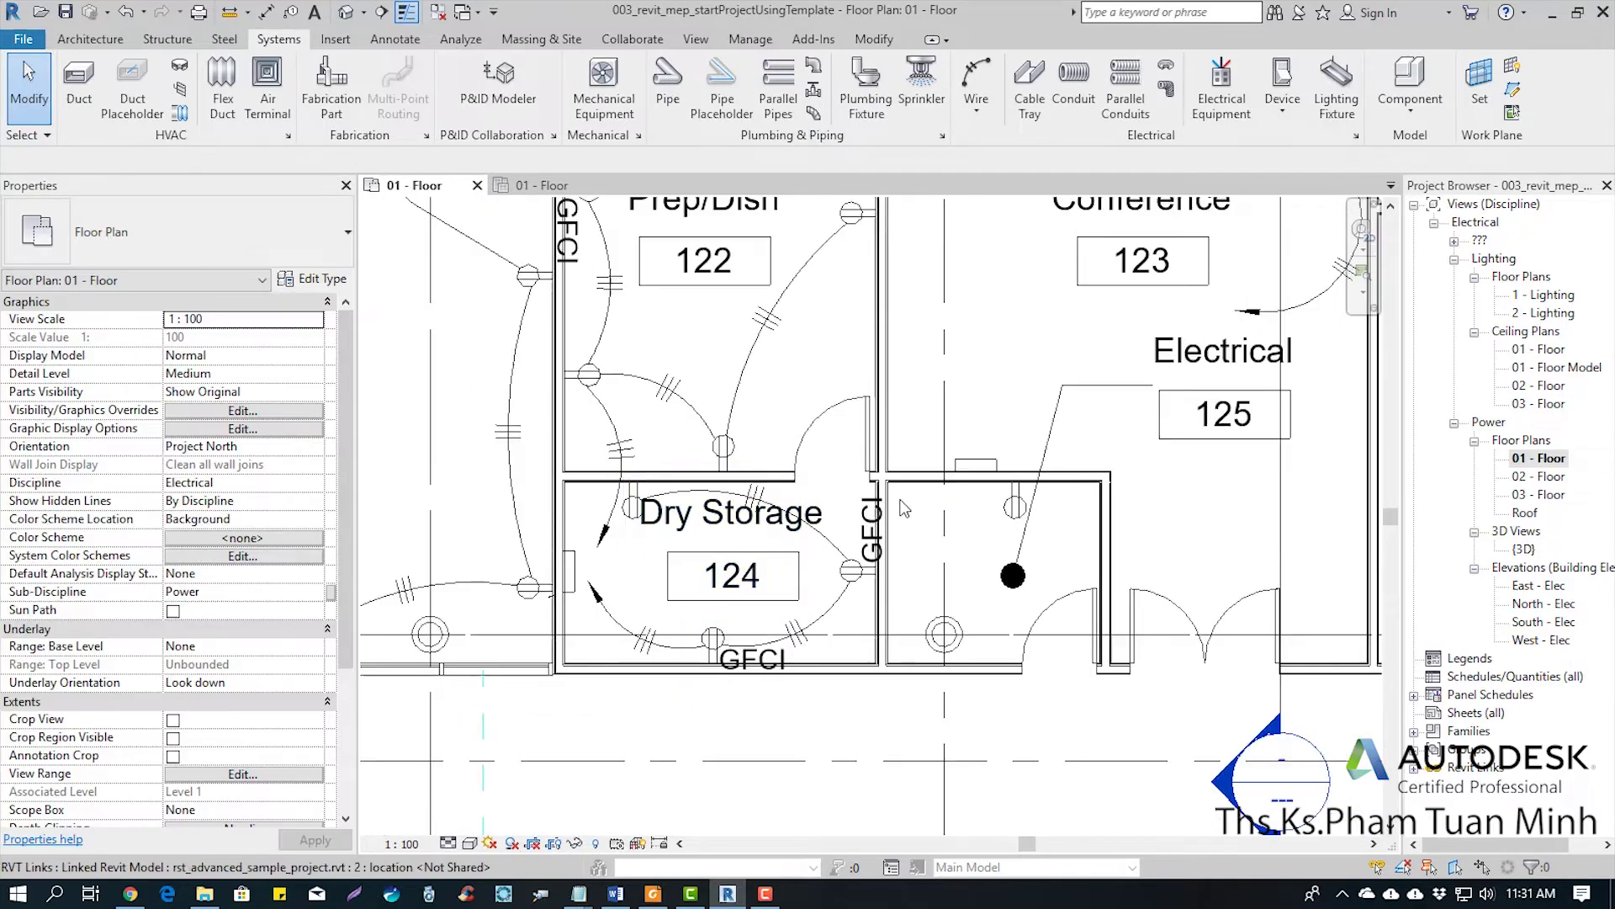
{"action": "middle_click_drag", "start_coordinate": [983, 421], "coordinate": [802, 437]}
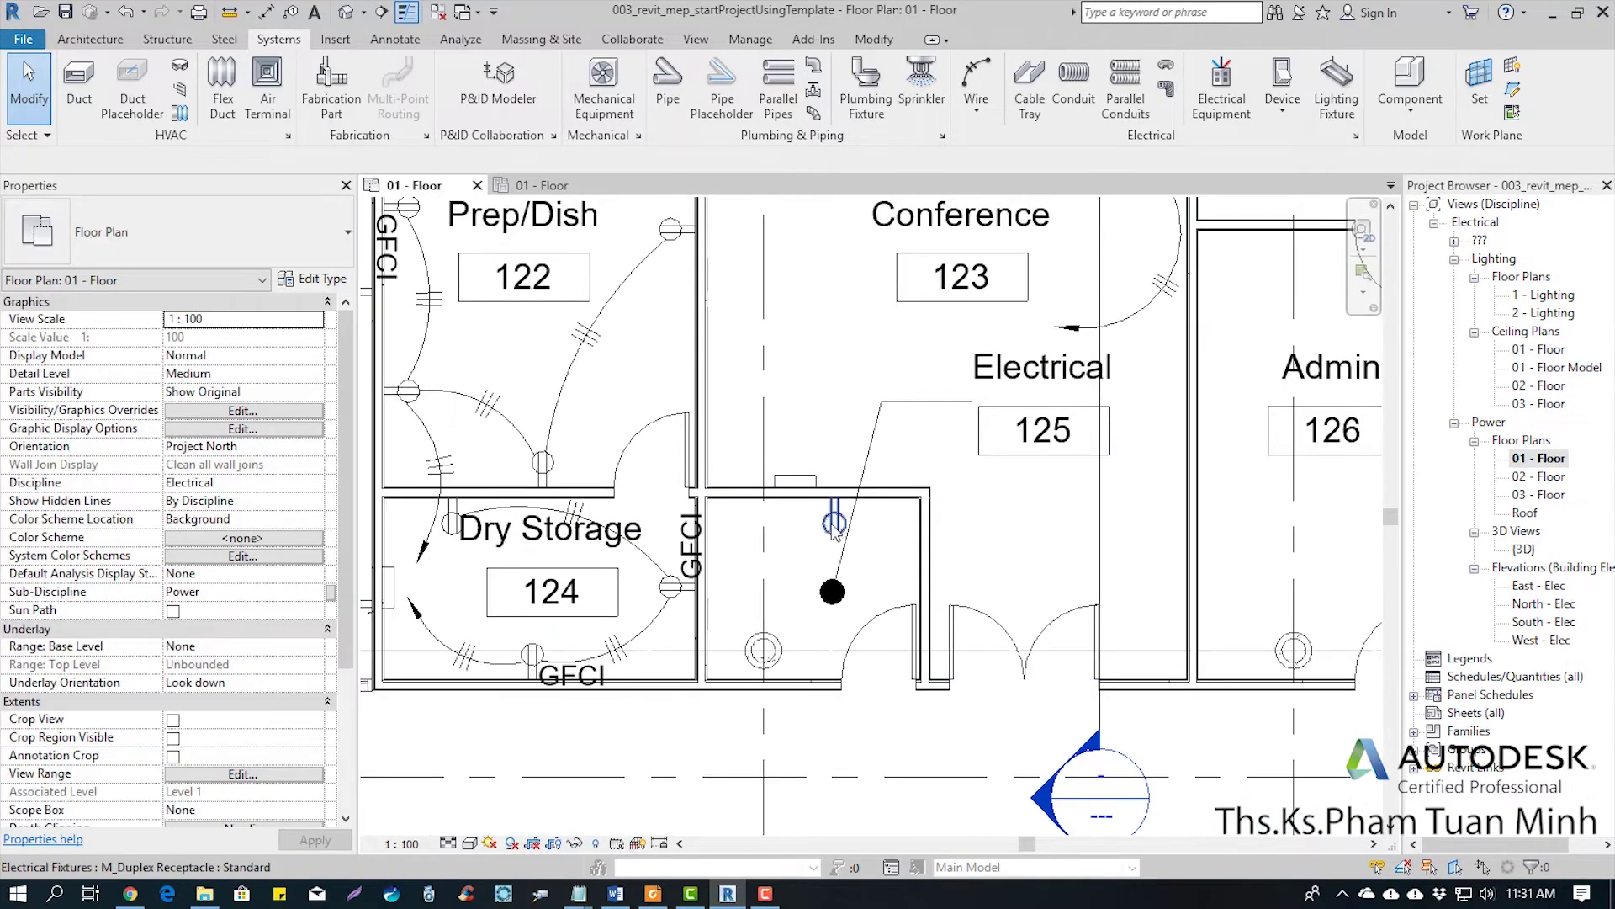
{"action": "key", "text": "Tab"}
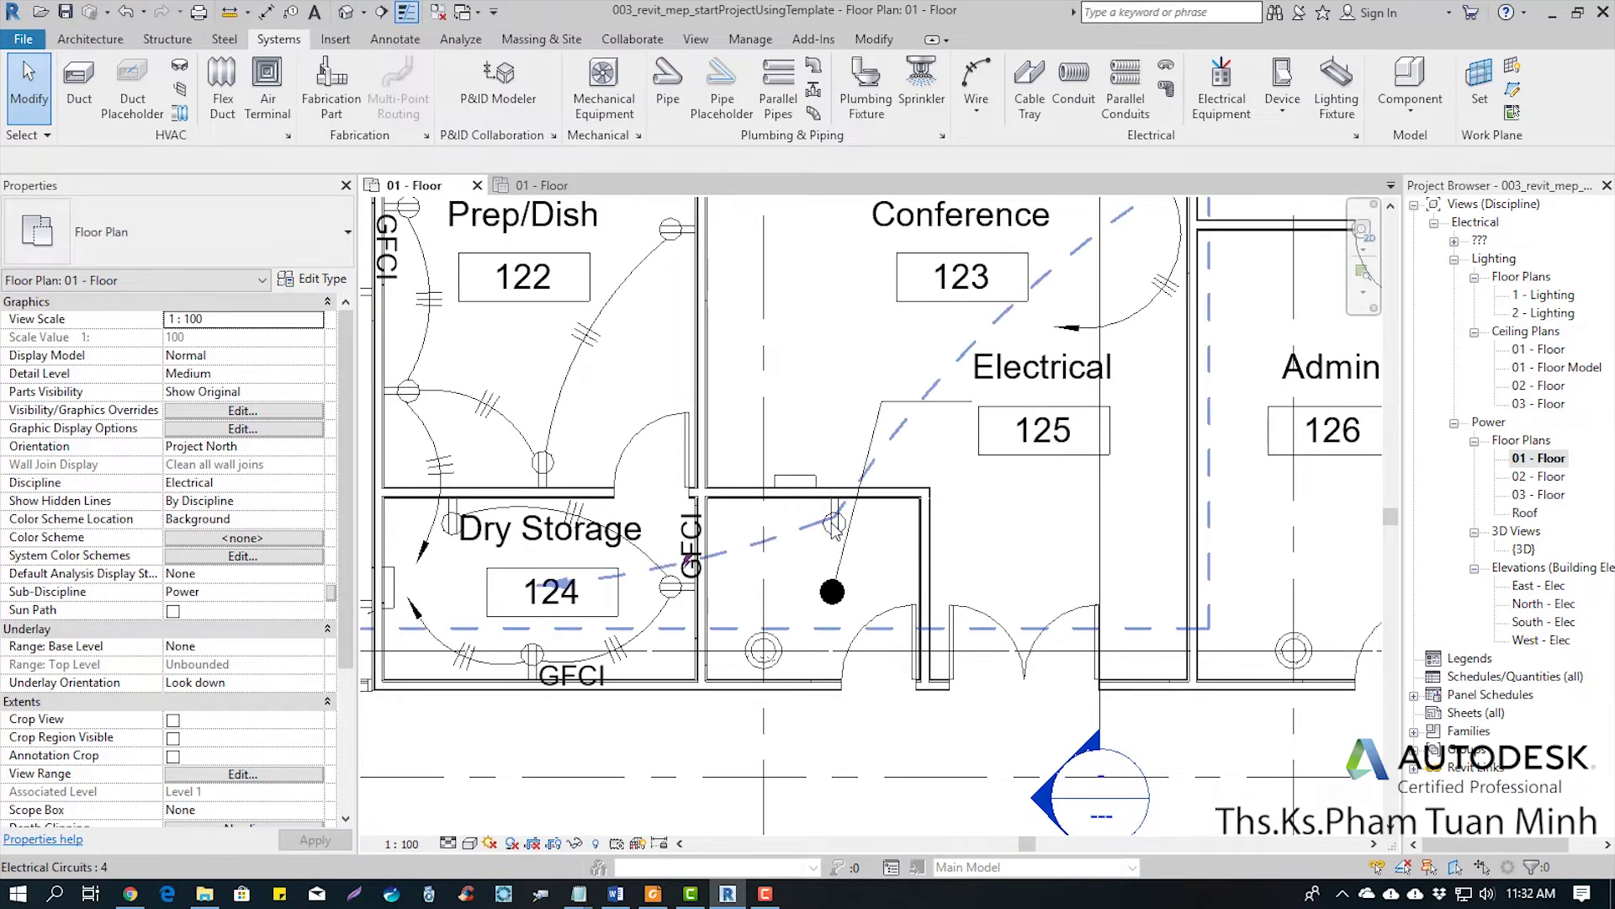
{"action": "left_click", "coordinate": [835, 526]}
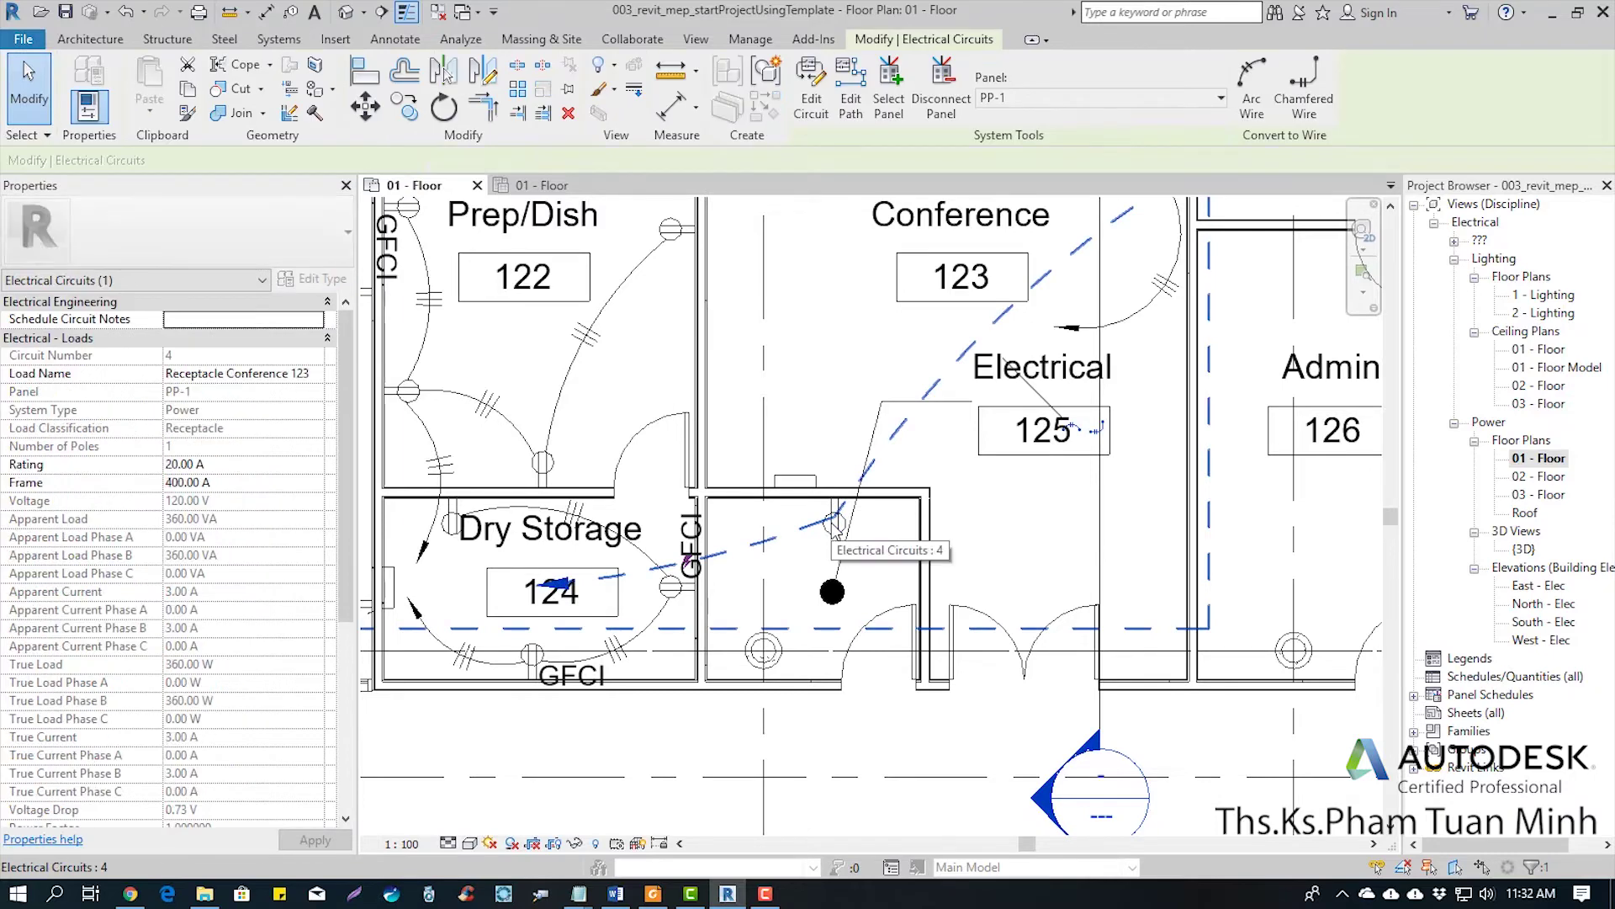
{"action": "scroll", "coordinate": [833, 524], "scroll_direction": "down", "scroll_amount": 3}
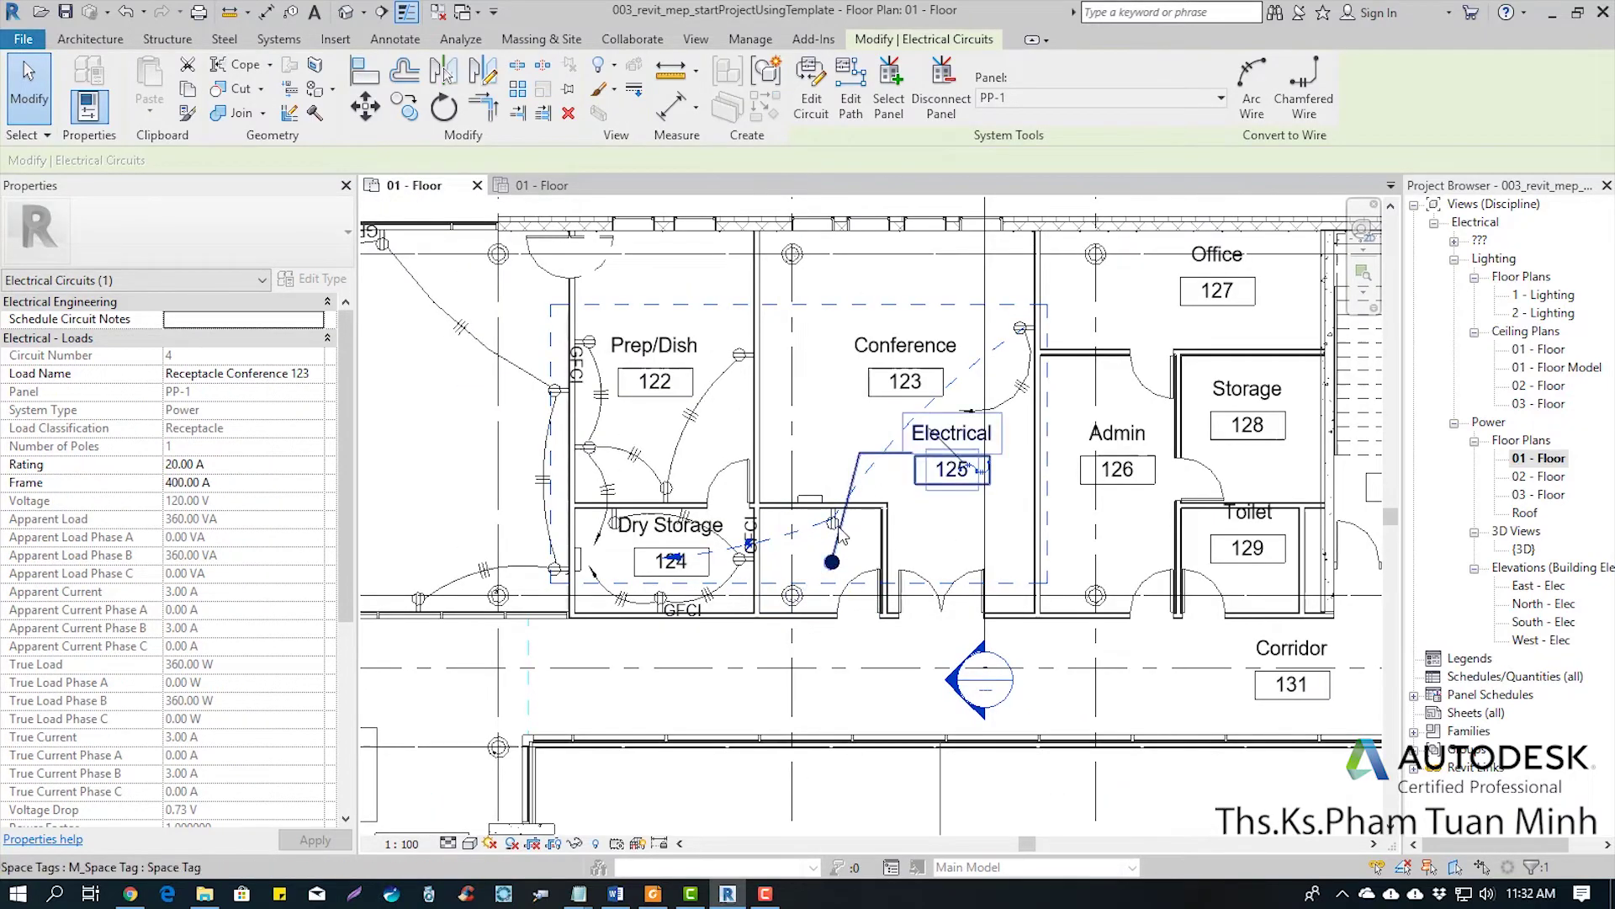
{"action": "scroll", "coordinate": [835, 525], "scroll_direction": "up", "scroll_amount": 1}
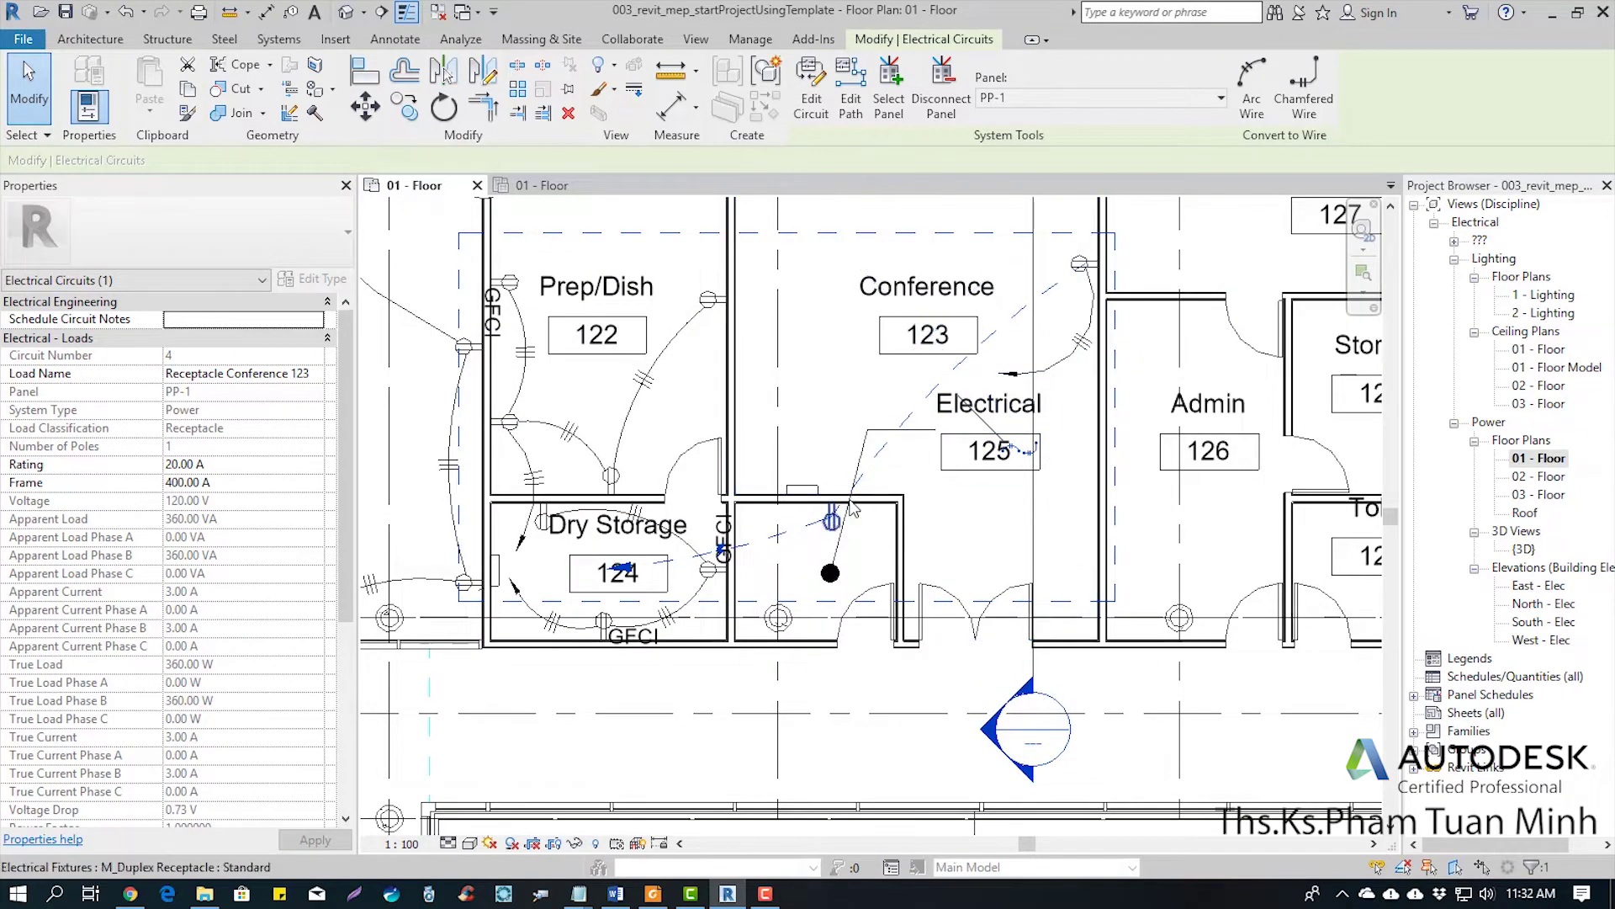
Convert circuit 4's temporary path into tick-marked arc wires
{"action": "left_click", "coordinate": [1016, 454]}
{"action": "left_click", "coordinate": [964, 545]}
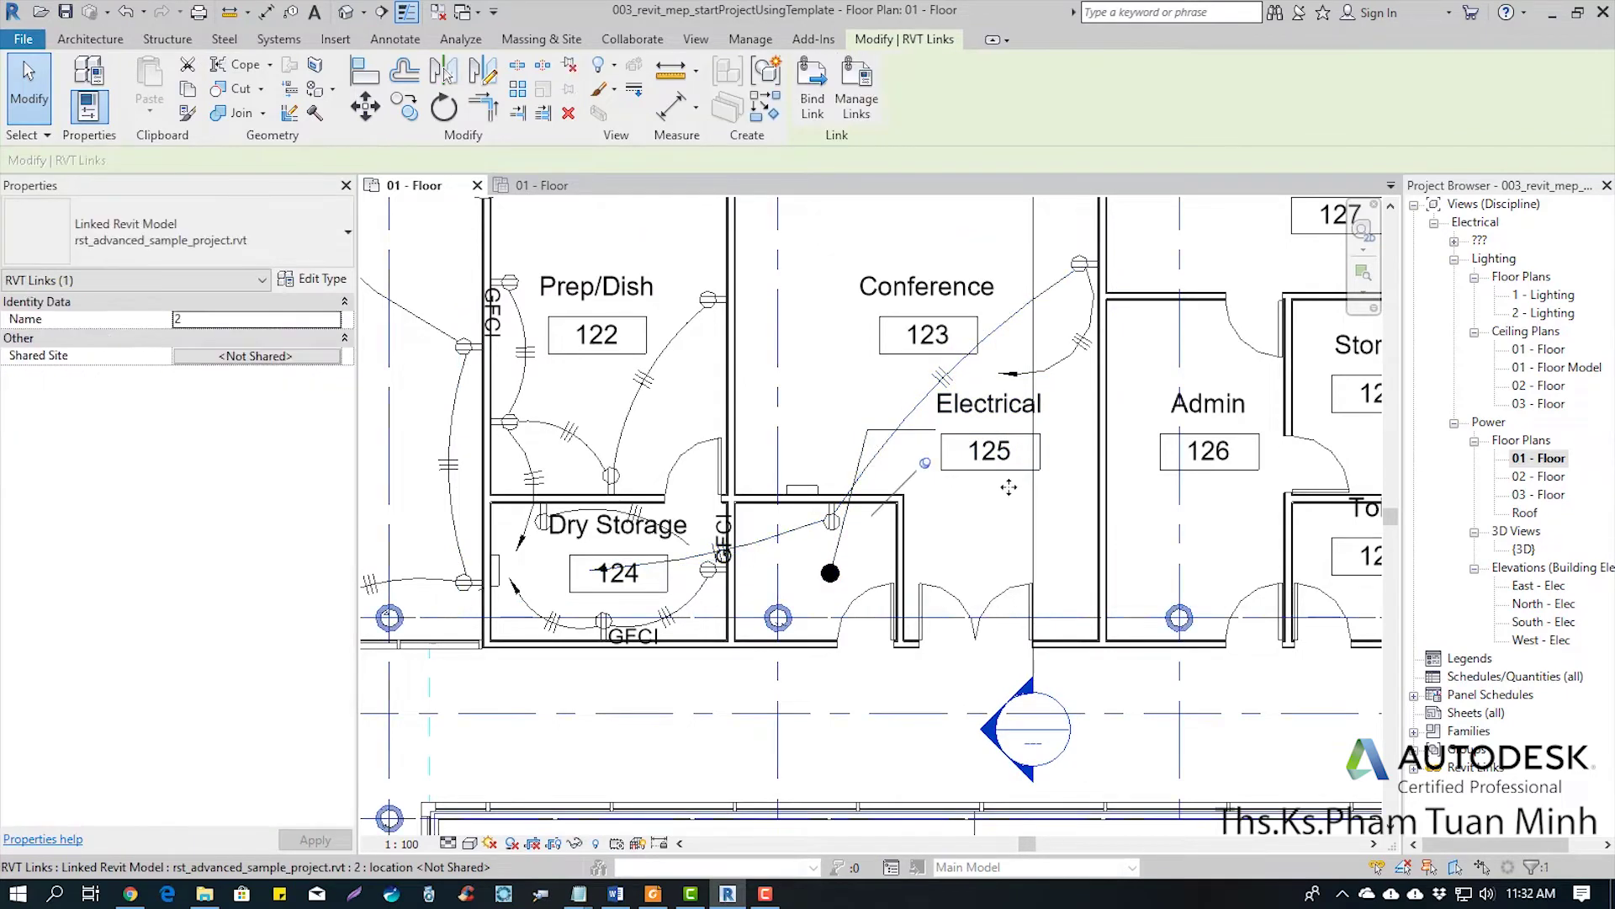
{"action": "key", "text": "Escape"}
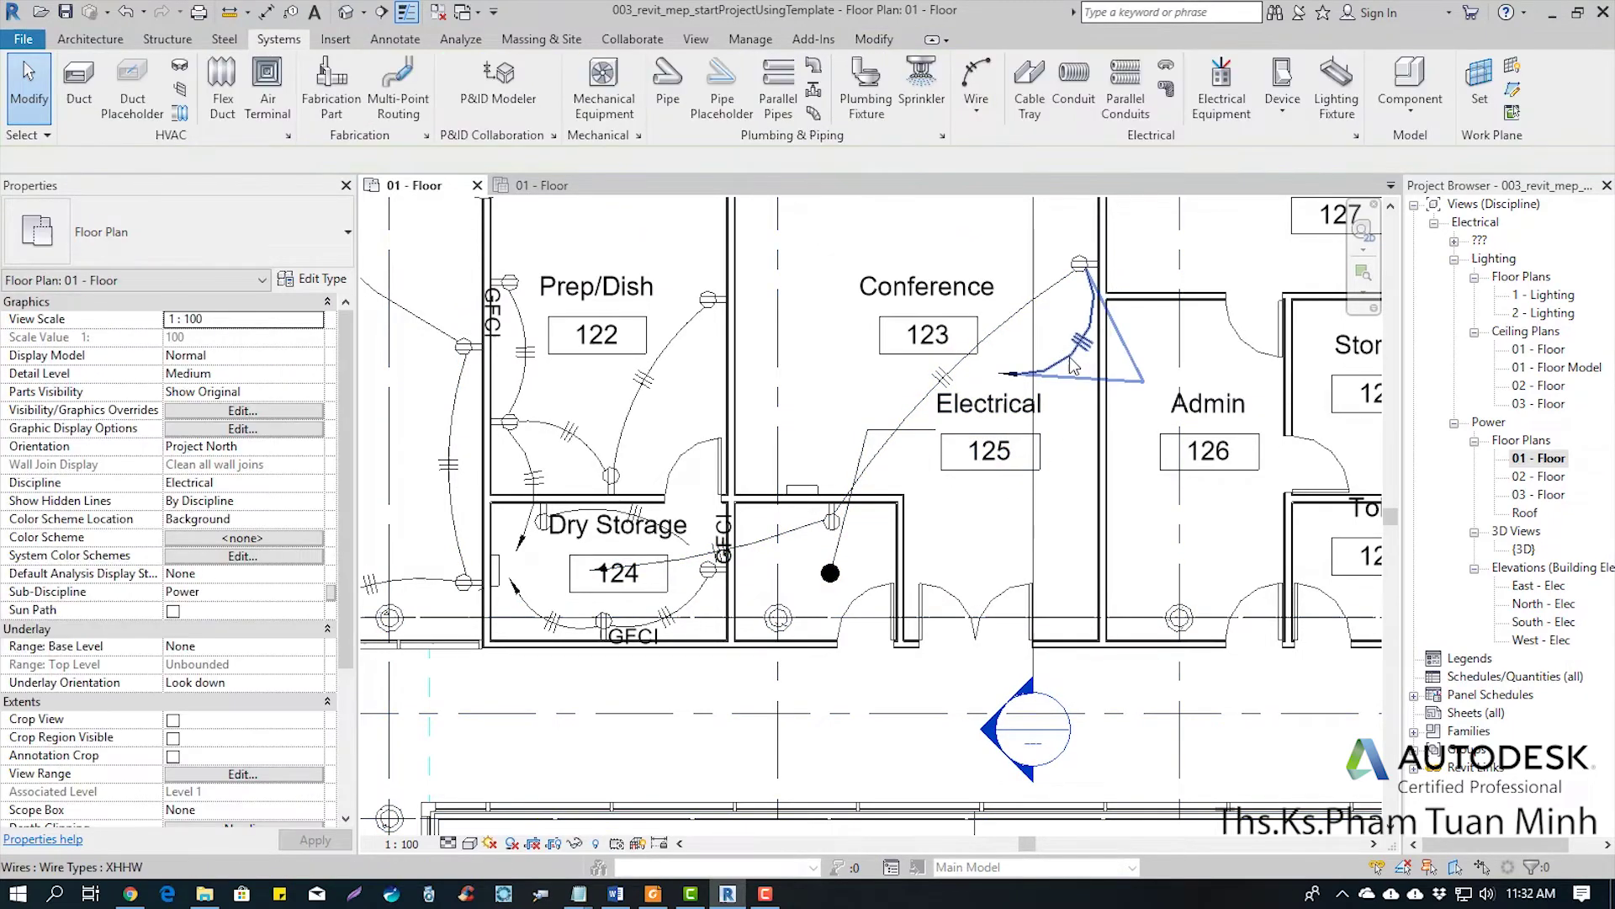
{"action": "left_click", "coordinate": [1082, 352]}
{"action": "key", "text": "Escape"}
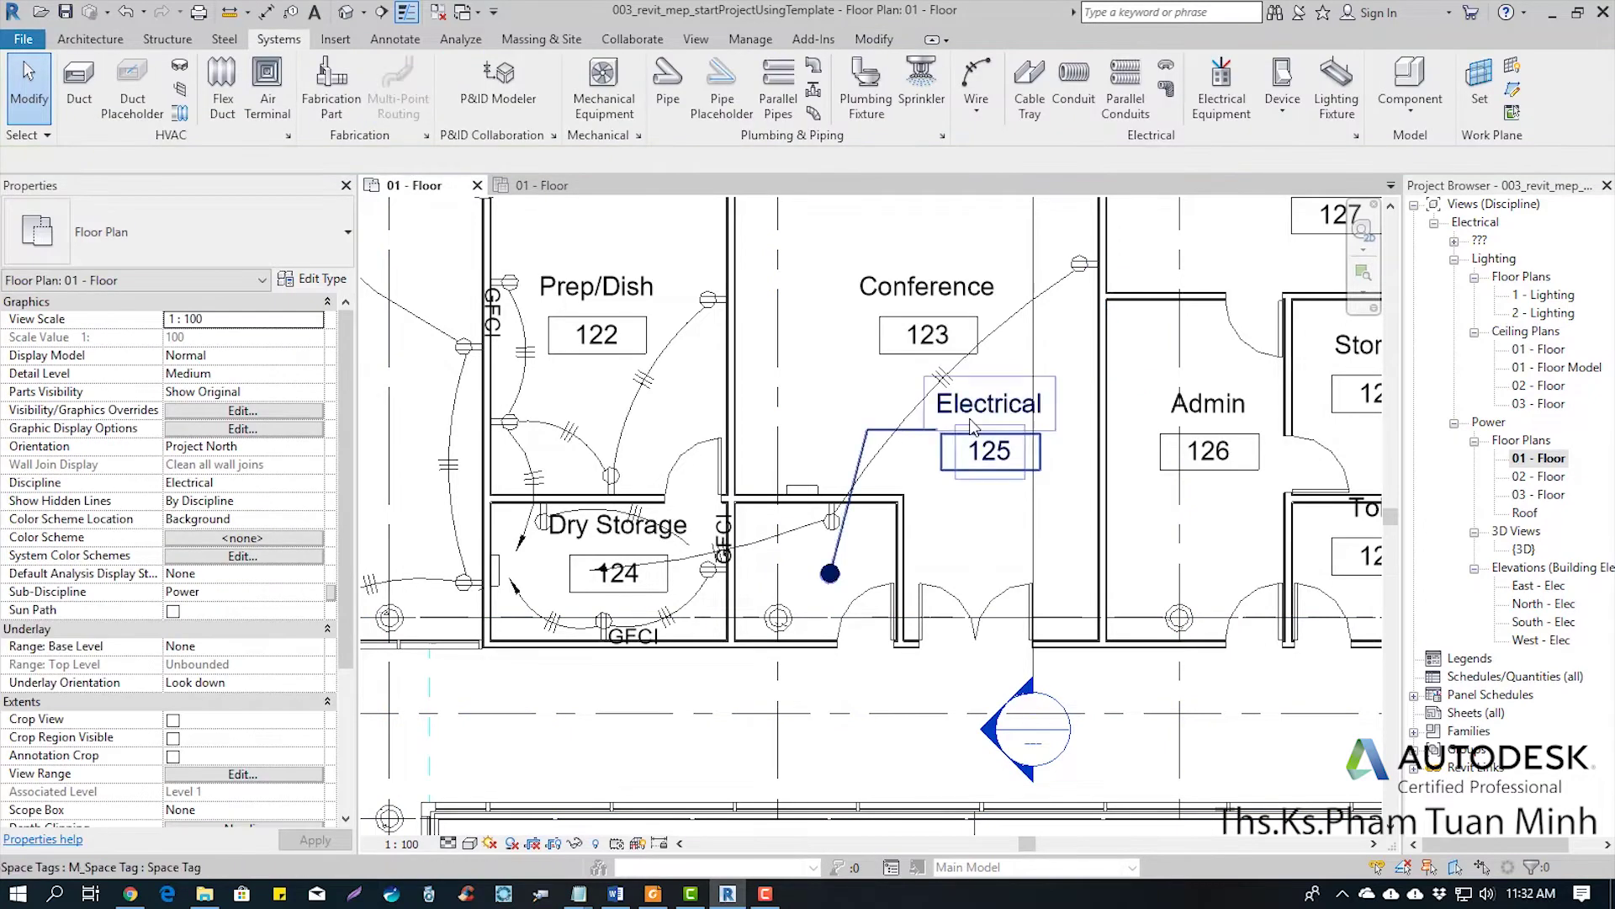
Bend the wire running into Dry Storage by dragging its midpoint
{"action": "middle_click_drag", "start_coordinate": [712, 549], "coordinate": [794, 499]}
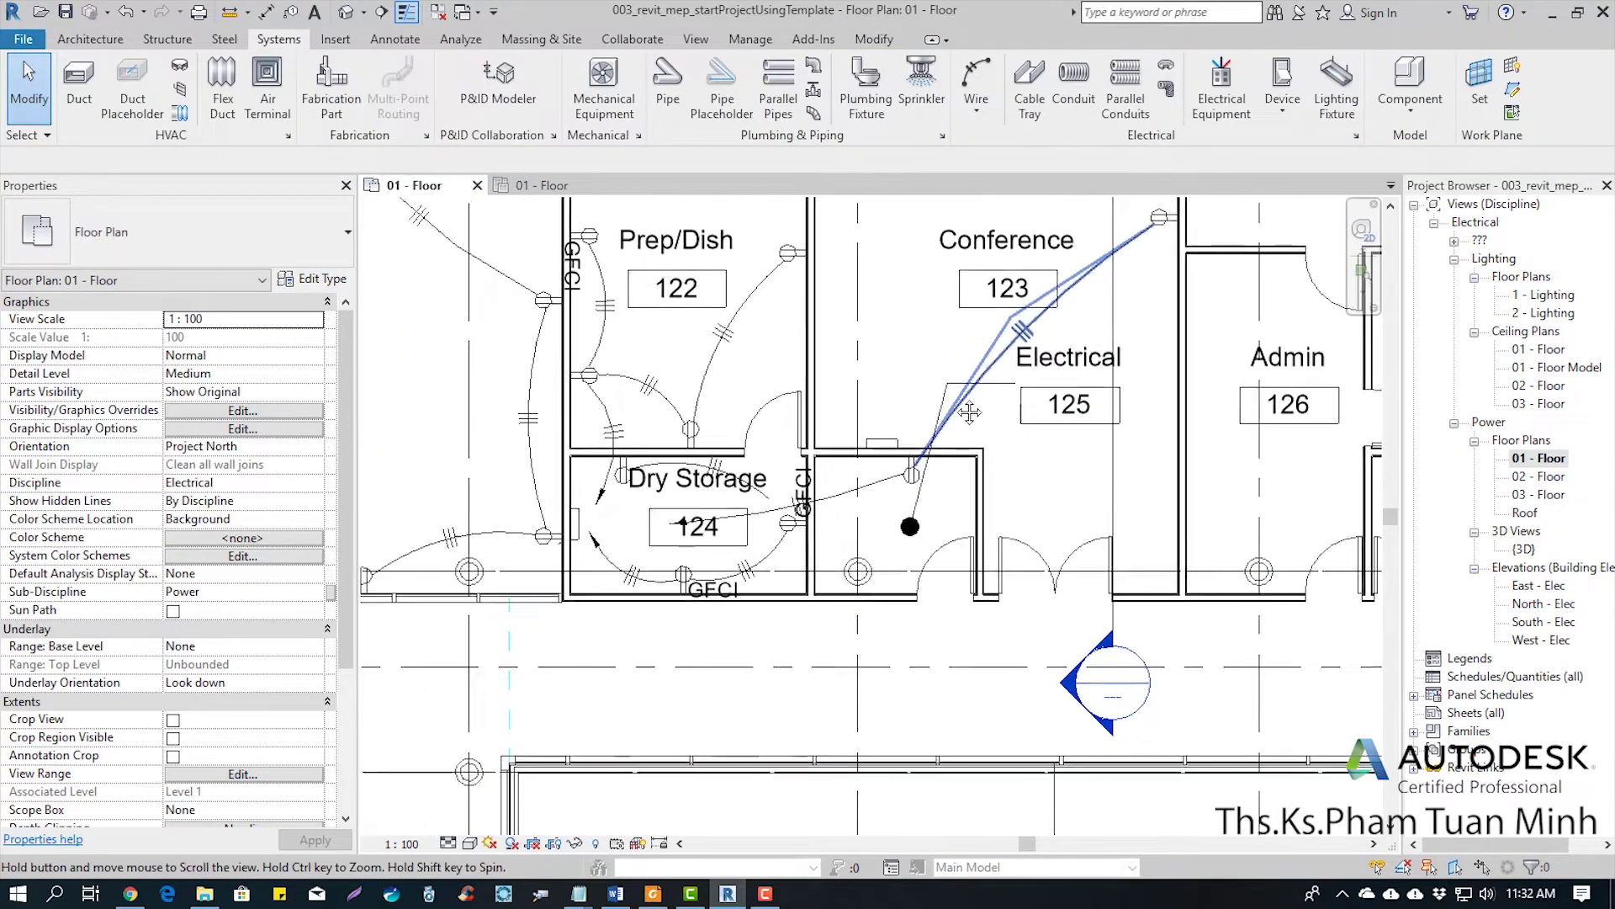
{"action": "left_click", "coordinate": [794, 503]}
{"action": "left_click_drag", "start_coordinate": [790, 530], "coordinate": [843, 510]}
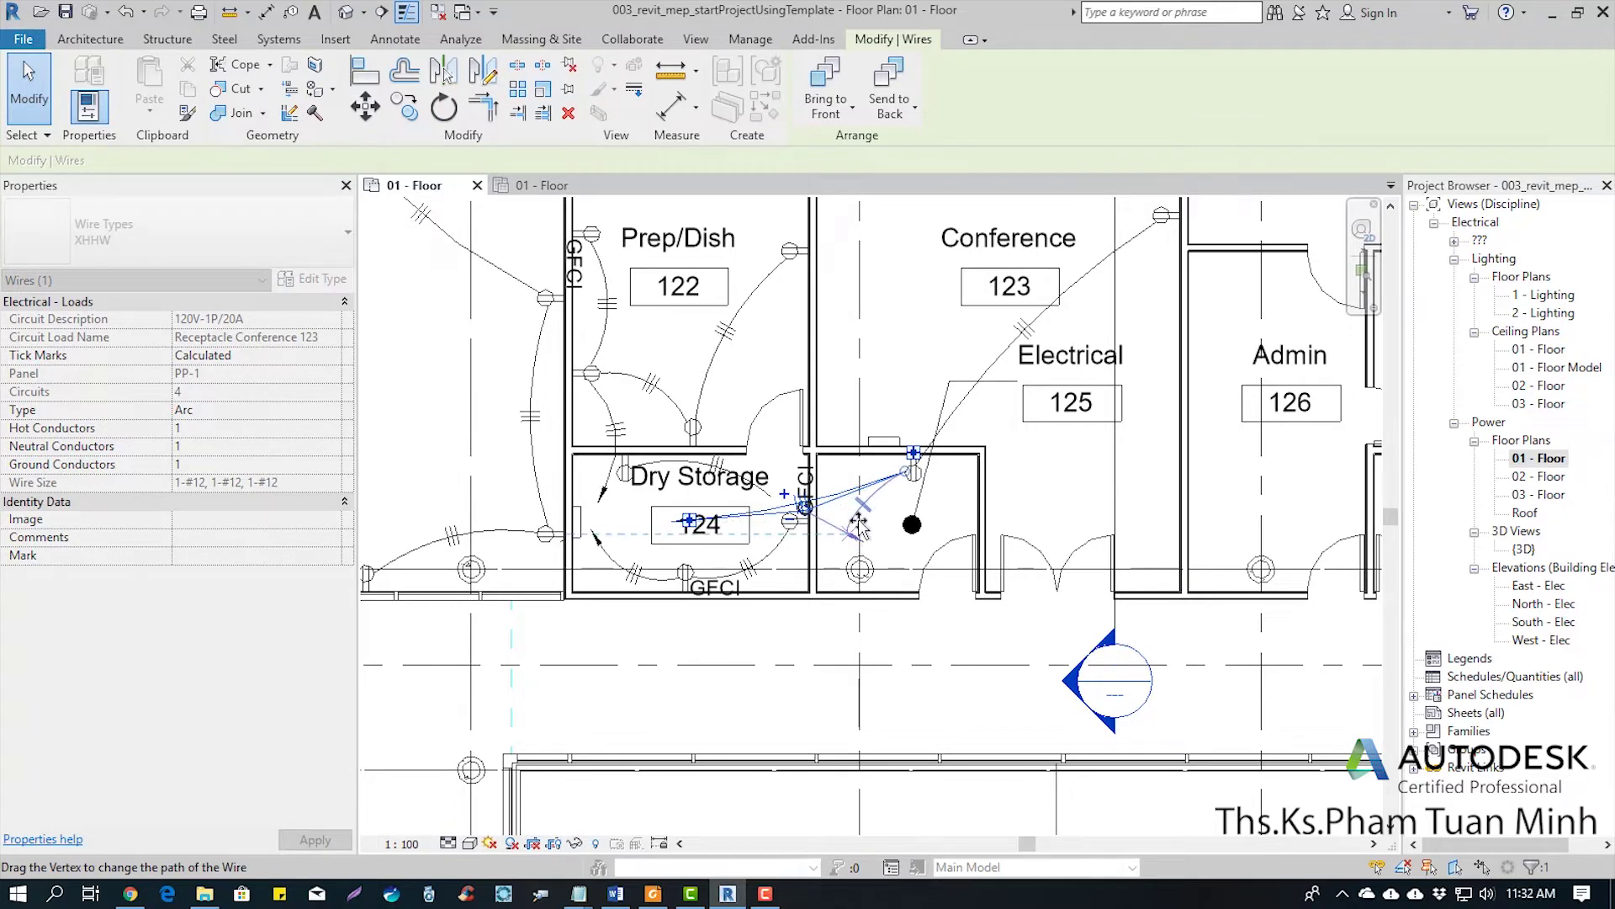
{"action": "left_click_drag", "start_coordinate": [835, 538], "coordinate": [835, 532]}
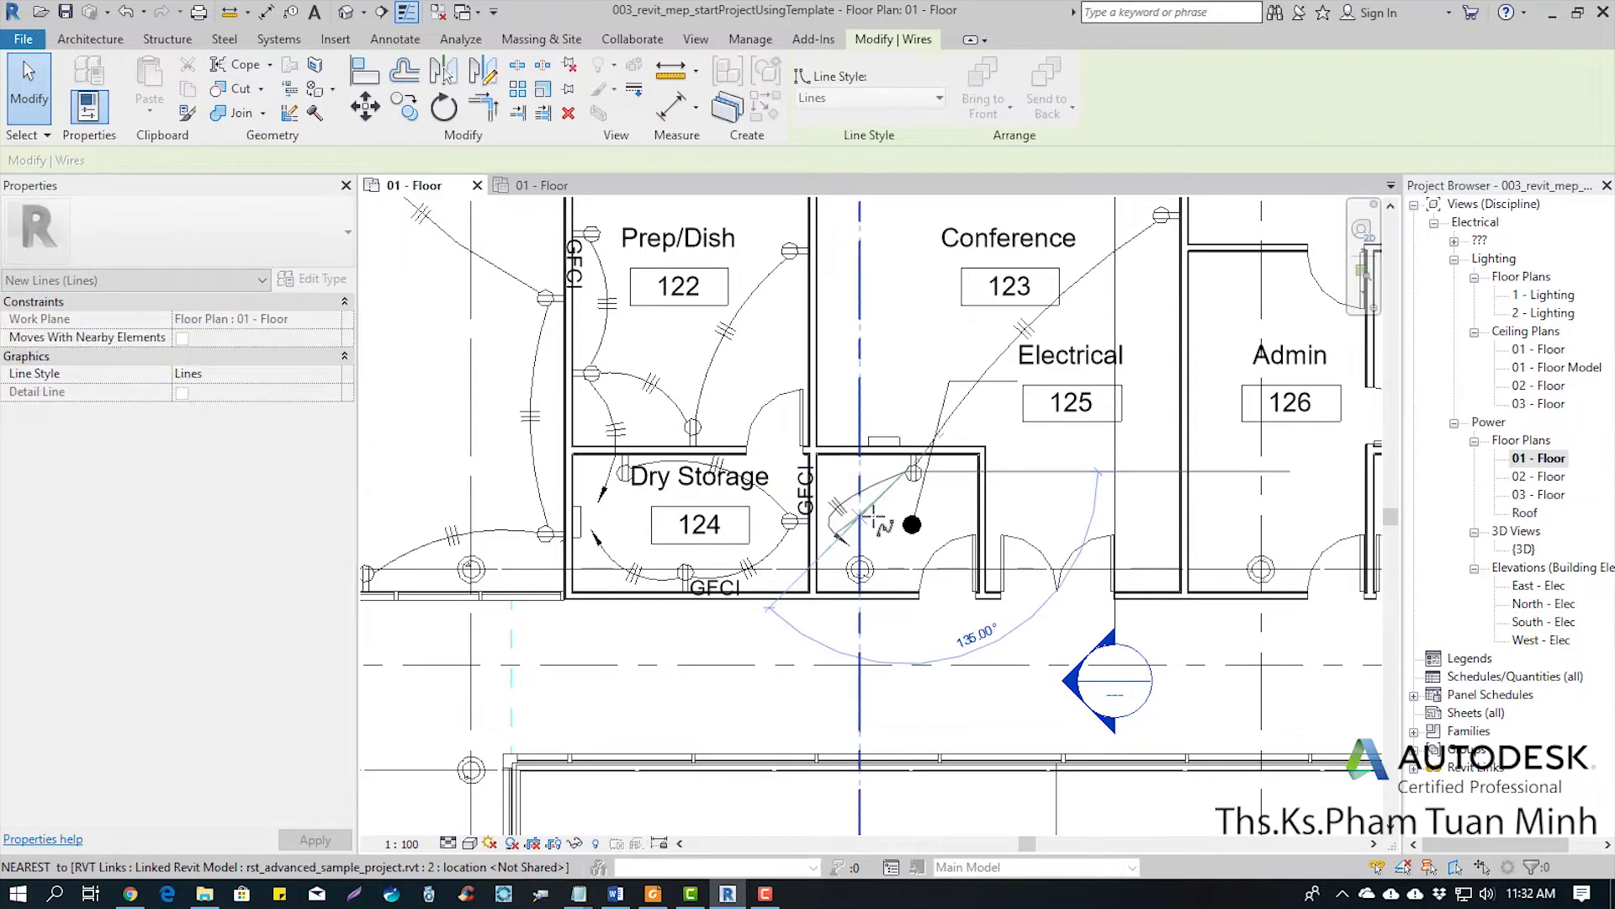
{"action": "scroll", "coordinate": [852, 549], "scroll_direction": "up", "scroll_amount": 2}
{"action": "scroll", "coordinate": [852, 549], "scroll_direction": "up", "scroll_amount": 2}
{"action": "left_click", "coordinate": [871, 589]}
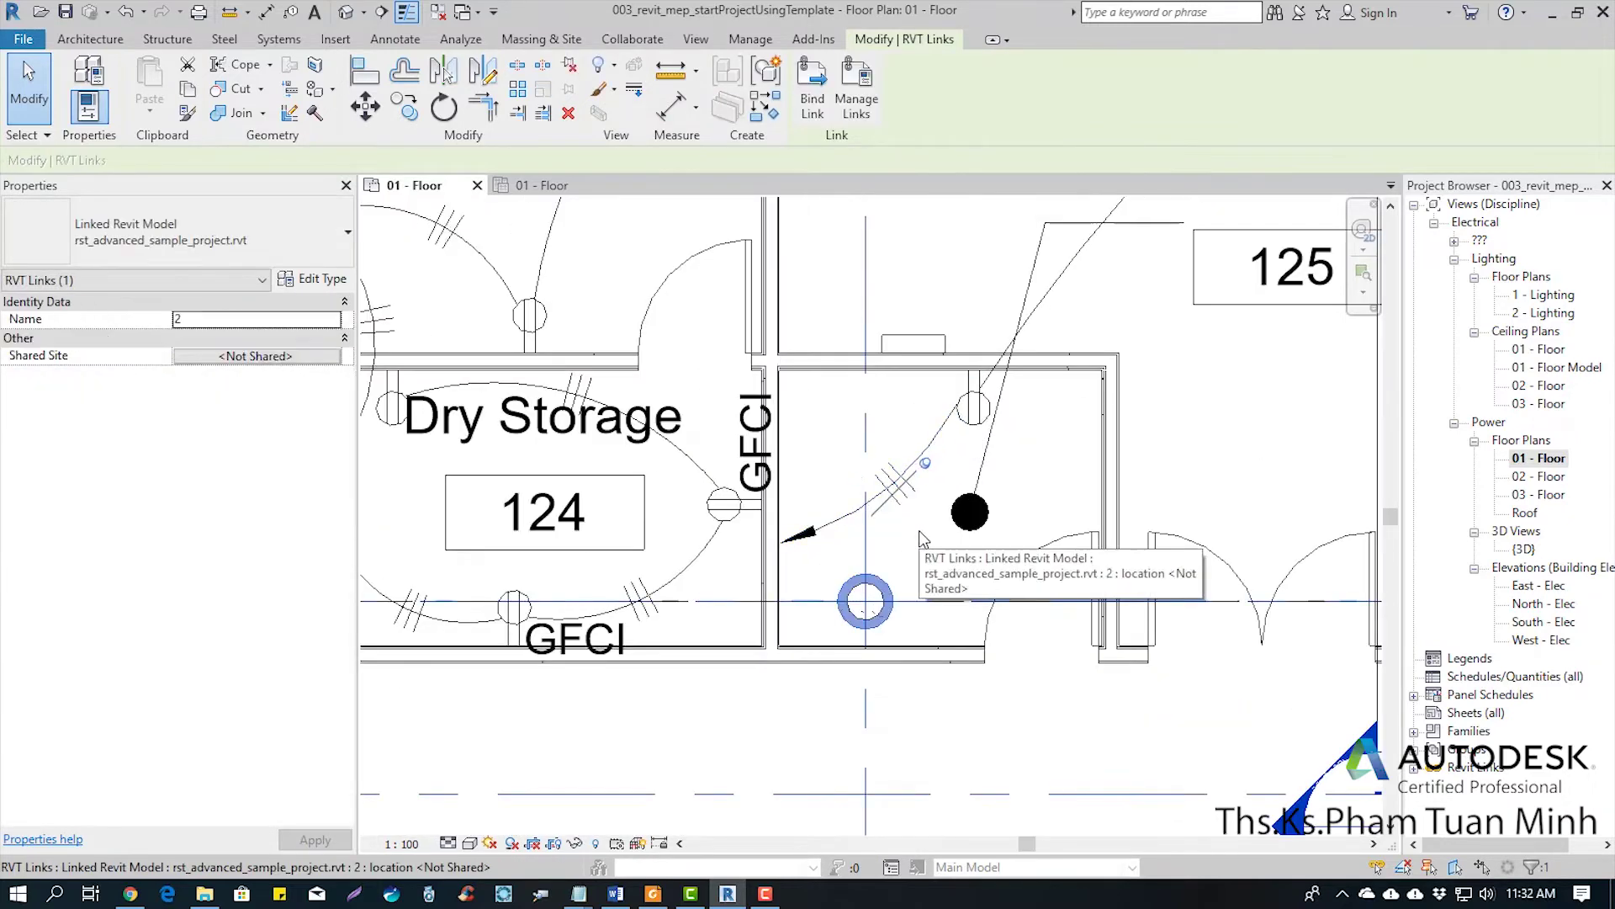
{"action": "scroll", "coordinate": [908, 530], "scroll_direction": "down", "scroll_amount": 1}
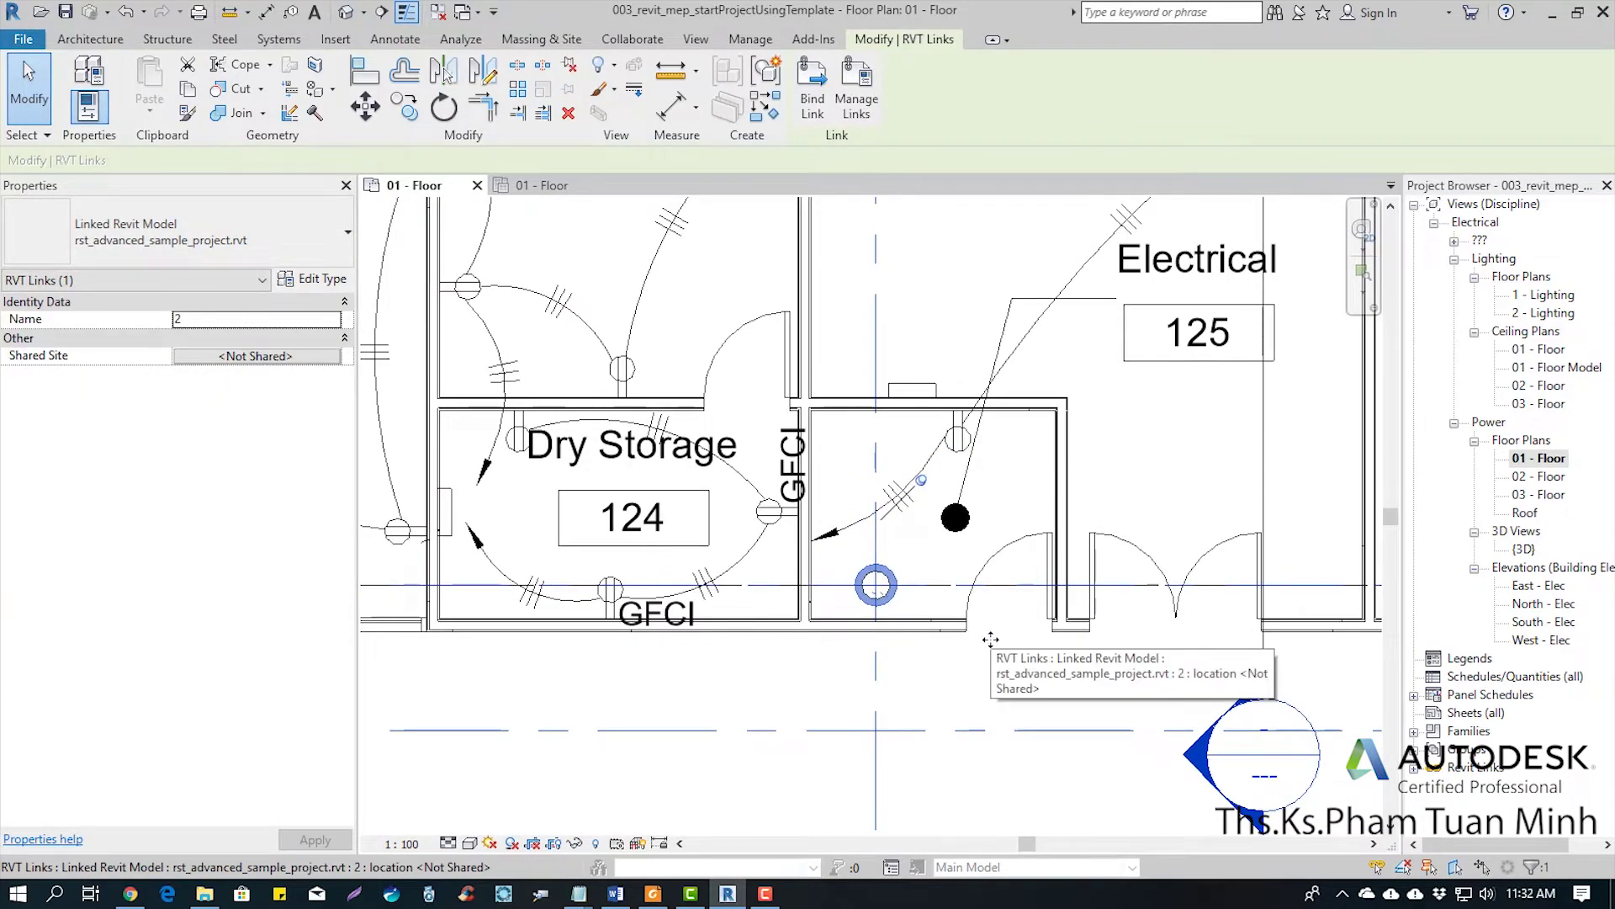
{"action": "key", "text": "Escape"}
{"action": "scroll", "coordinate": [898, 573], "scroll_direction": "down", "scroll_amount": 2}
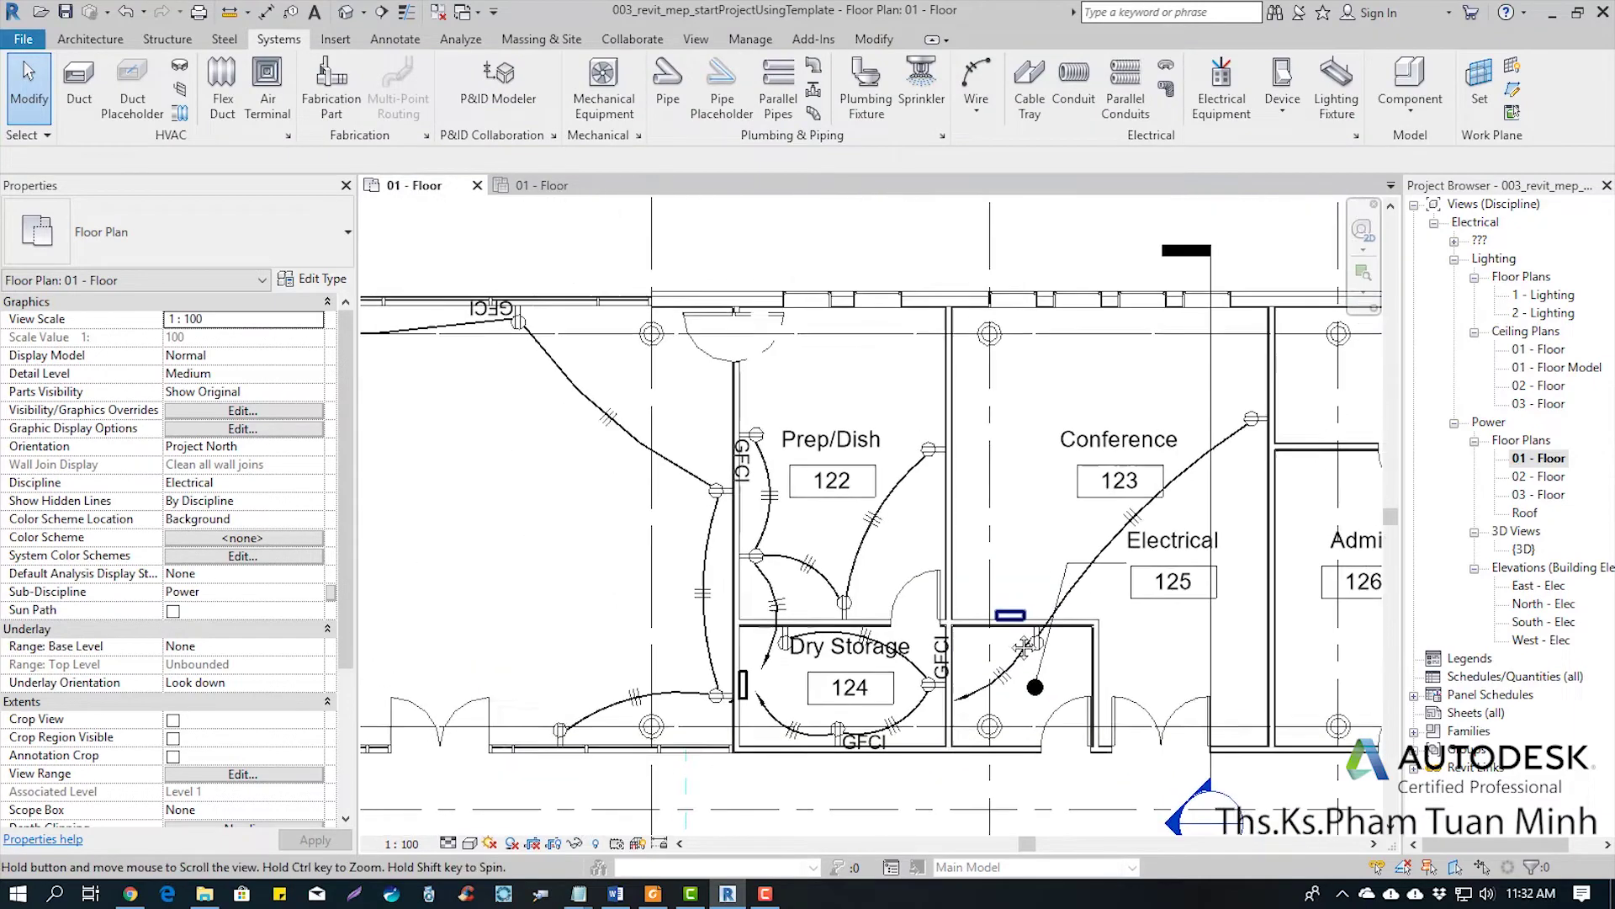
{"action": "scroll", "coordinate": [875, 404], "scroll_direction": "down", "scroll_amount": 1}
{"action": "scroll", "coordinate": [859, 252], "scroll_direction": "down", "scroll_amount": 1}
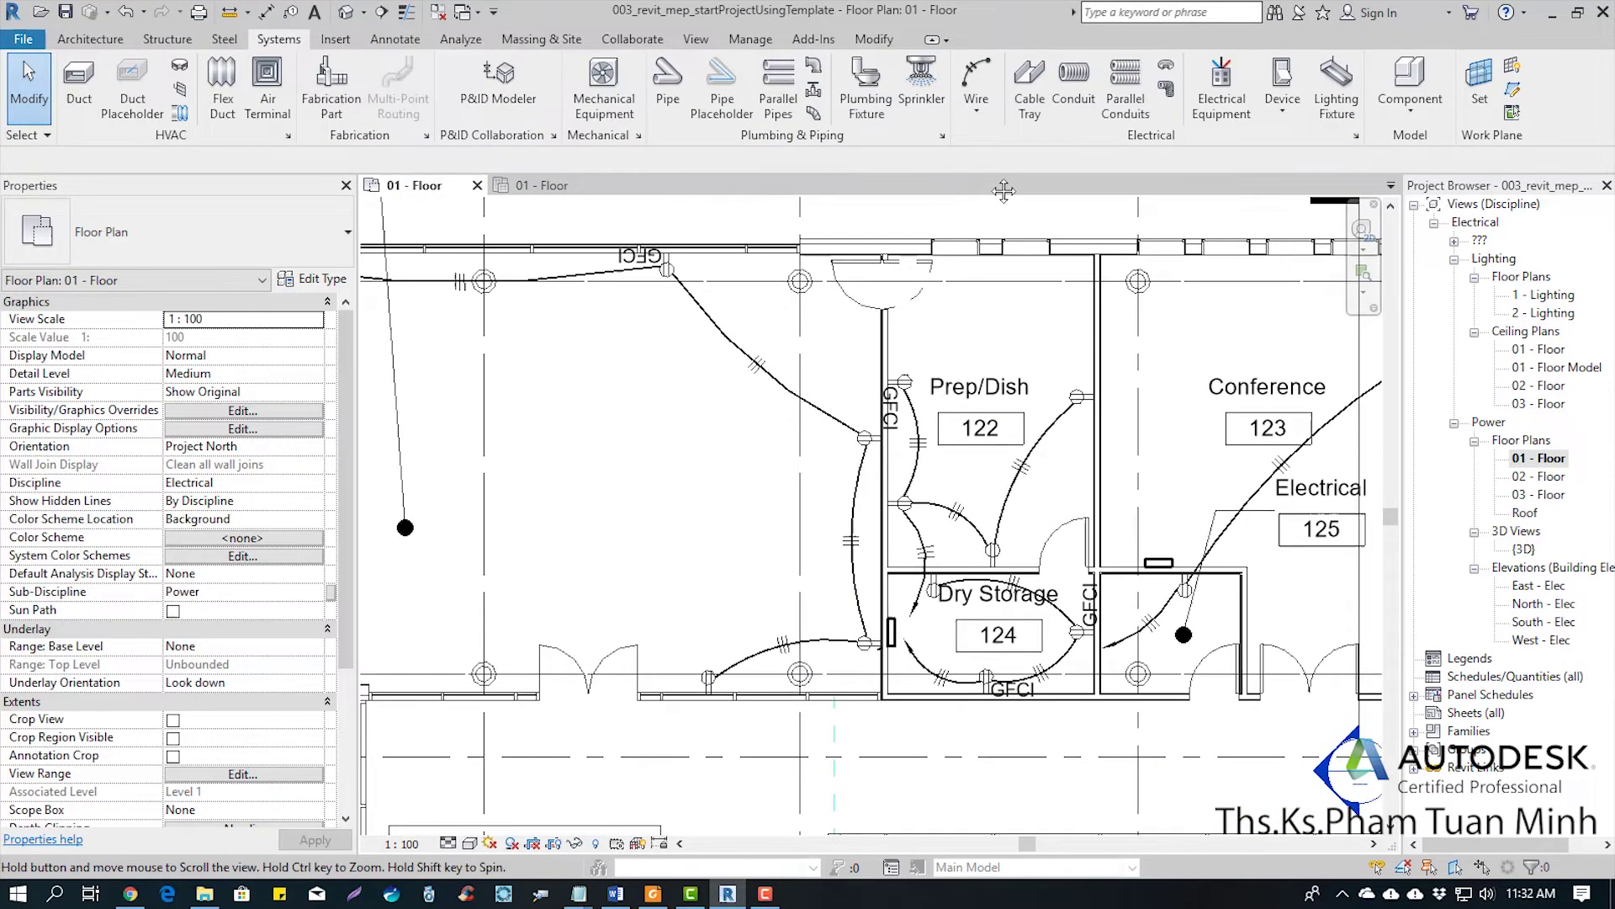
{"action": "scroll", "coordinate": [721, 514], "scroll_direction": "down", "scroll_amount": 1}
{"action": "scroll", "coordinate": [724, 509], "scroll_direction": "up", "scroll_amount": 1}
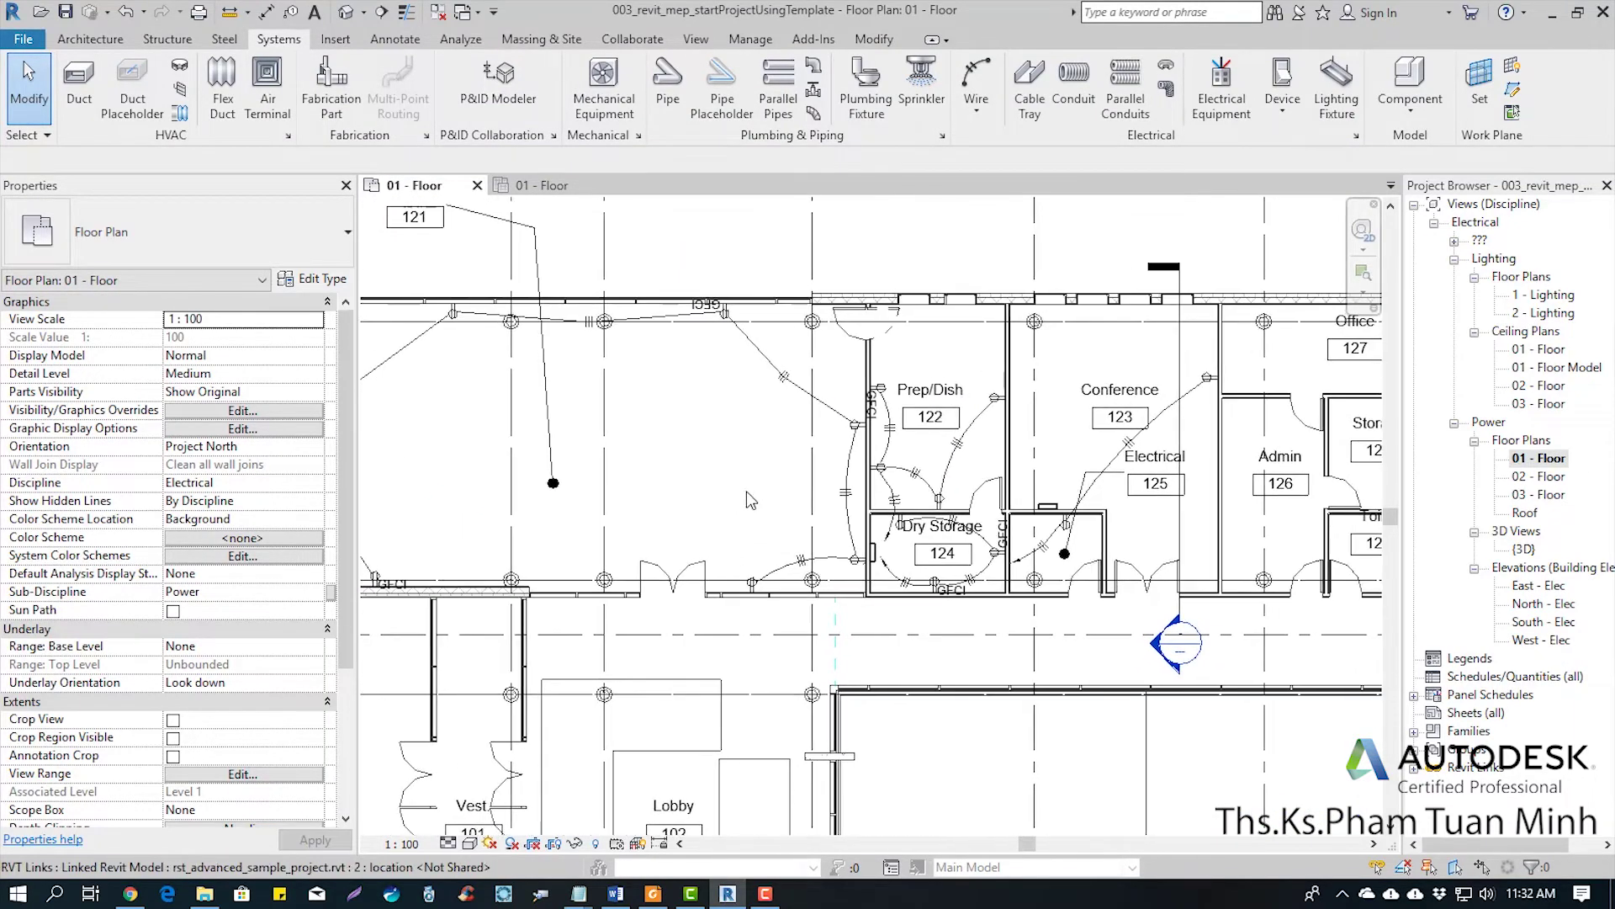
{"action": "scroll", "coordinate": [845, 496], "scroll_direction": "up", "scroll_amount": 2}
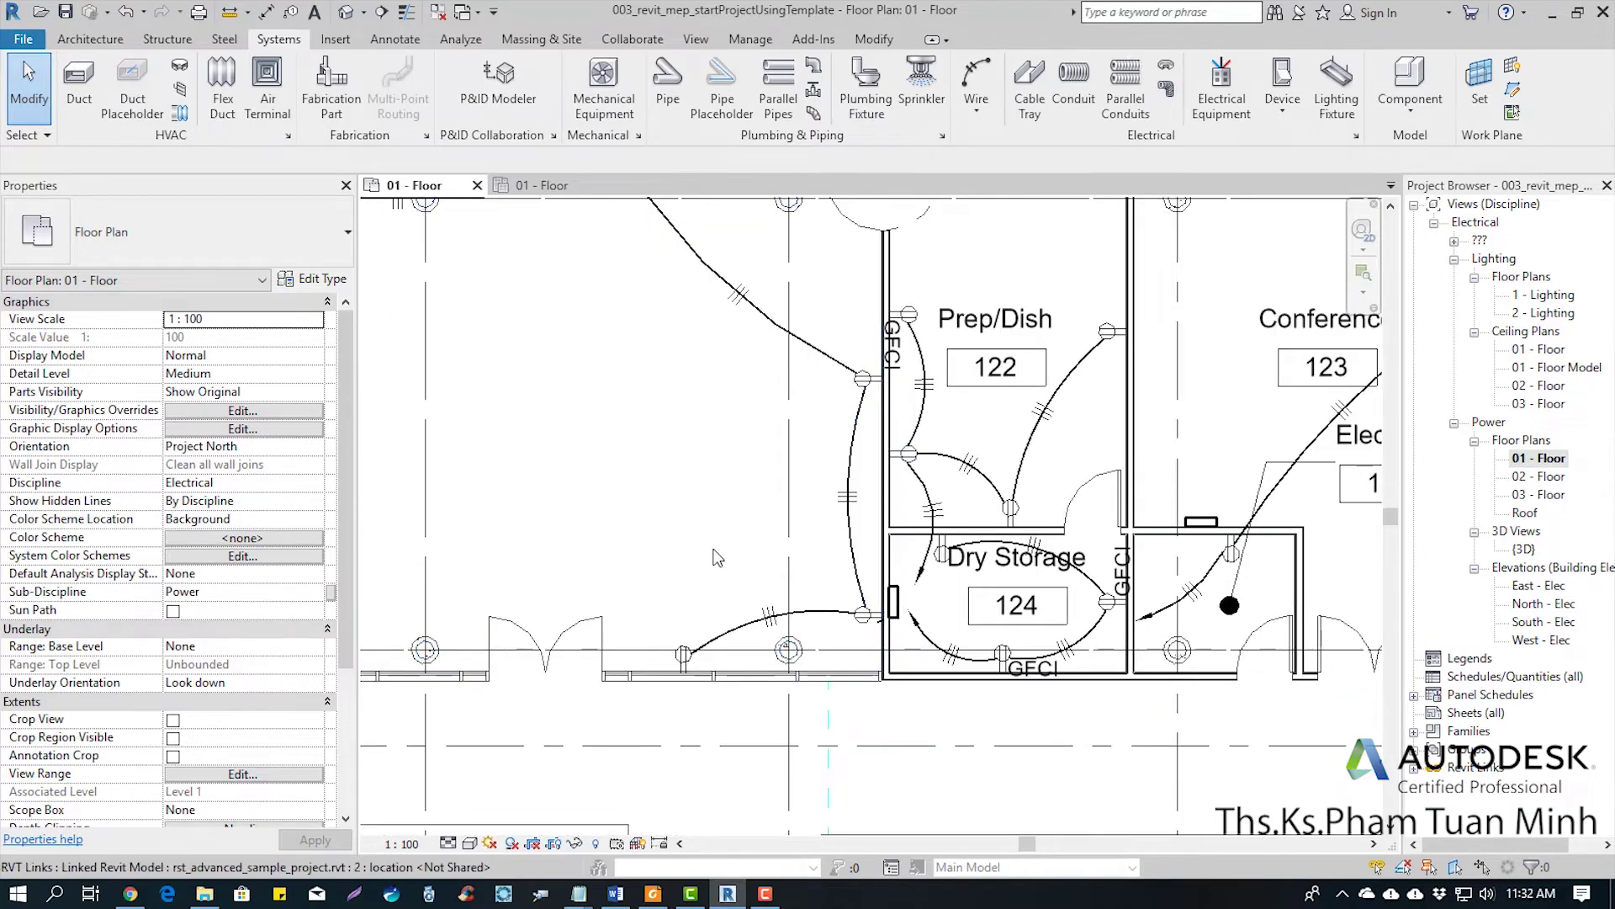
{"action": "scroll", "coordinate": [877, 455], "scroll_direction": "down", "scroll_amount": 2}
{"action": "scroll", "coordinate": [941, 613], "scroll_direction": "up", "scroll_amount": 1}
{"action": "middle_click_drag", "start_coordinate": [937, 613], "coordinate": [765, 481]}
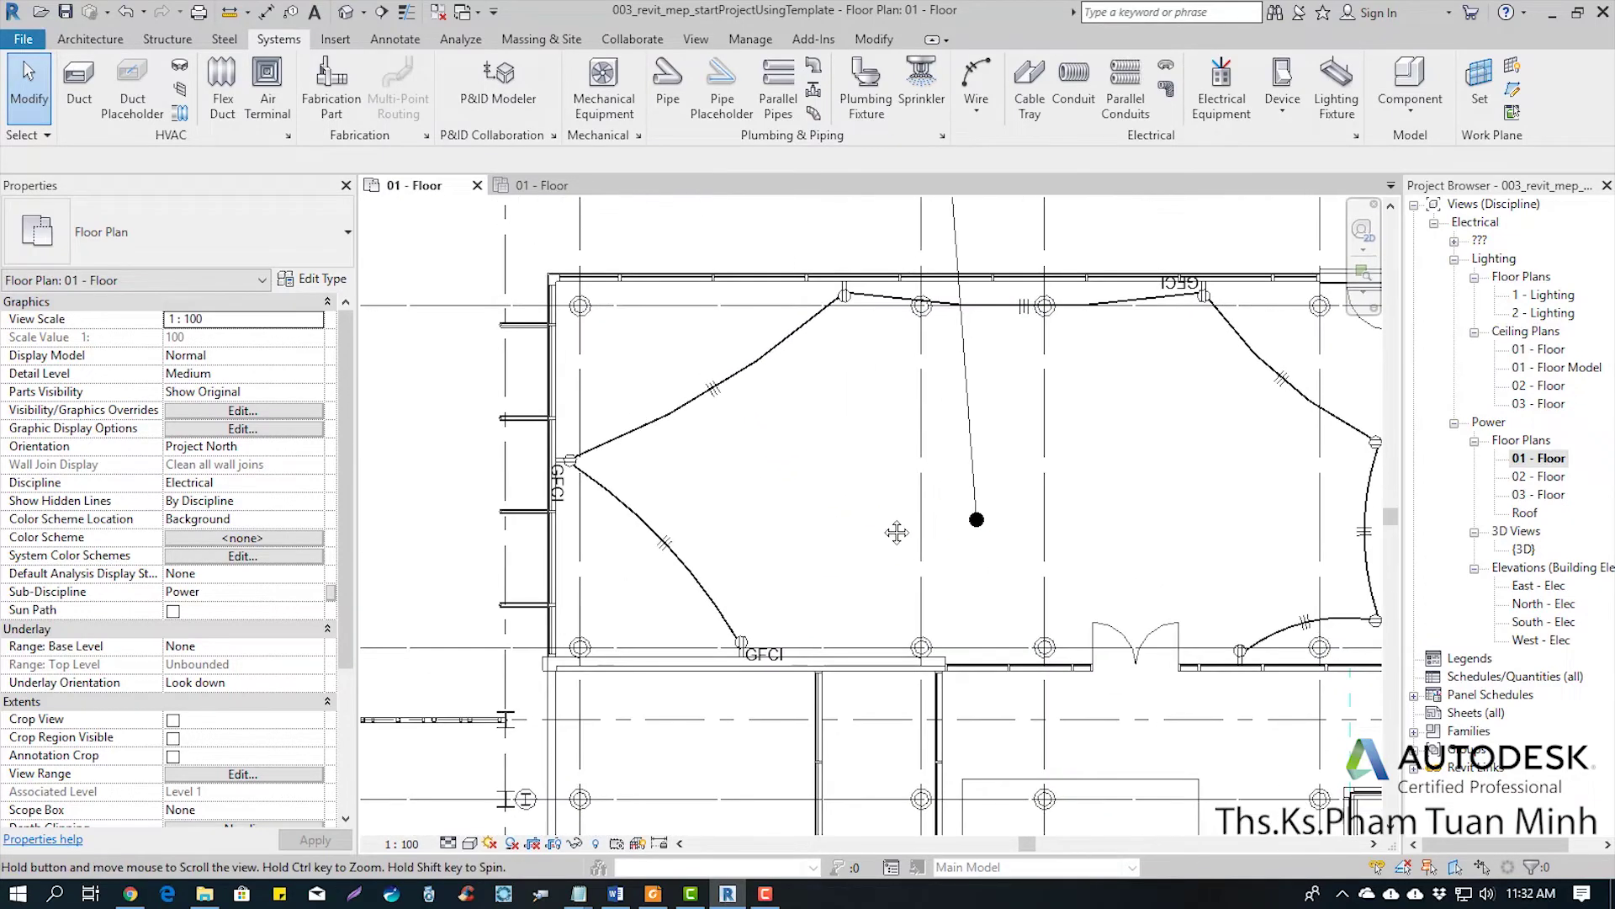
Remove one hot conductor from the upper diagonal cafeteria arc wire
{"action": "middle_click_drag", "start_coordinate": [936, 496], "coordinate": [774, 441]}
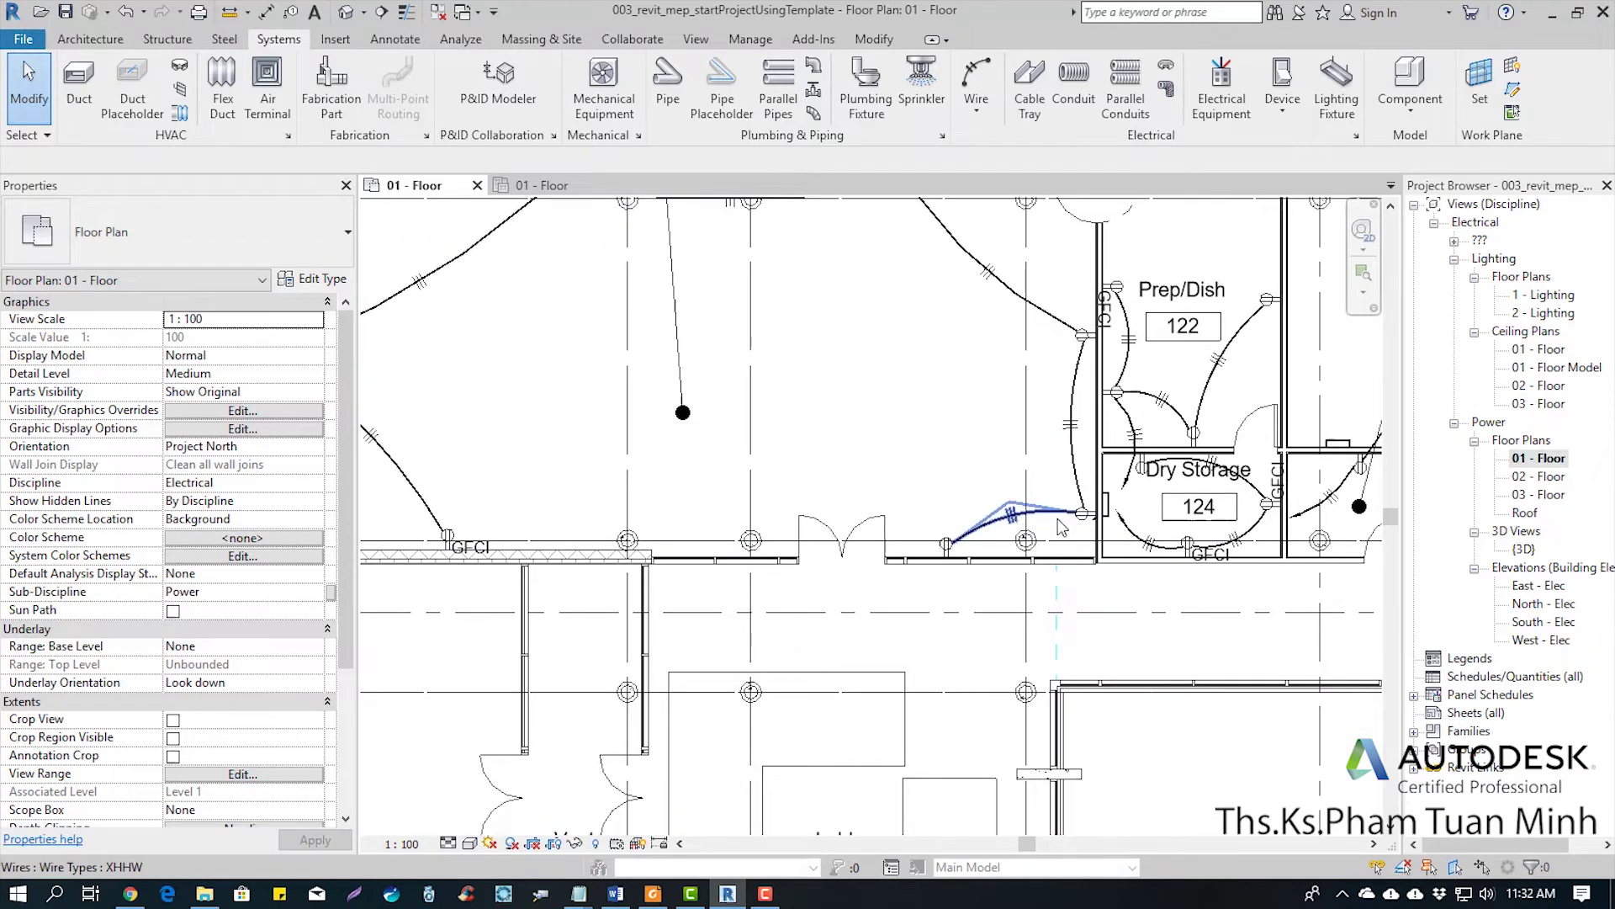
{"action": "left_click", "coordinate": [1060, 520]}
{"action": "left_click", "coordinate": [1074, 463]}
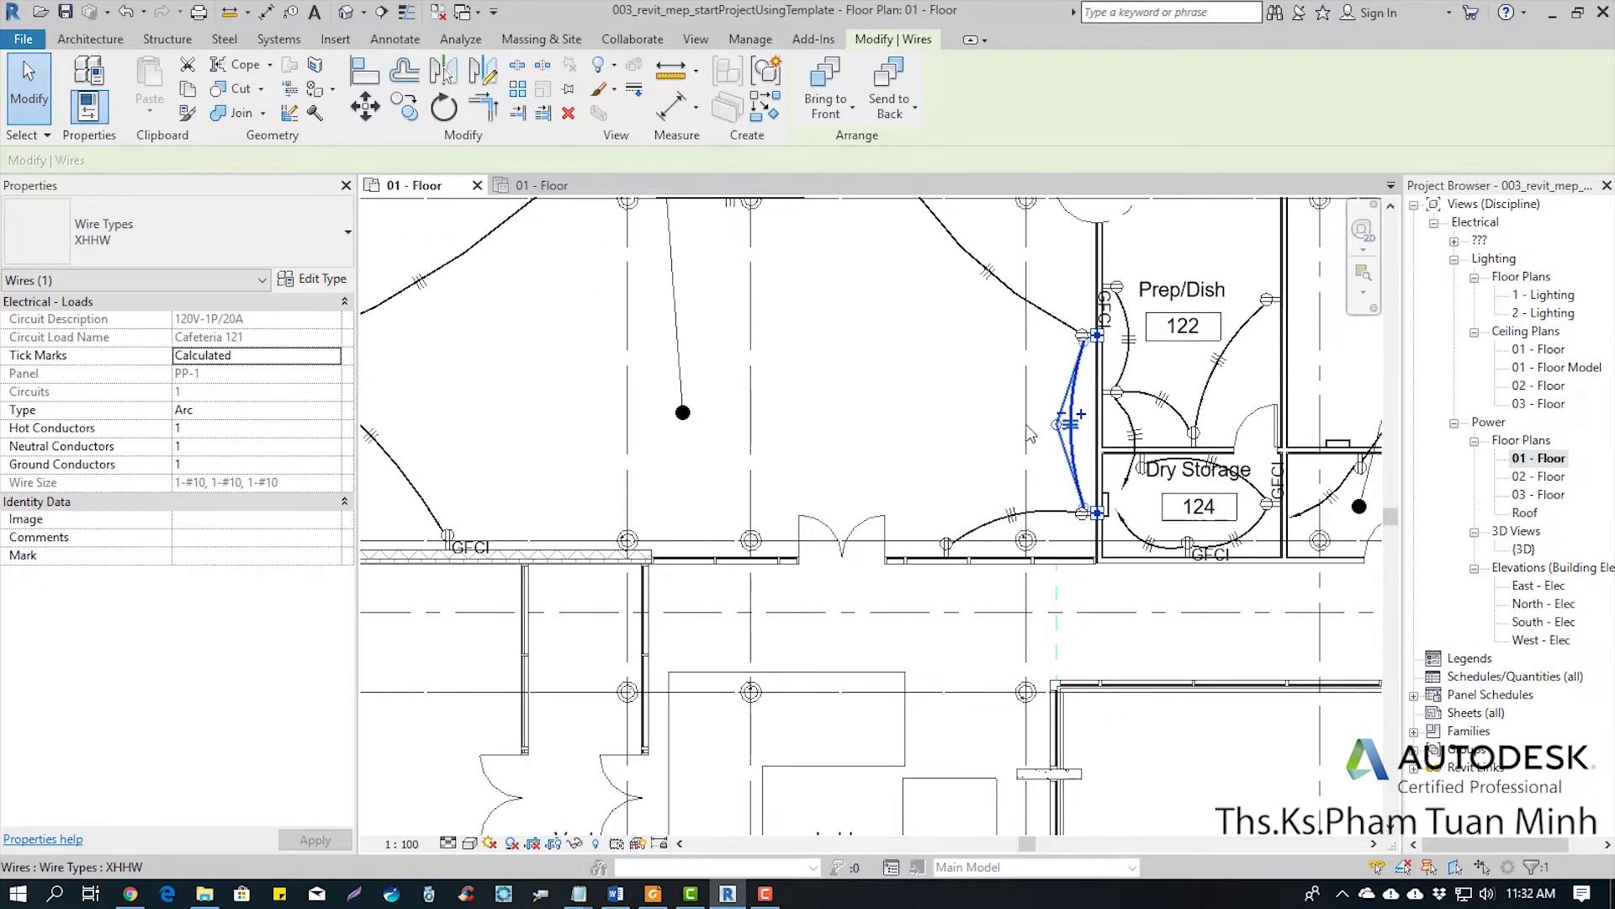
{"action": "middle_click_drag", "start_coordinate": [972, 389], "coordinate": [681, 507]}
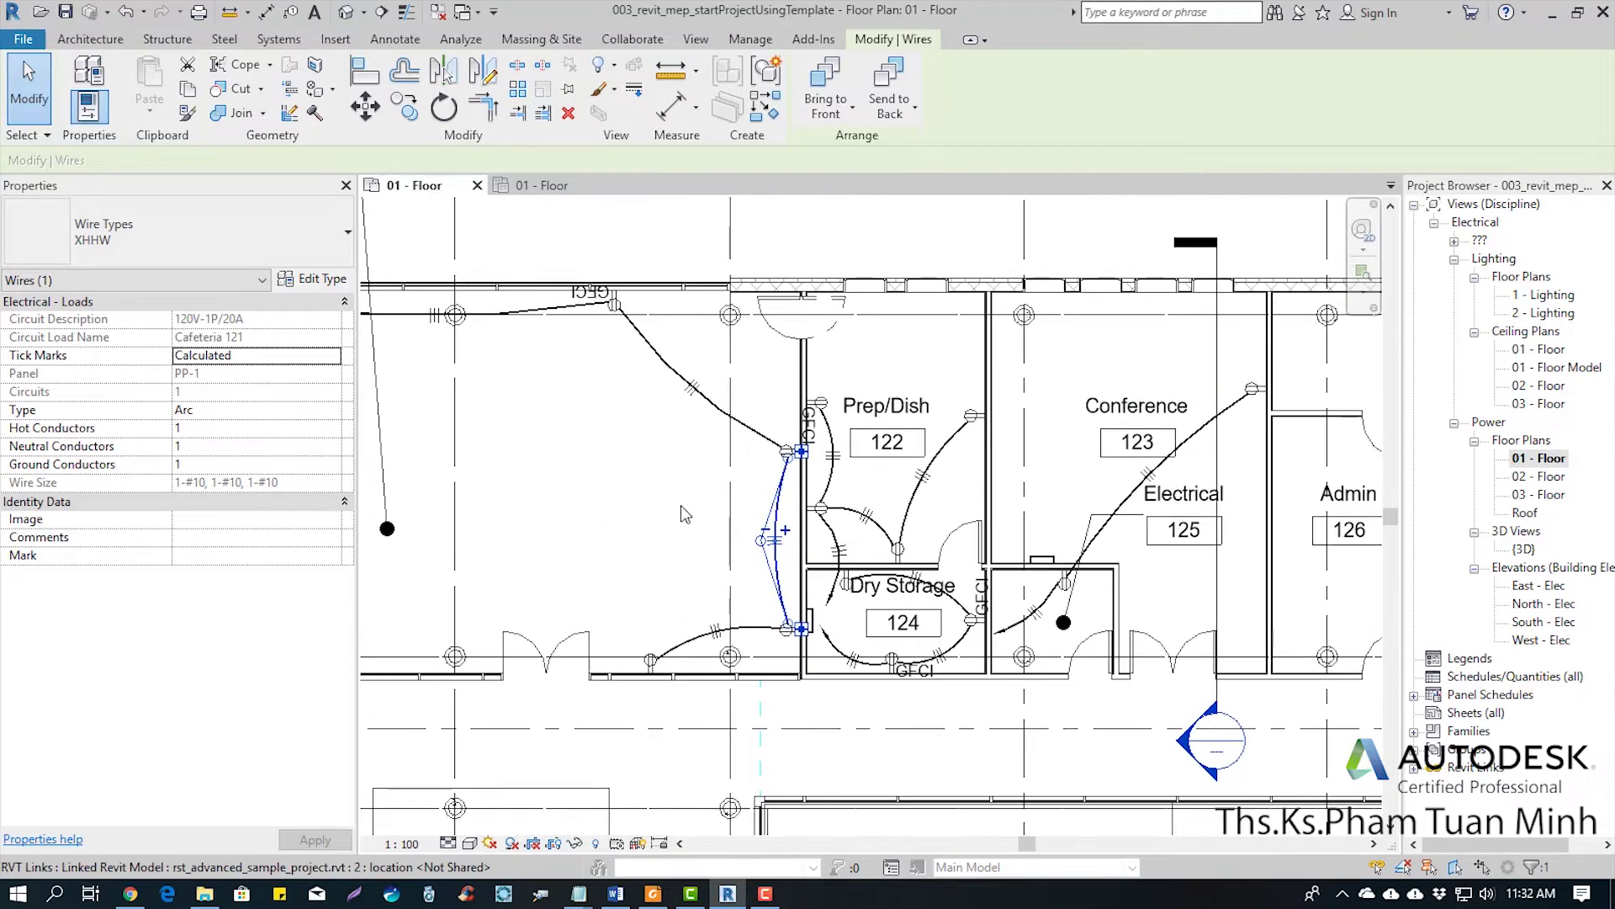
{"action": "scroll", "coordinate": [673, 303], "scroll_direction": "up", "scroll_amount": 1}
{"action": "scroll", "coordinate": [723, 362], "scroll_direction": "up", "scroll_amount": 1}
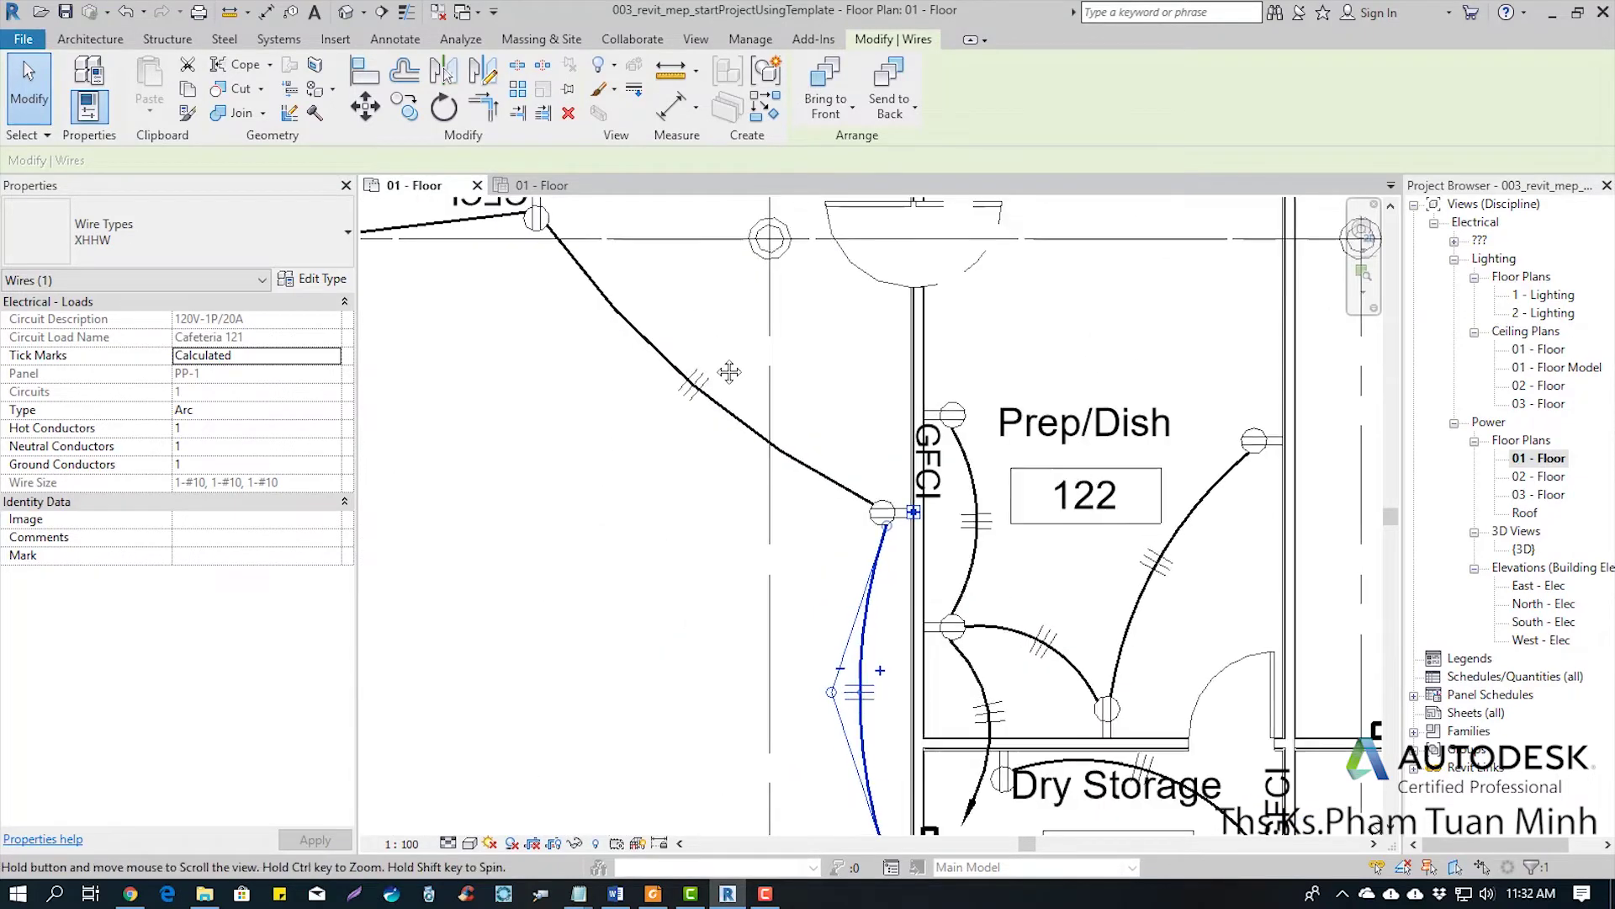
{"action": "scroll", "coordinate": [757, 454], "scroll_direction": "up", "scroll_amount": 1}
{"action": "left_click", "coordinate": [764, 480]}
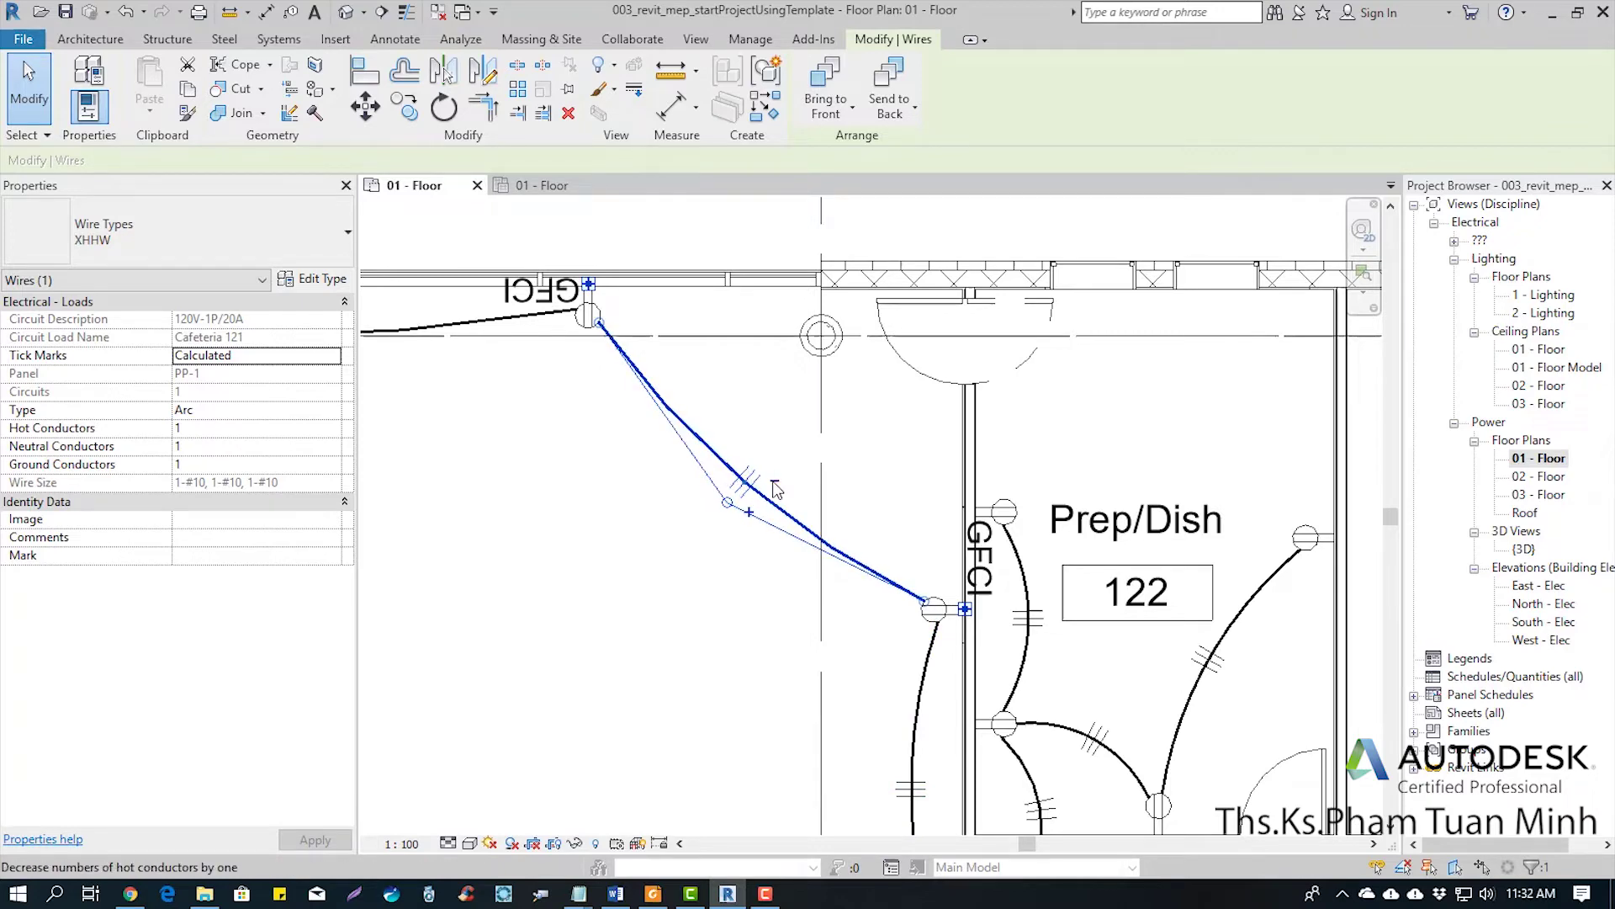
{"action": "scroll", "coordinate": [764, 480], "scroll_direction": "up", "scroll_amount": 1}
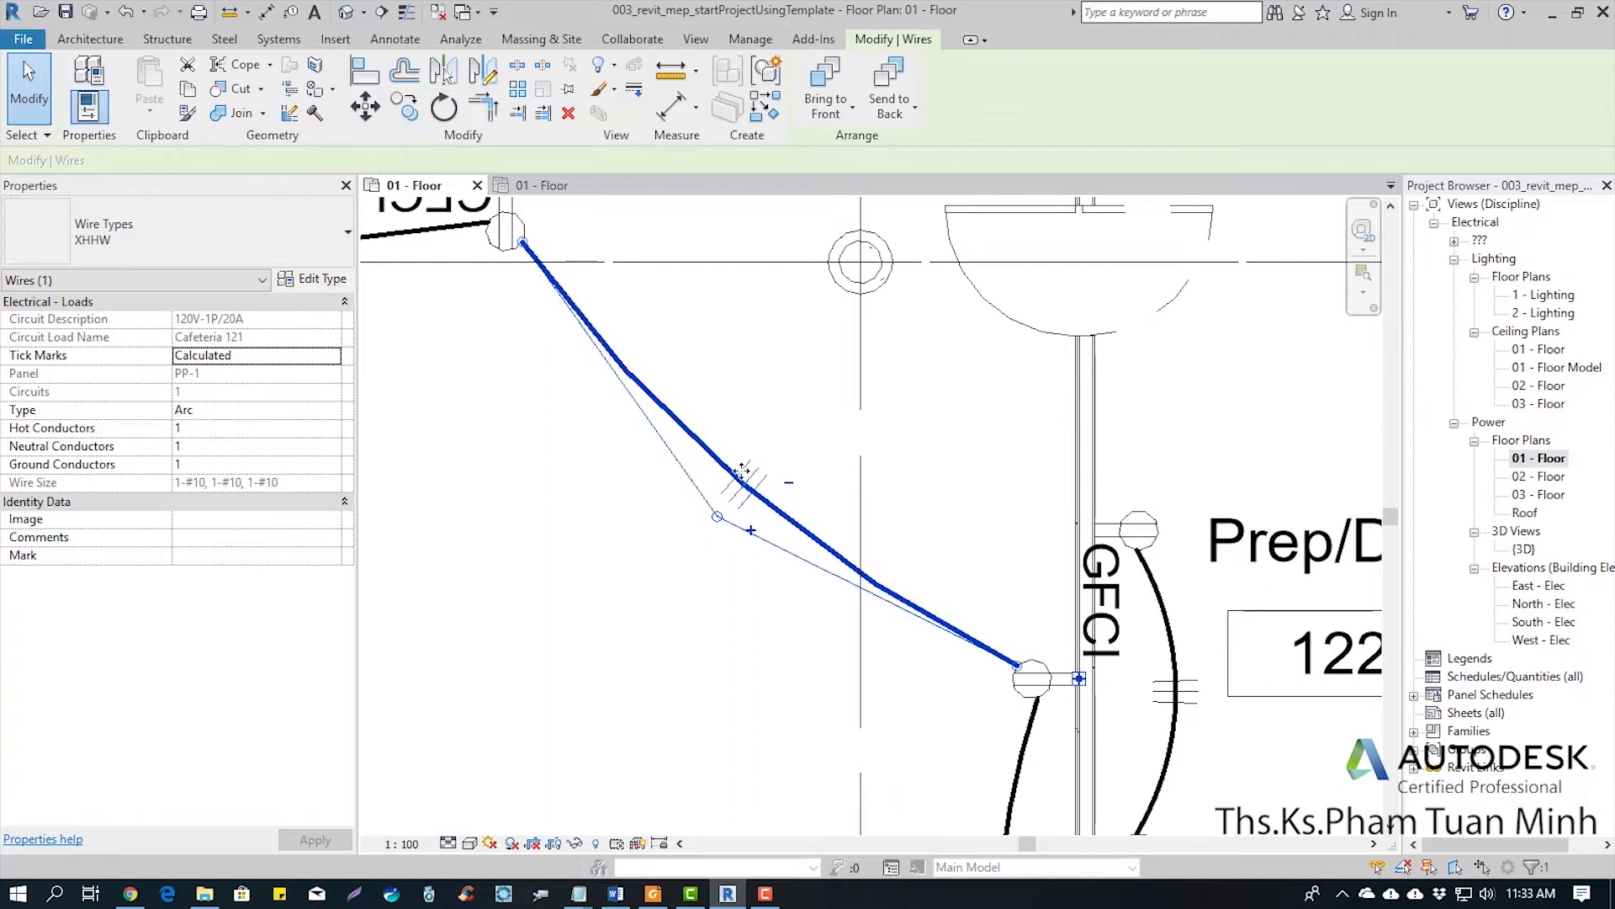
{"action": "left_click", "coordinate": [791, 487]}
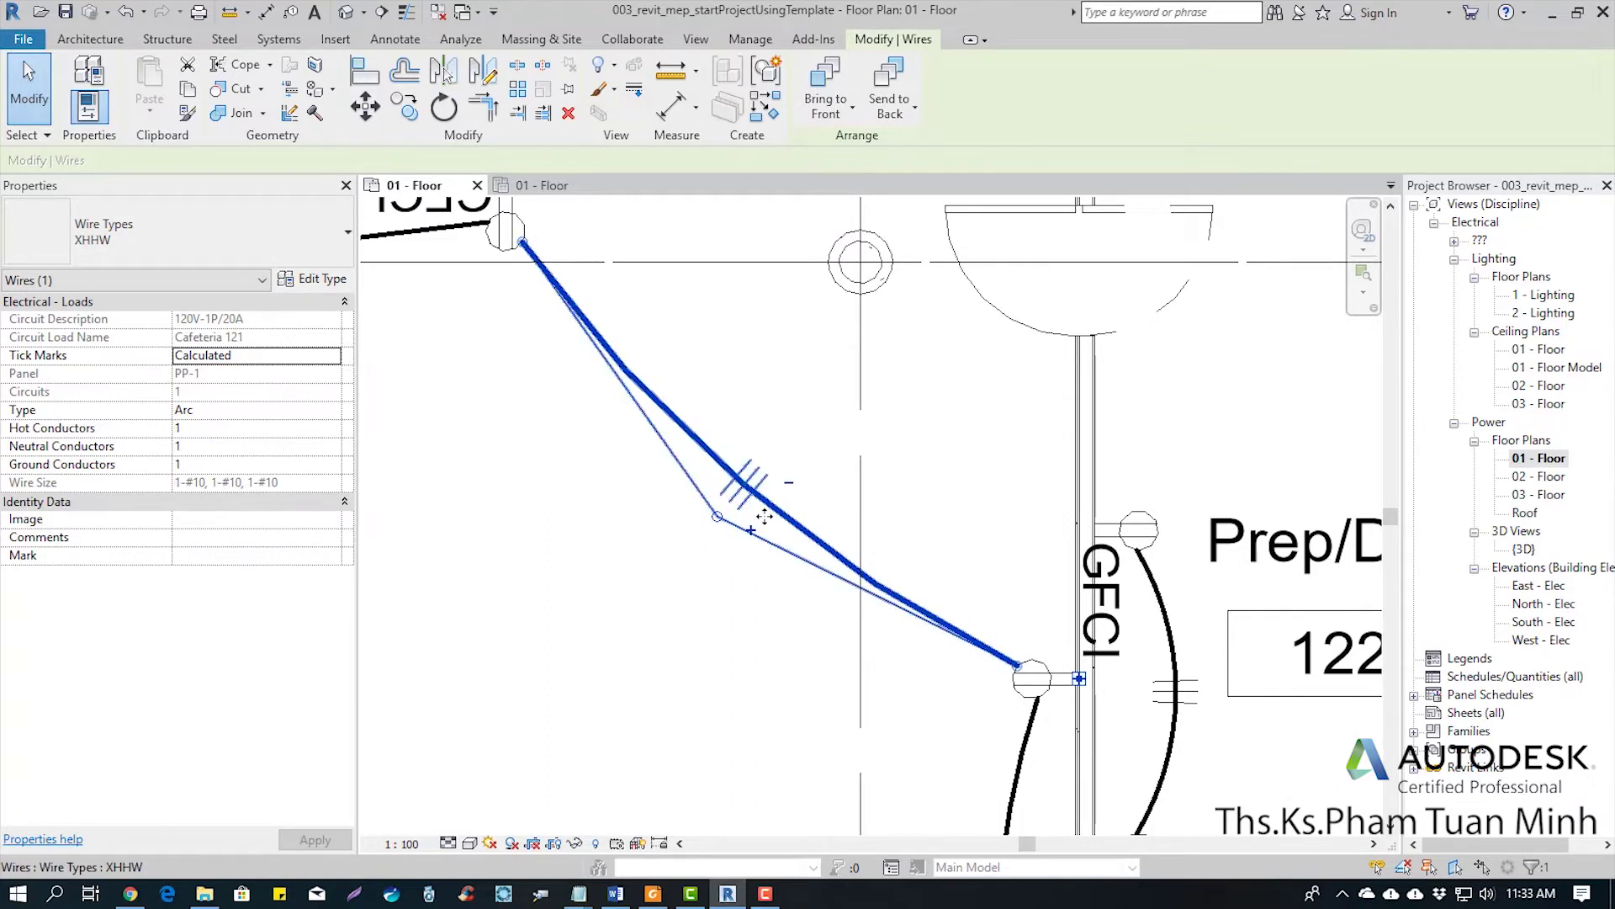
{"action": "left_click", "coordinate": [859, 379]}
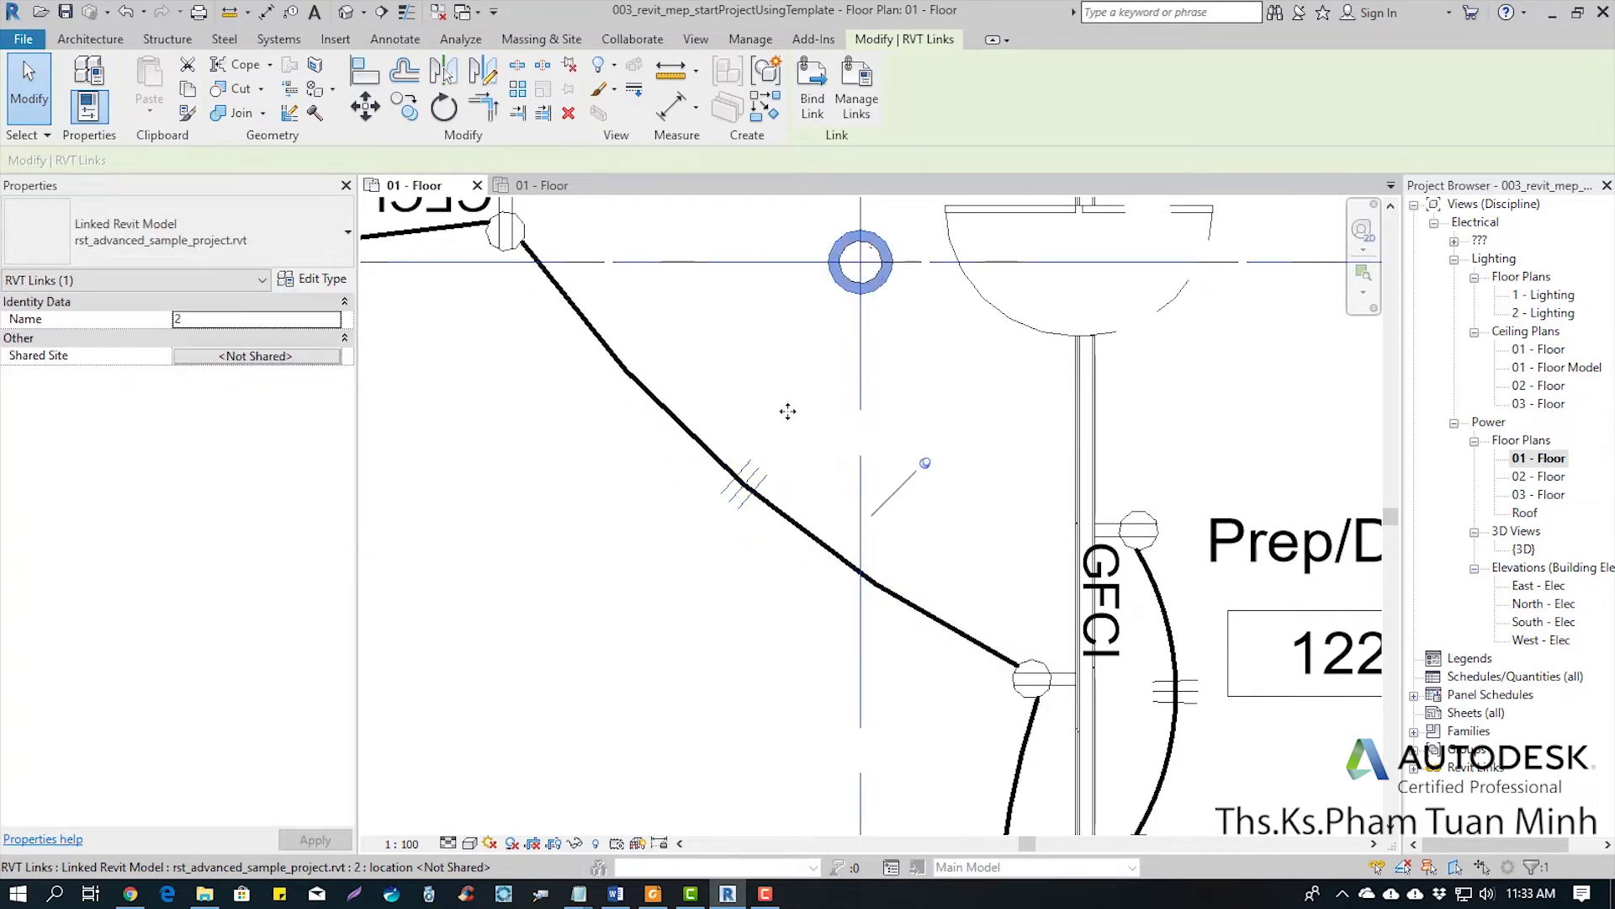
Zoom out, clear the selection and frame the Prep/Dish room
{"action": "scroll", "coordinate": [786, 396], "scroll_direction": "down", "scroll_amount": 2}
{"action": "scroll", "coordinate": [782, 395], "scroll_direction": "down", "scroll_amount": 2}
{"action": "scroll", "coordinate": [774, 479], "scroll_direction": "down", "scroll_amount": 2}
{"action": "left_click", "coordinate": [872, 344]}
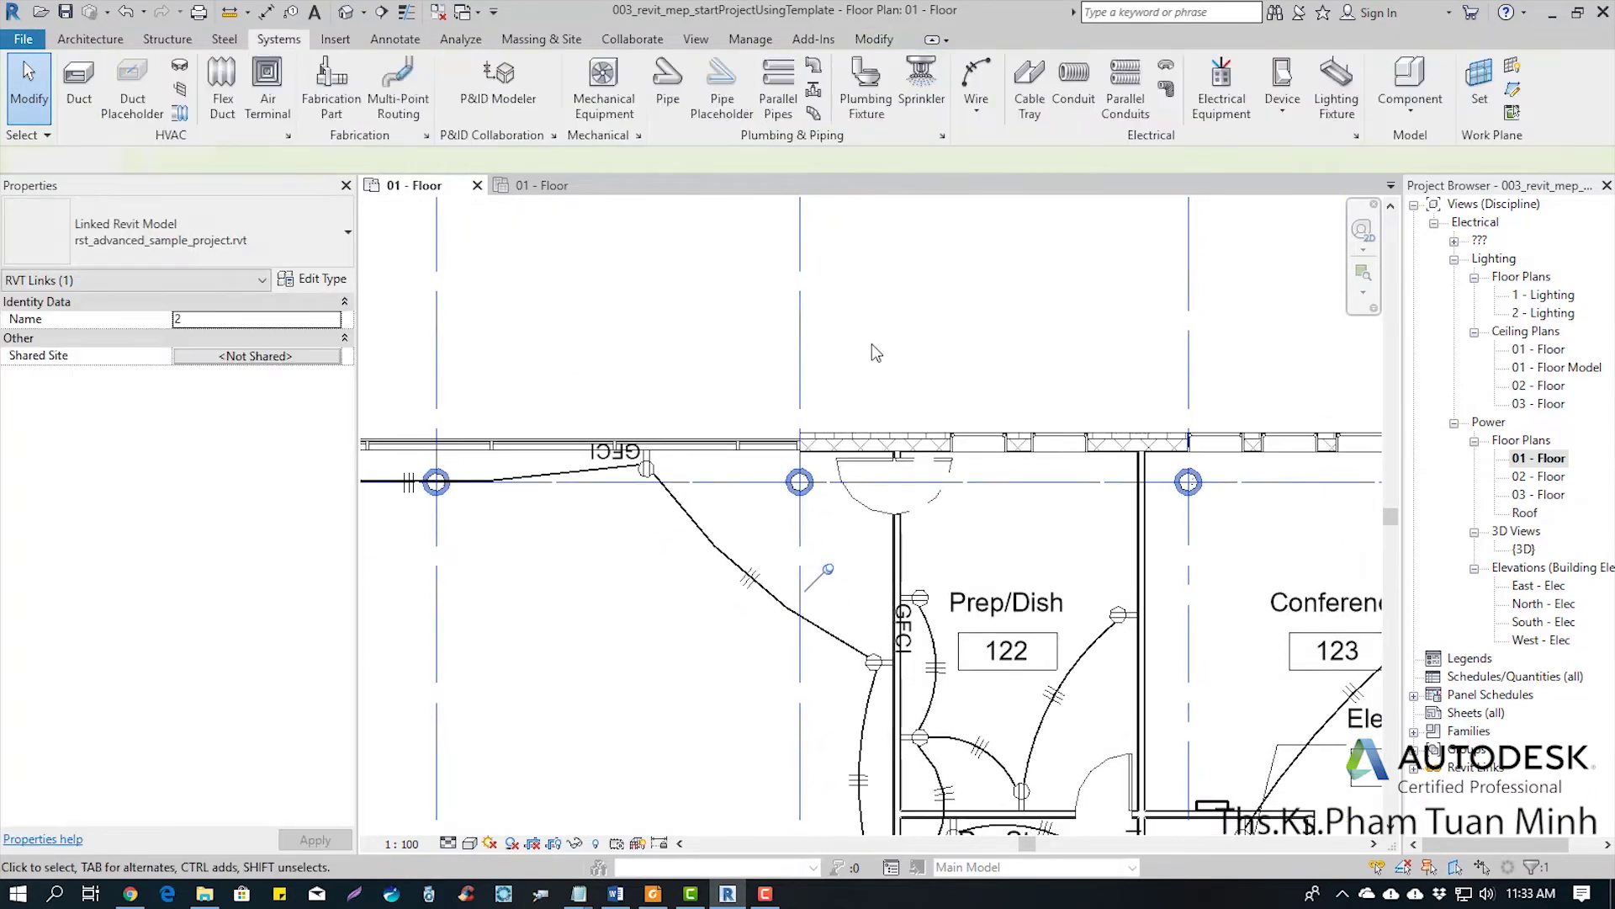
{"action": "scroll", "coordinate": [871, 343], "scroll_direction": "down", "scroll_amount": 3}
{"action": "scroll", "coordinate": [804, 496], "scroll_direction": "up", "scroll_amount": 4}
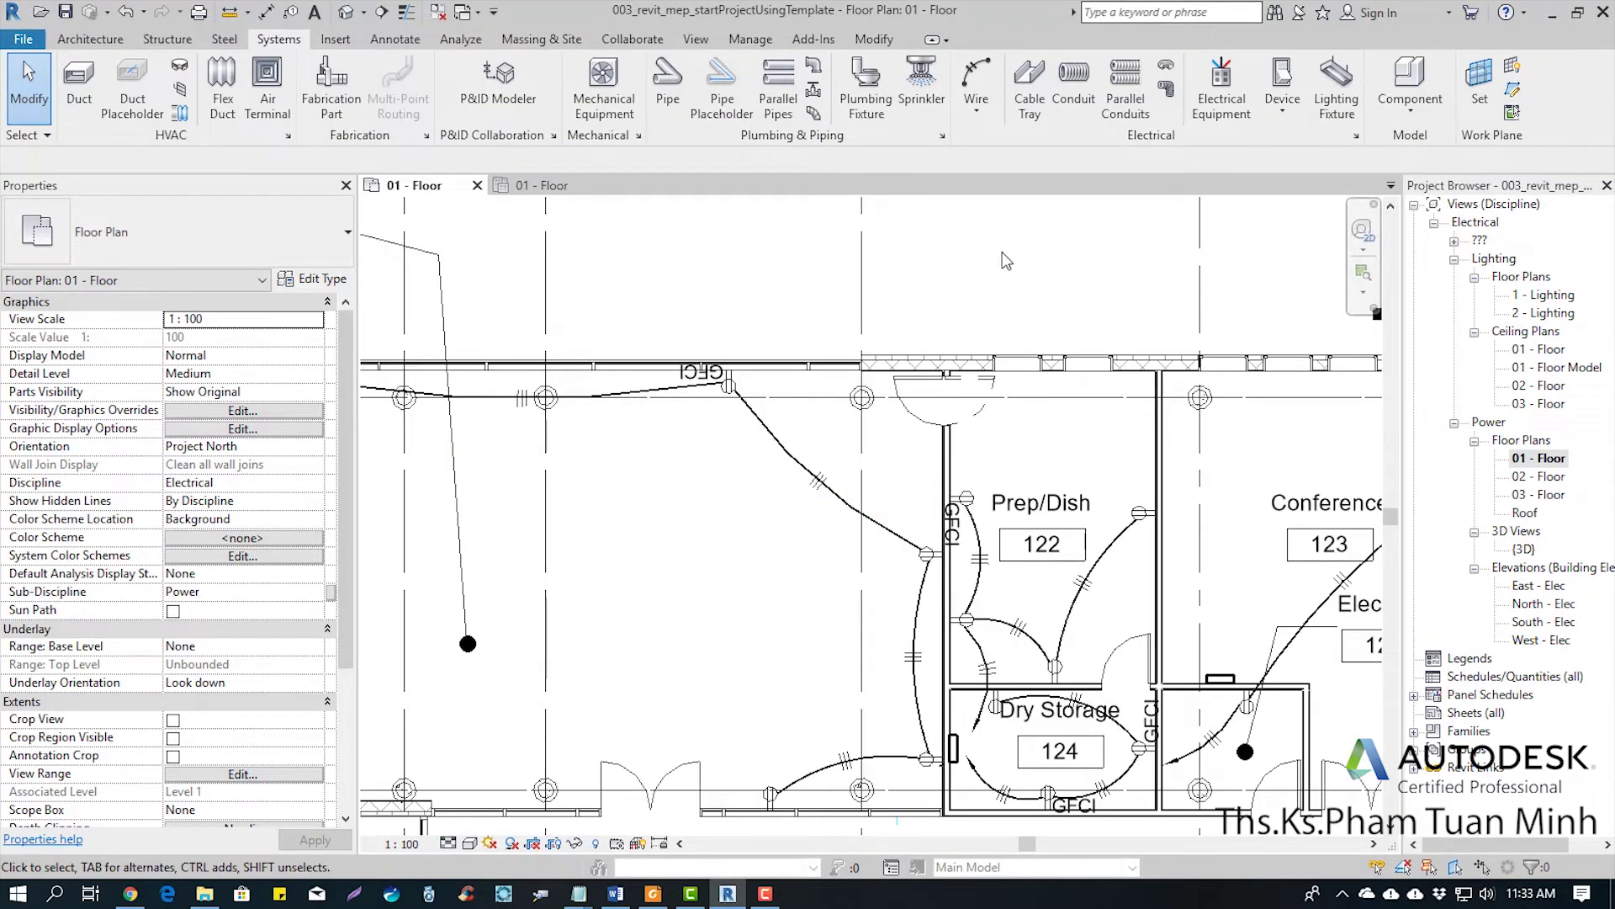
{"action": "middle_click_drag", "start_coordinate": [932, 270], "coordinate": [944, 284]}
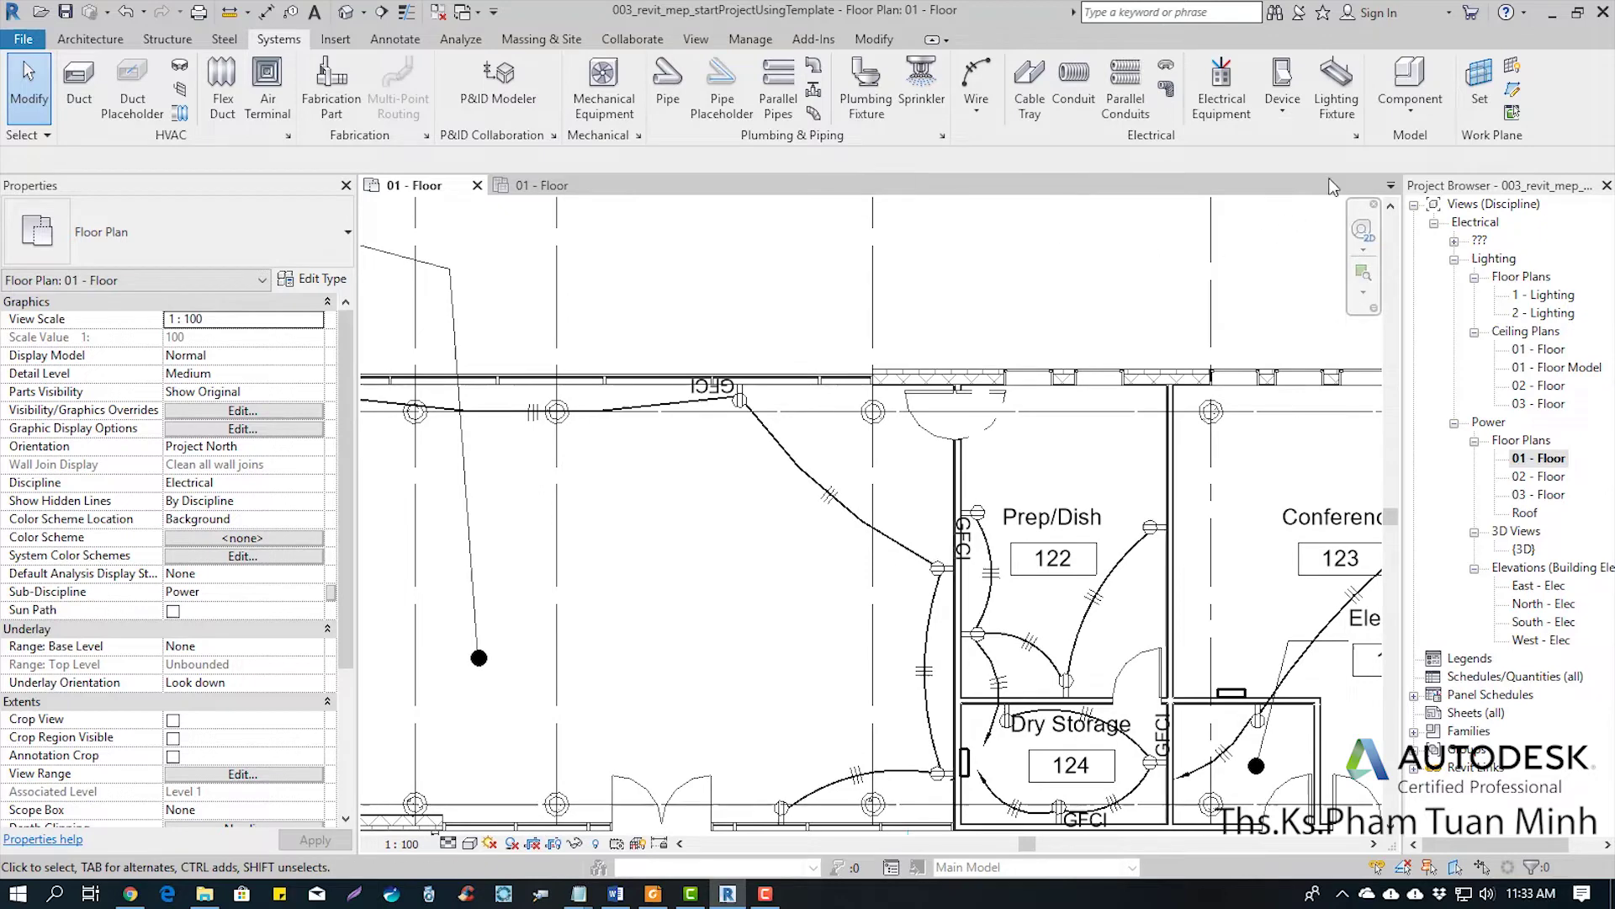
Set Show Tick Marks to Never in Electrical Settings > Wiring
{"action": "left_click", "coordinate": [1358, 137]}
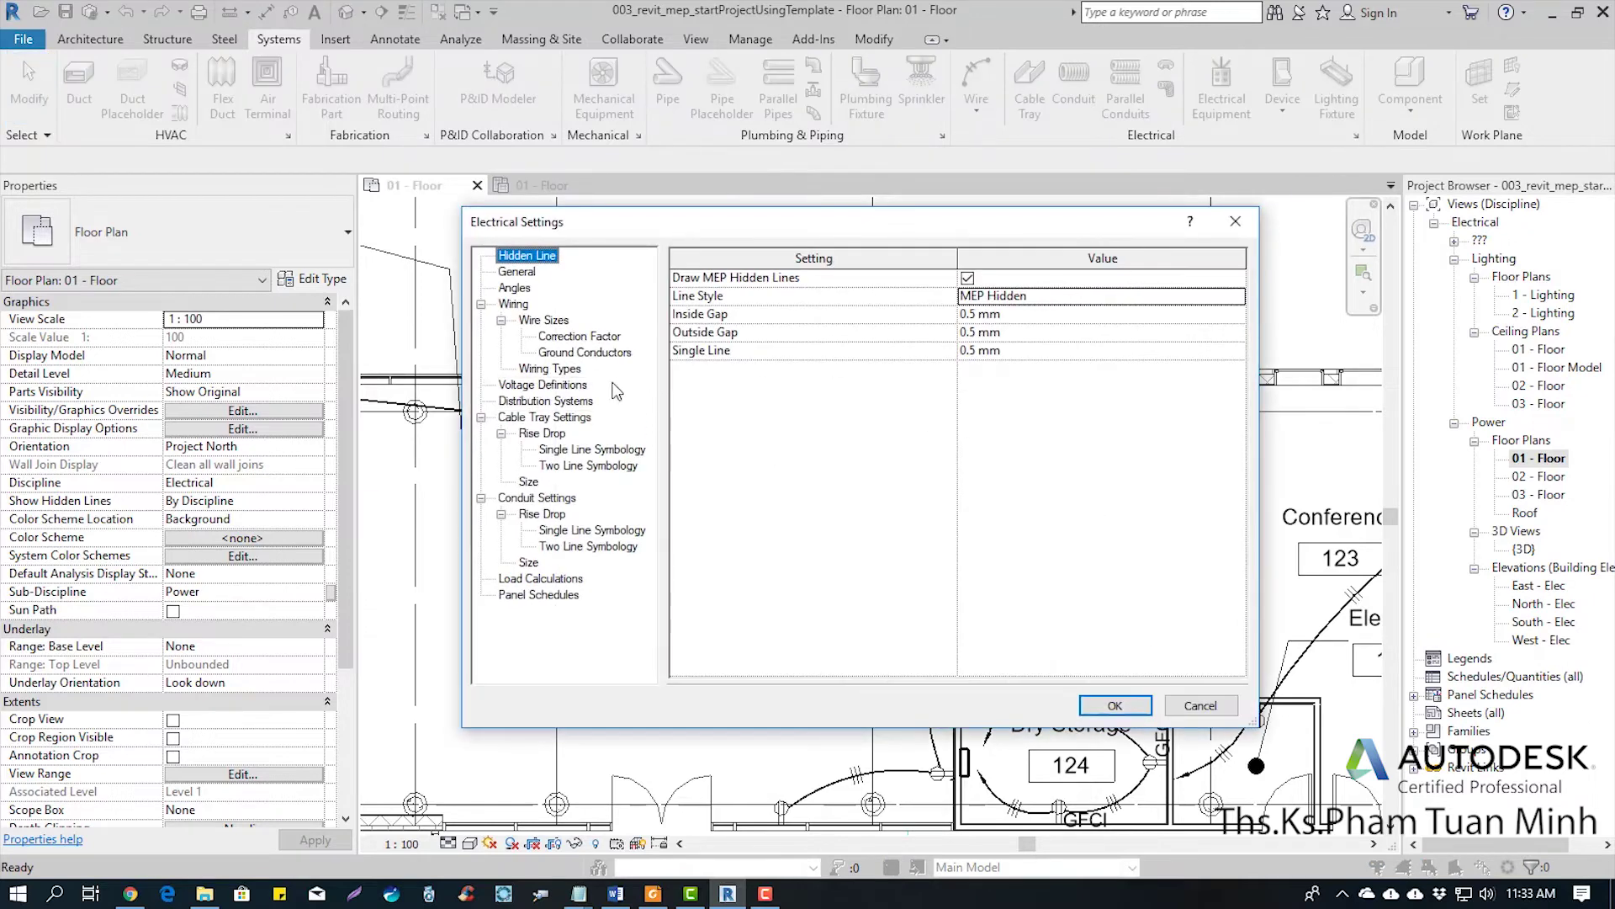
{"action": "left_click", "coordinate": [516, 304]}
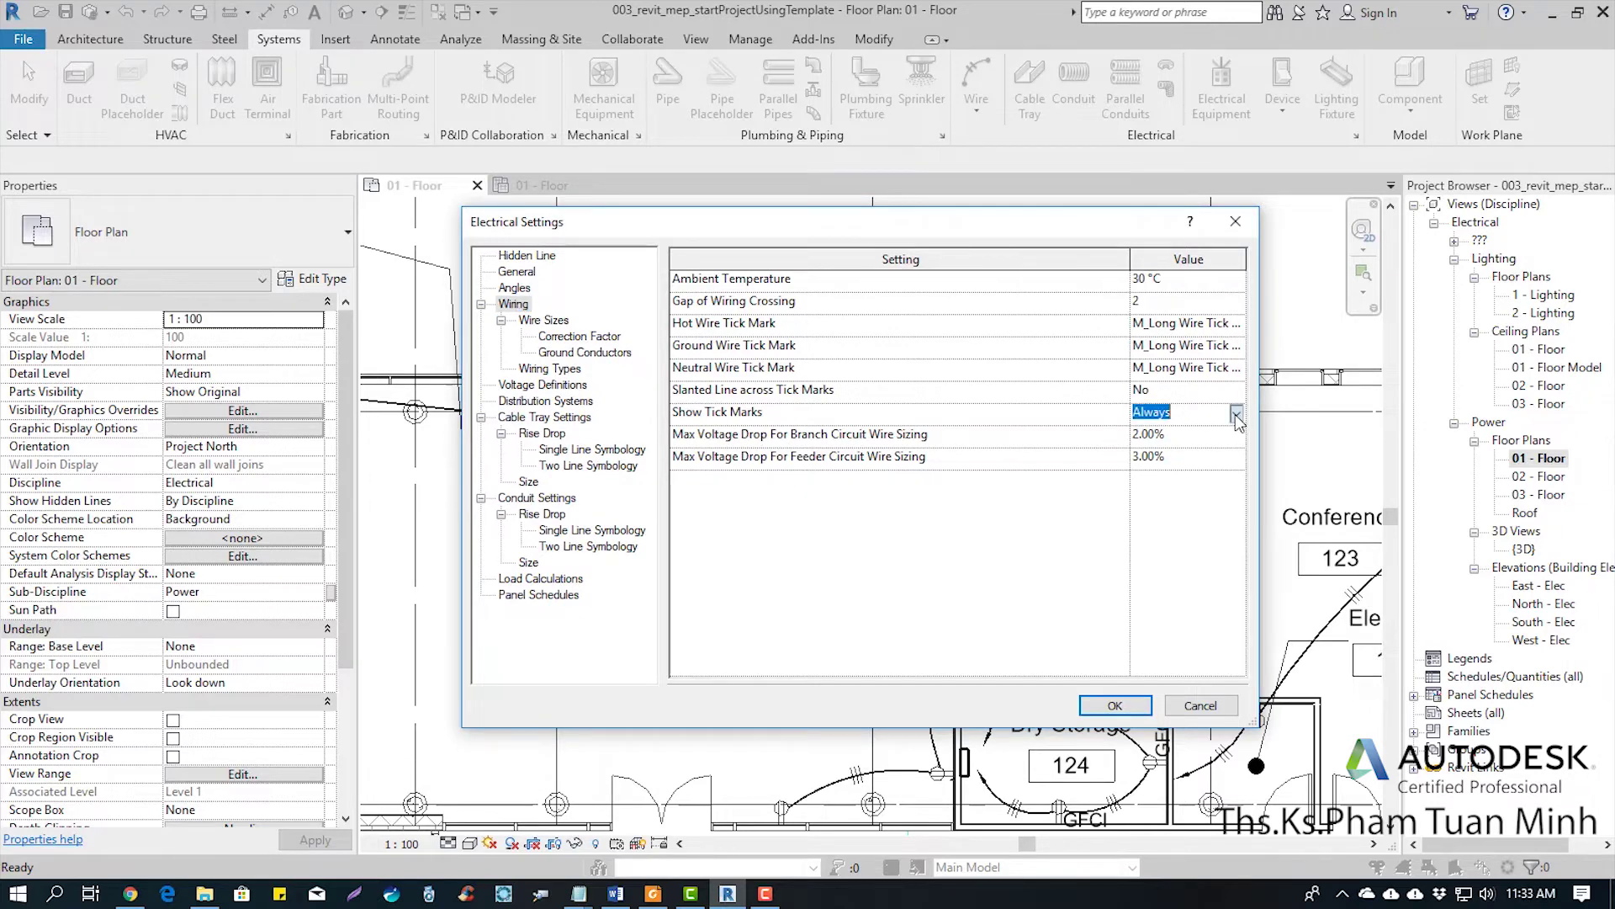
{"action": "left_click", "coordinate": [1235, 414]}
{"action": "left_click", "coordinate": [1160, 451]}
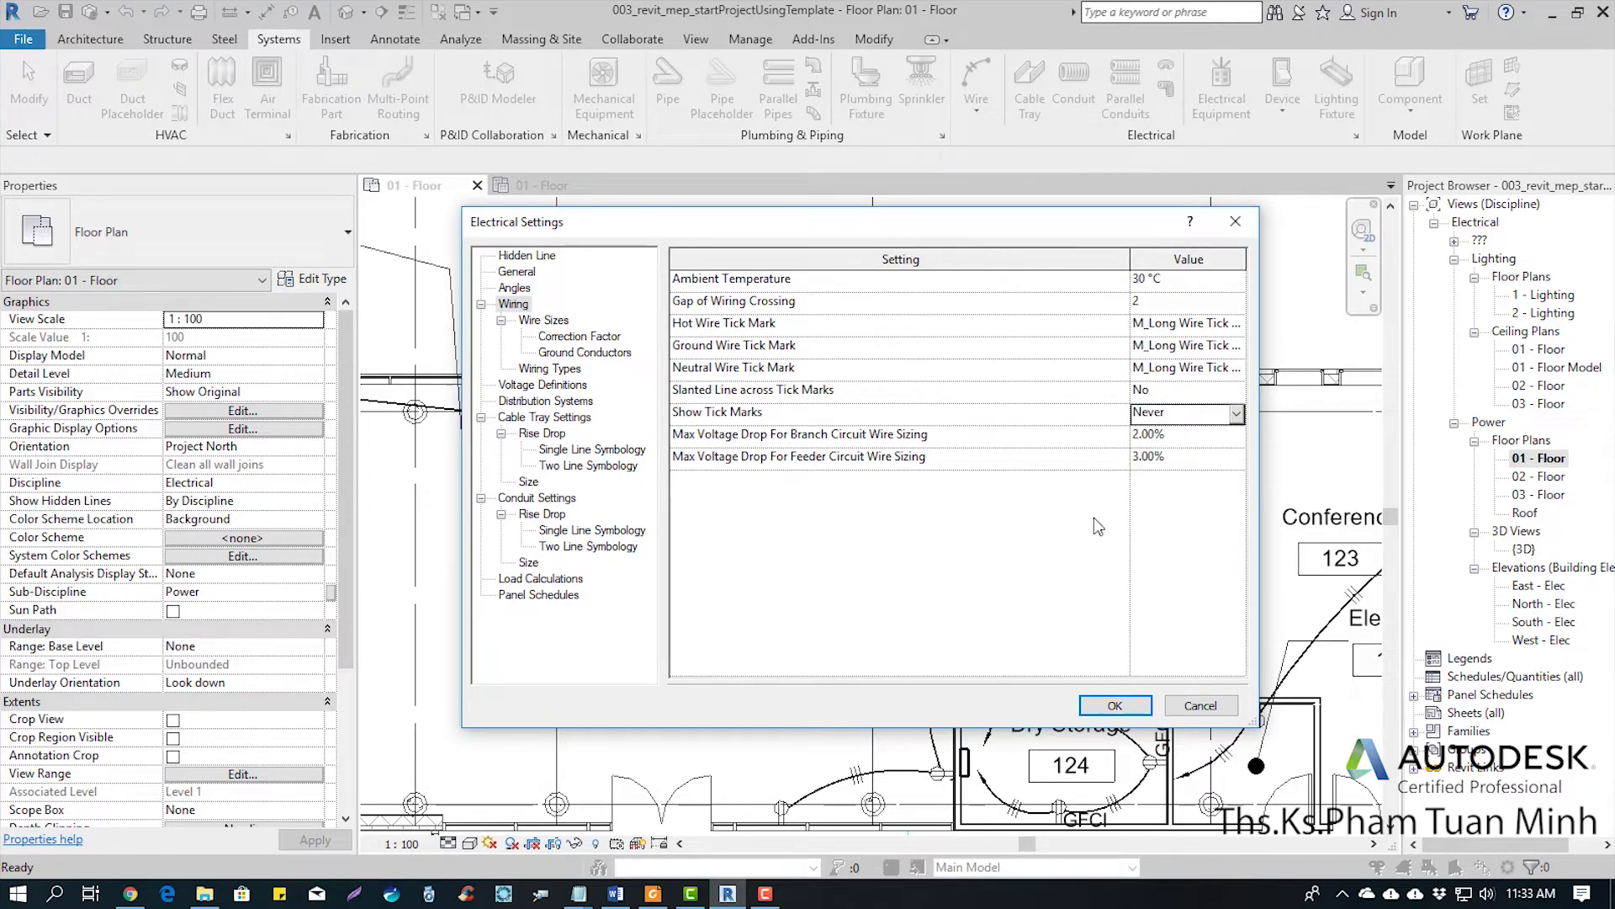
{"action": "left_click", "coordinate": [1113, 704]}
{"action": "mouse_move", "coordinate": [857, 377]}
{"action": "middle_mouse_down"}
{"action": "mouse_move", "coordinate": [810, 419]}
{"action": "mouse_move", "coordinate": [950, 275]}
{"action": "middle_mouse_up"}
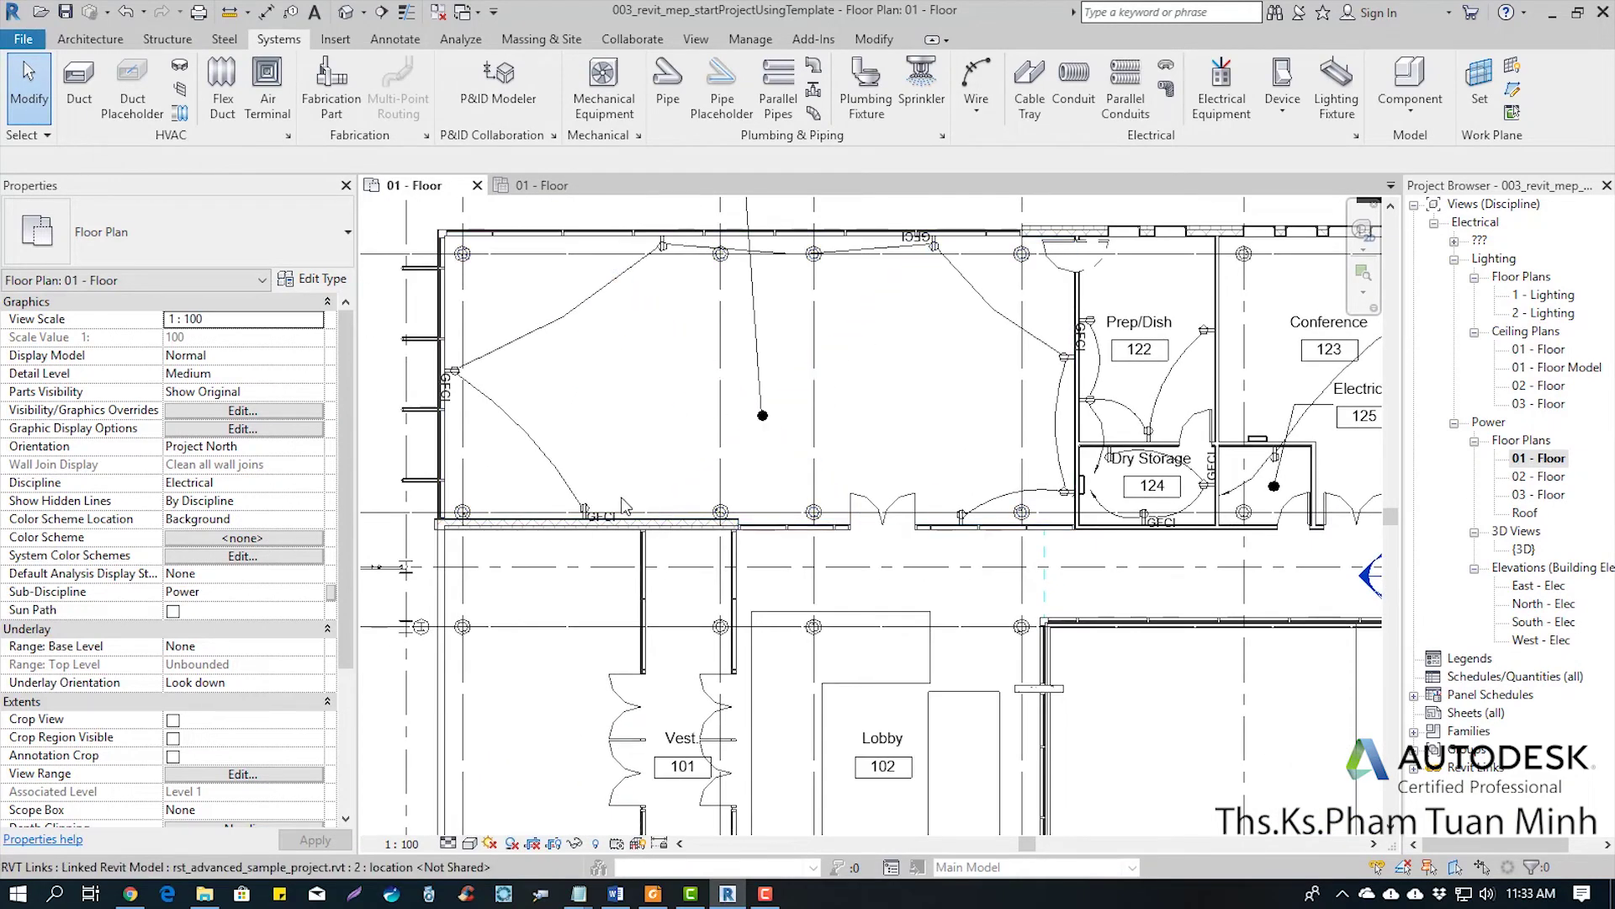
Switch to the 01 - Floor reflected ceiling plan and center the Cafeteria ceiling
{"action": "scroll", "coordinate": [846, 427], "scroll_direction": "down", "scroll_amount": 1}
{"action": "scroll", "coordinate": [846, 427], "scroll_direction": "down", "scroll_amount": 2}
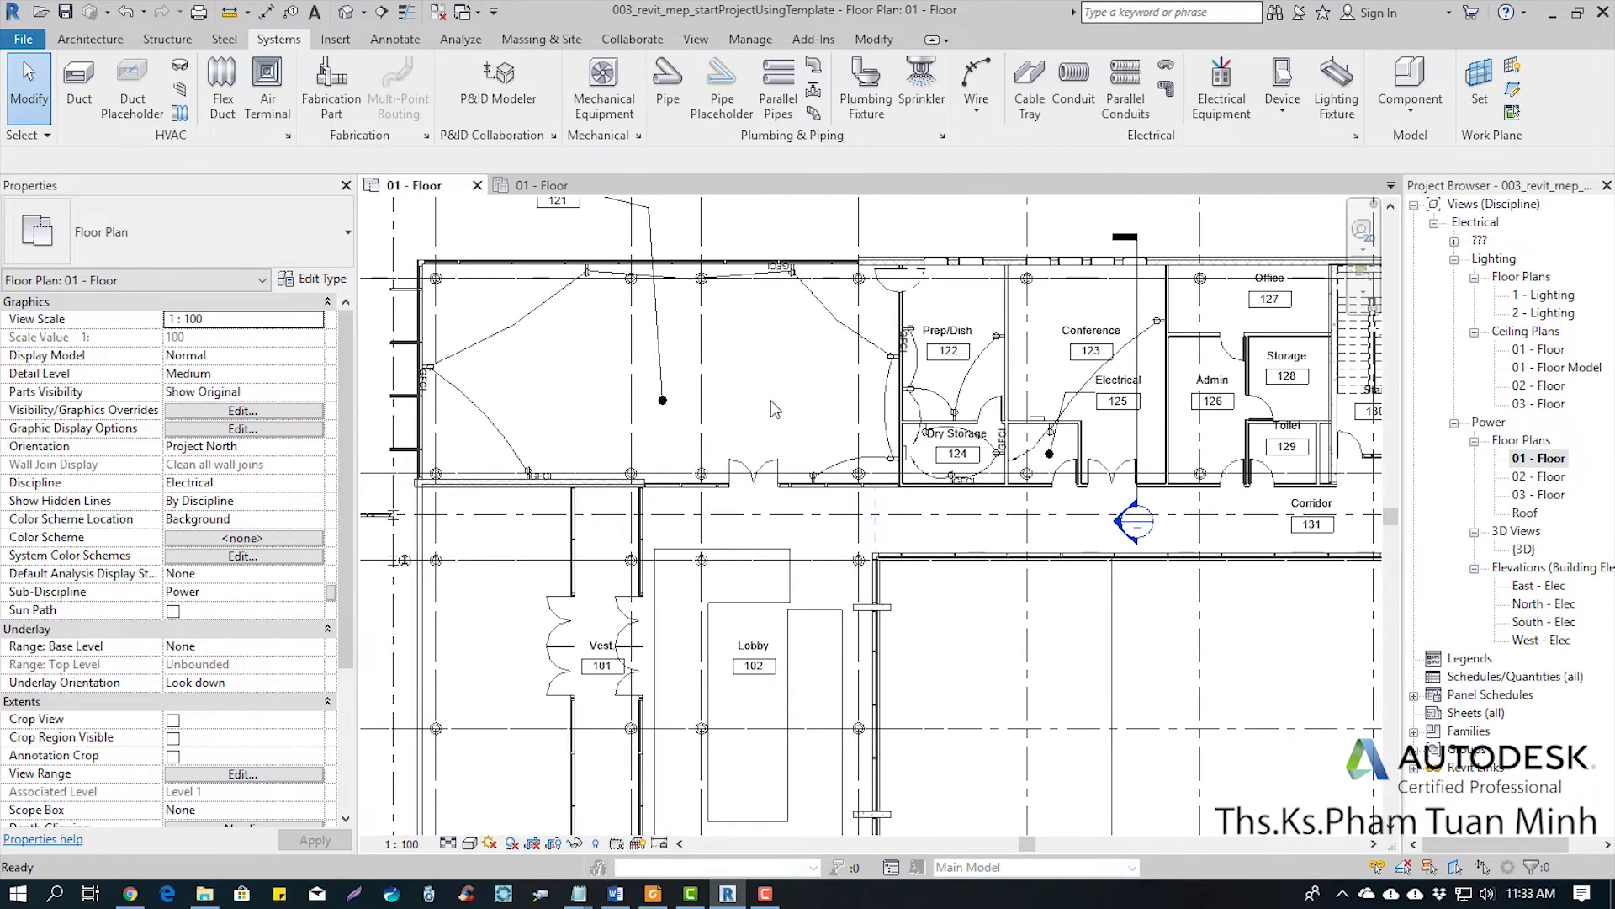
{"action": "left_click", "coordinate": [548, 187]}
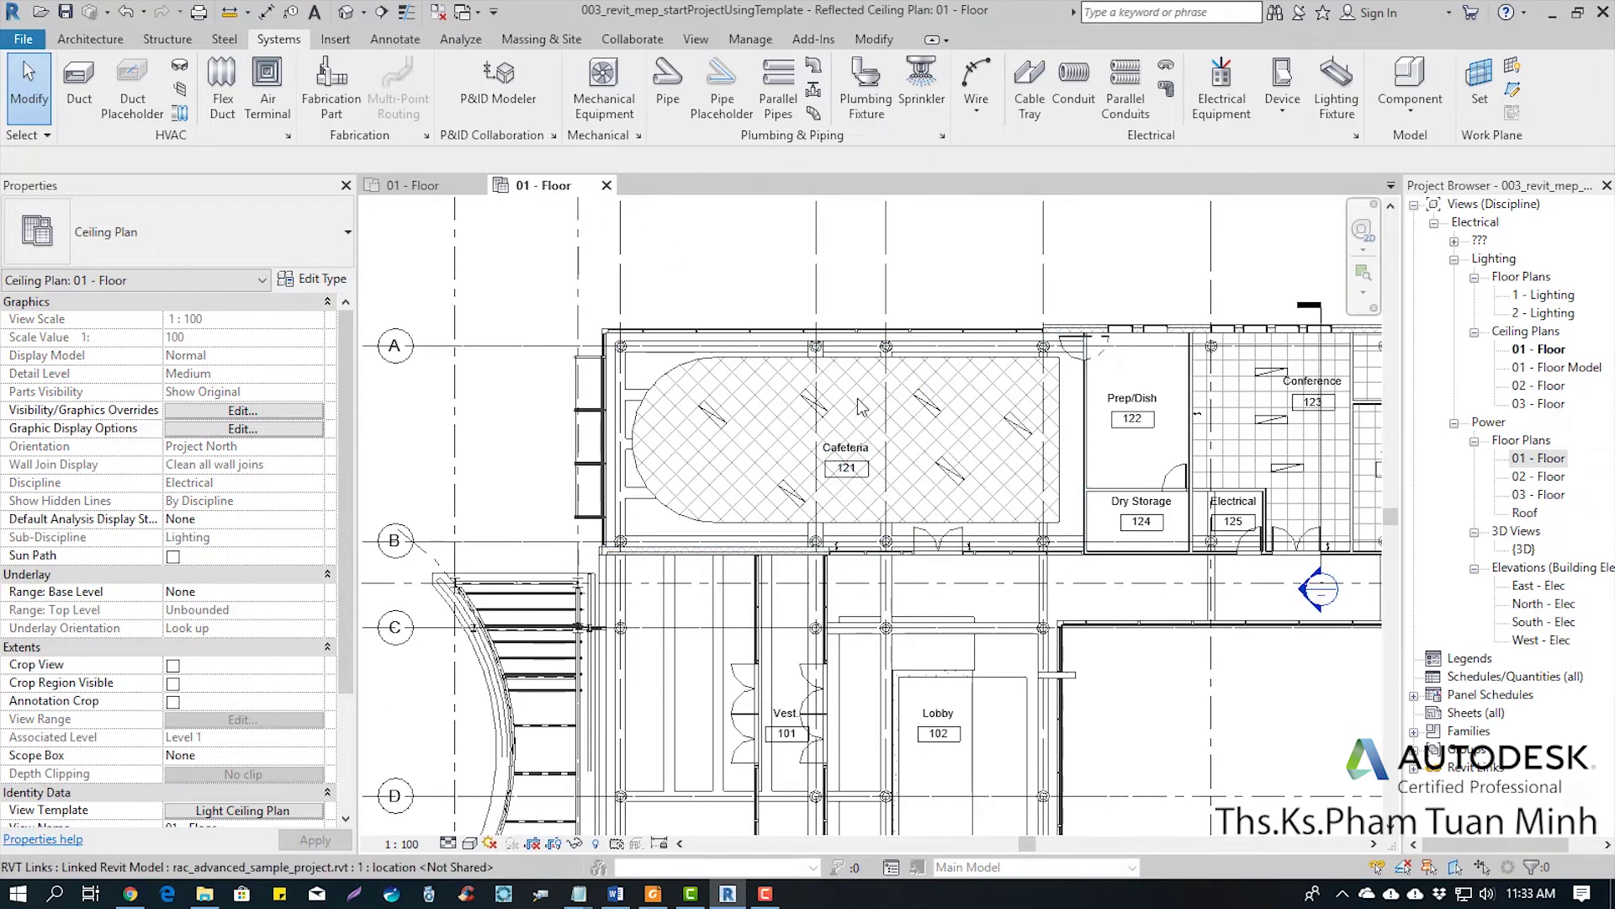
{"action": "scroll", "coordinate": [808, 439], "scroll_direction": "up", "scroll_amount": 1}
{"action": "scroll", "coordinate": [808, 439], "scroll_direction": "up", "scroll_amount": 1}
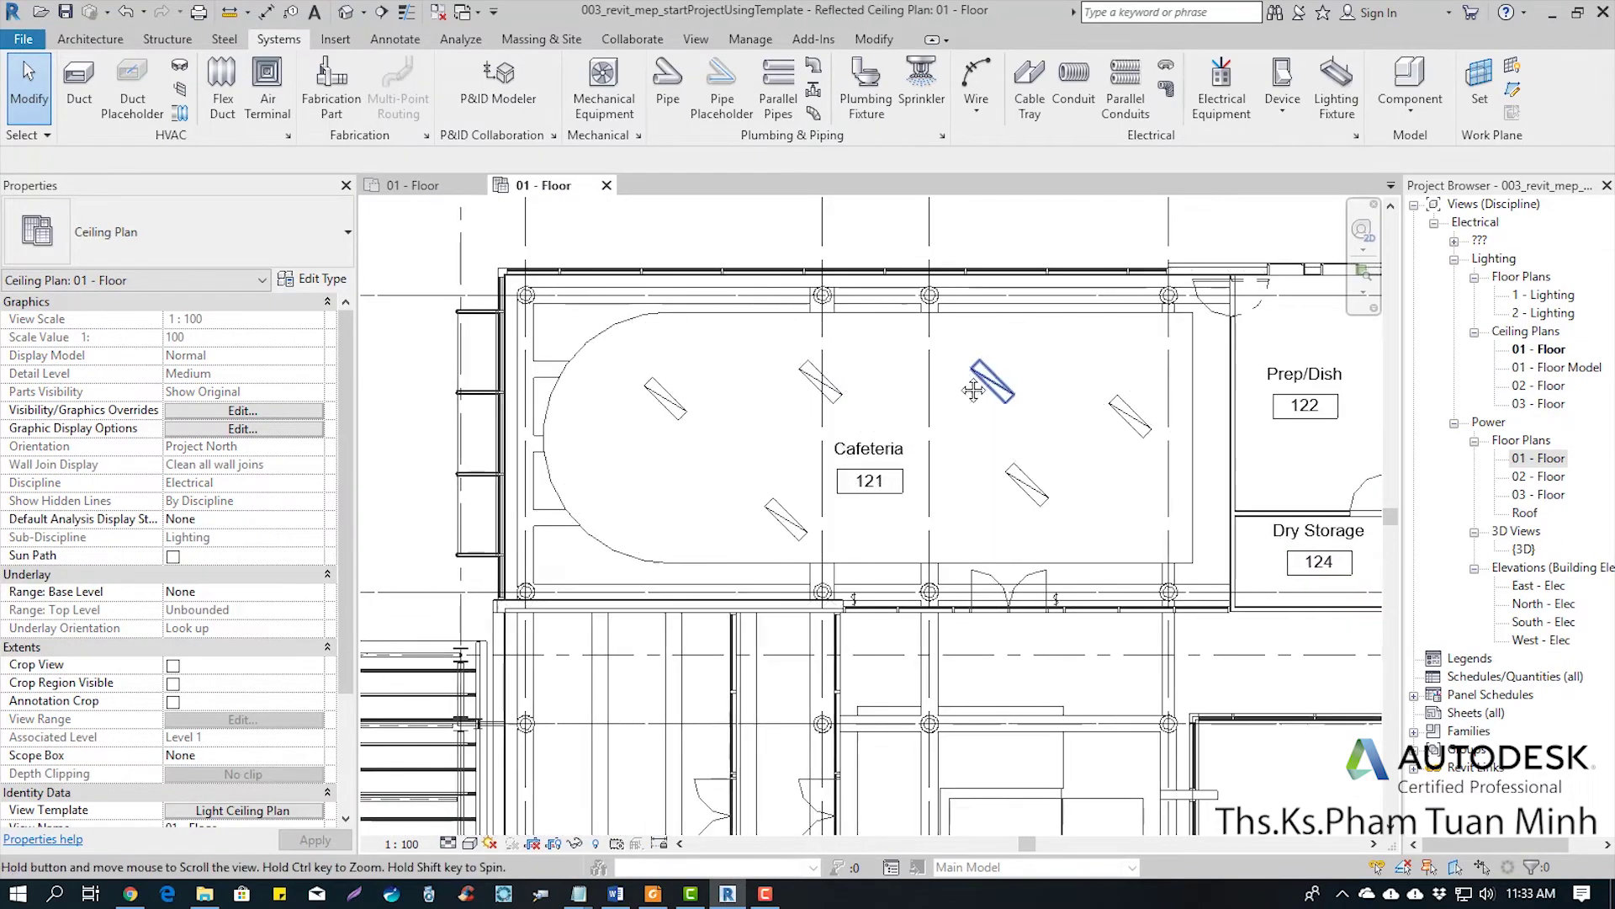
{"action": "middle_click_drag", "start_coordinate": [974, 390], "coordinate": [958, 445]}
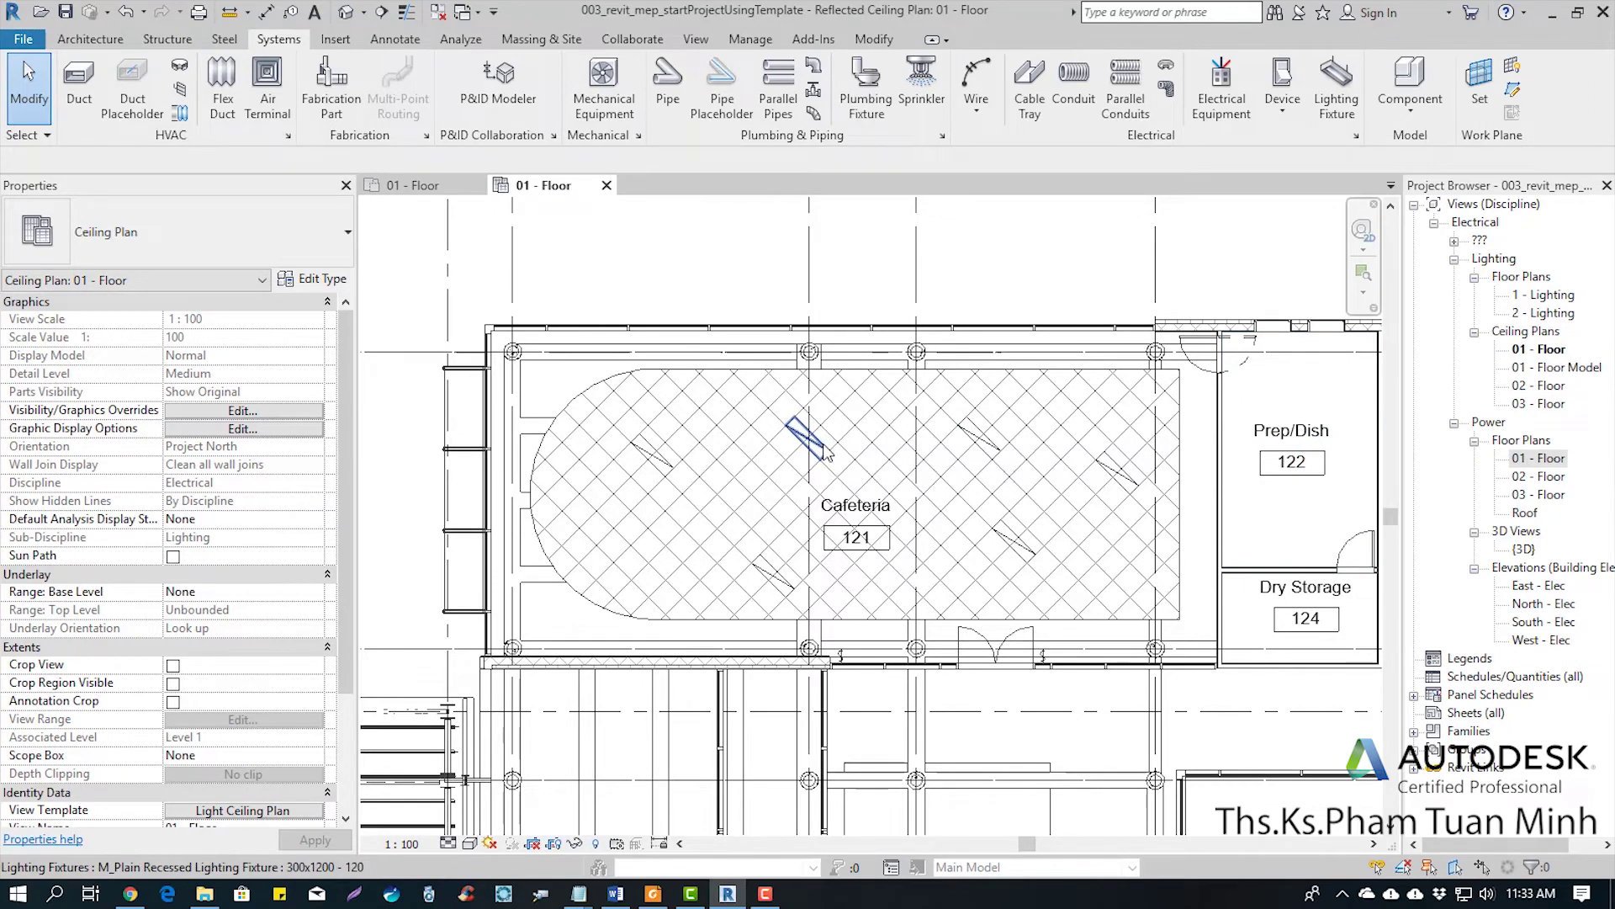
Convert the Cafeteria LP-1 lighting circuit's temporary wiring to arc wires
{"action": "key", "text": "Tab"}
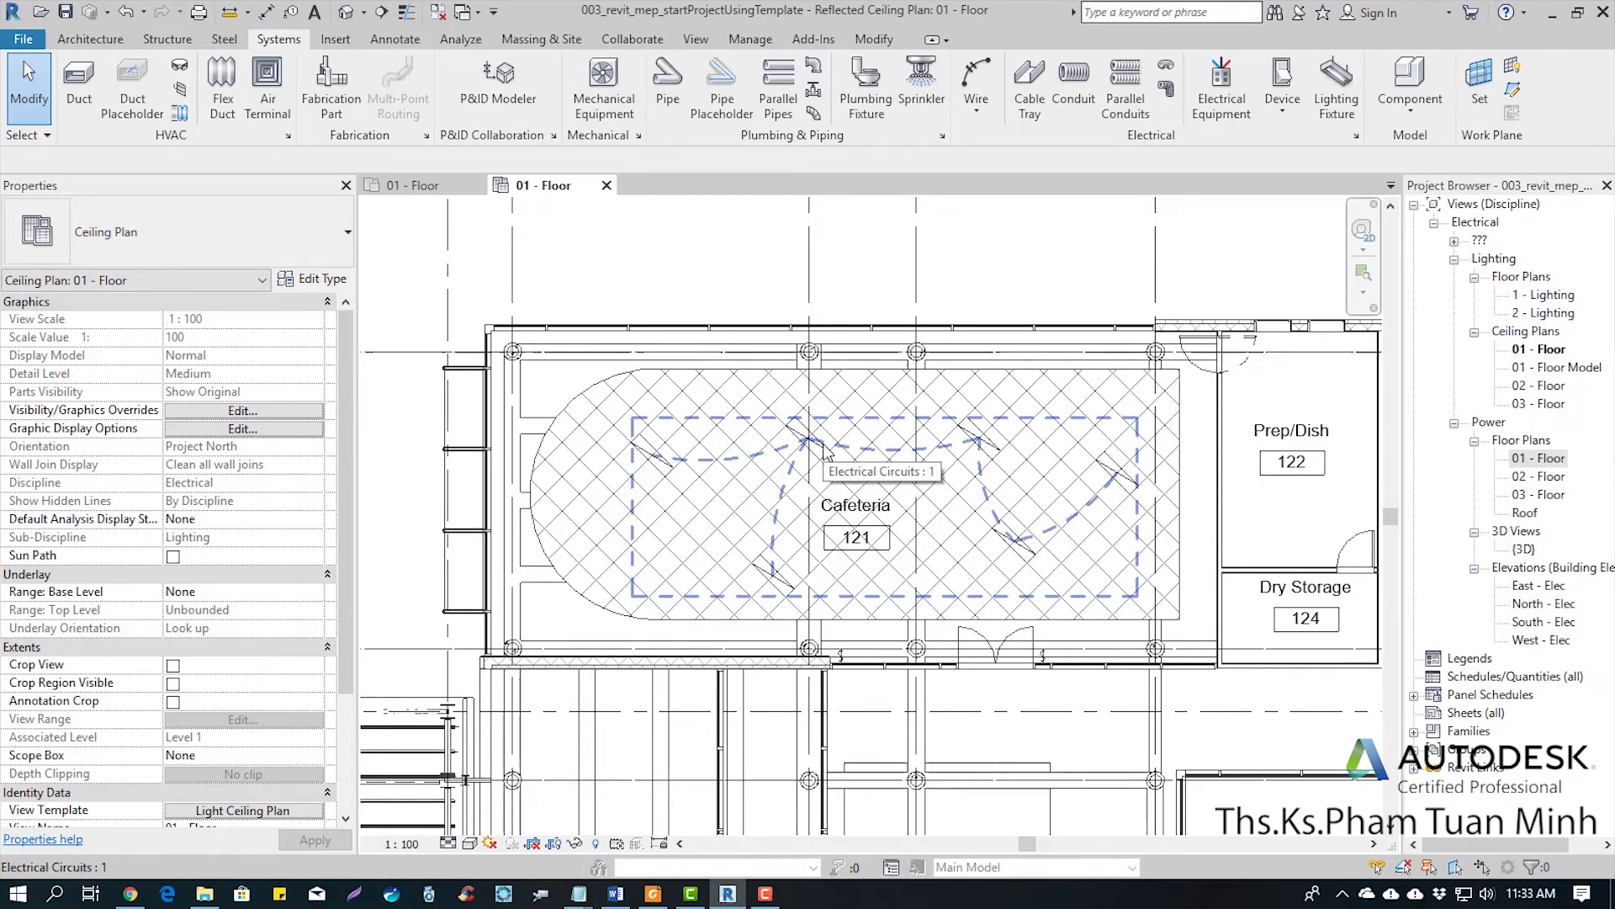
{"action": "left_click", "coordinate": [825, 452]}
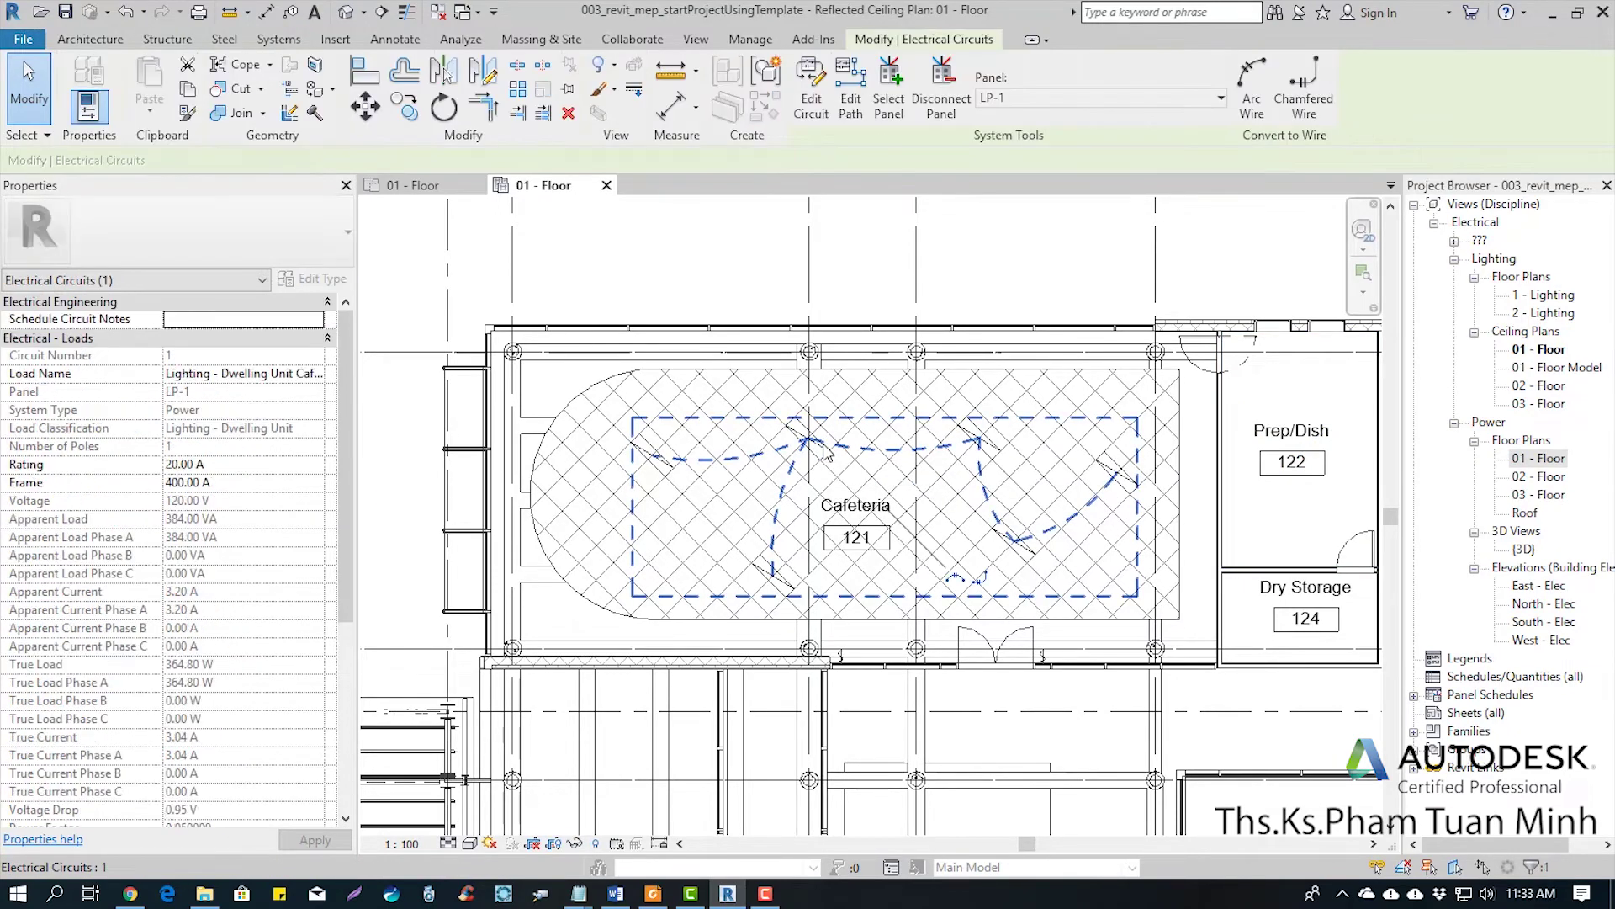
{"action": "left_click", "coordinate": [959, 584]}
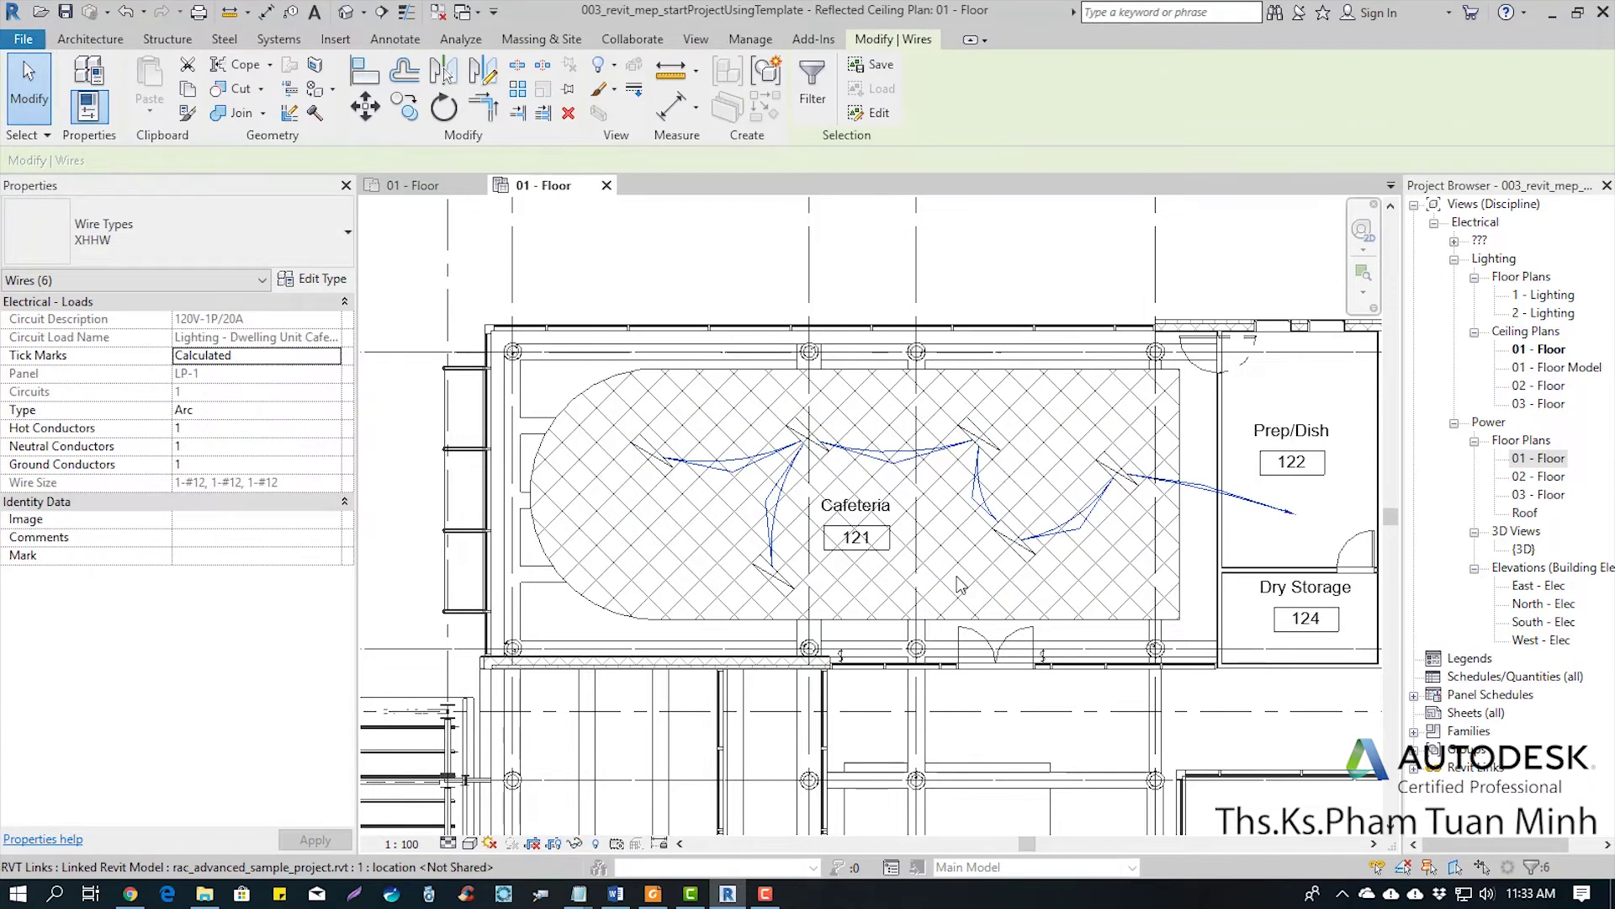
{"action": "left_click", "coordinate": [1058, 282]}
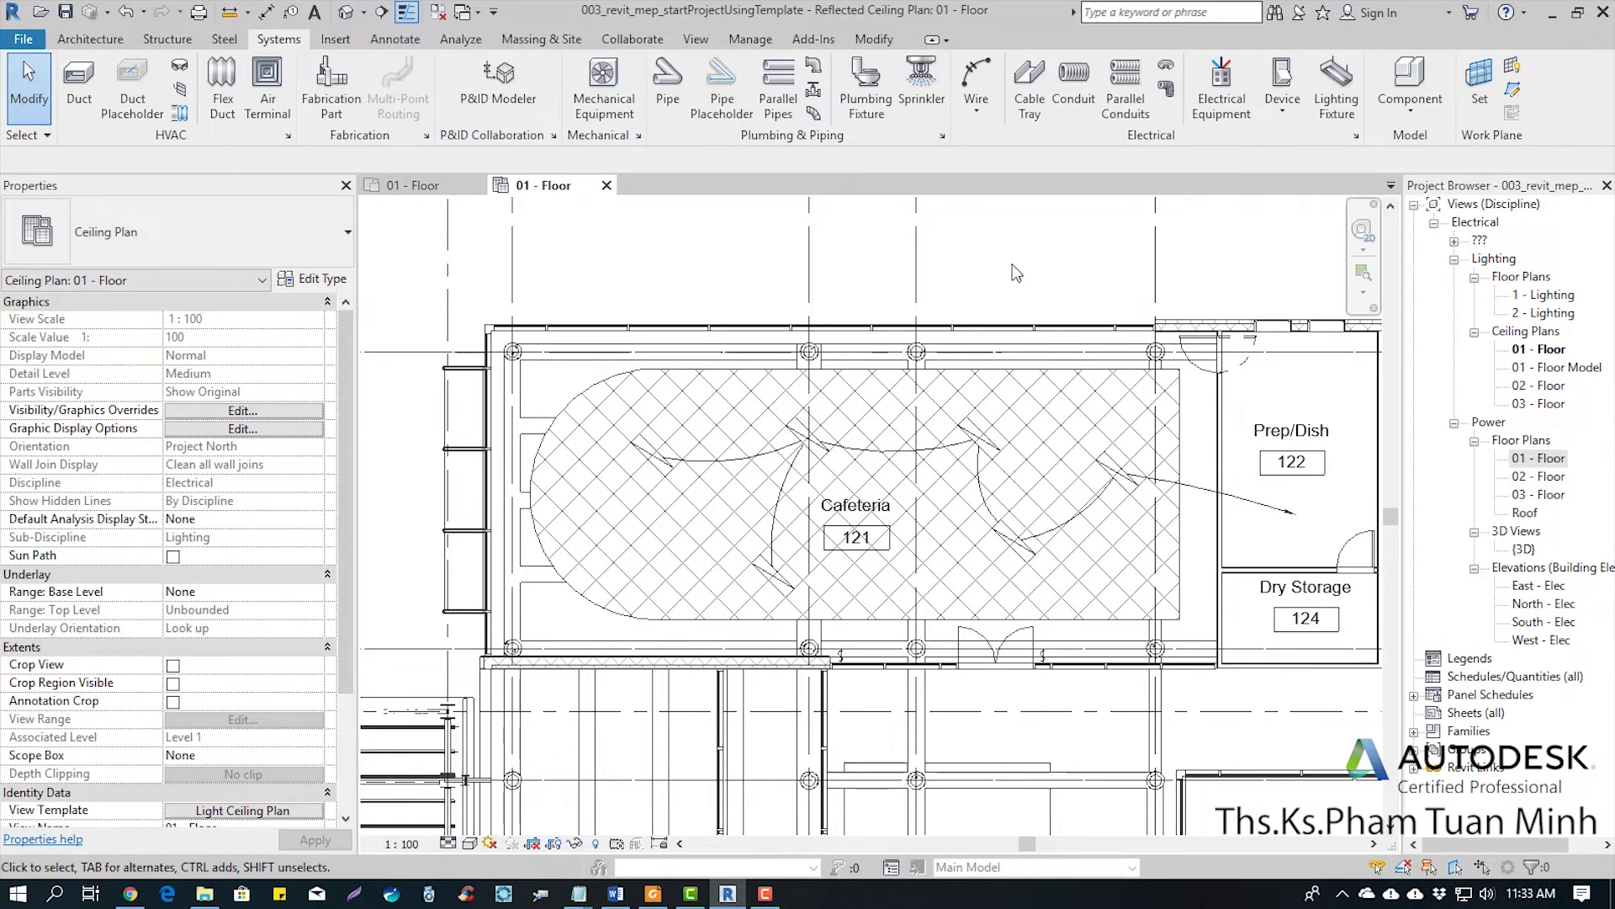
{"action": "middle_click_drag", "start_coordinate": [1005, 265], "coordinate": [966, 270]}
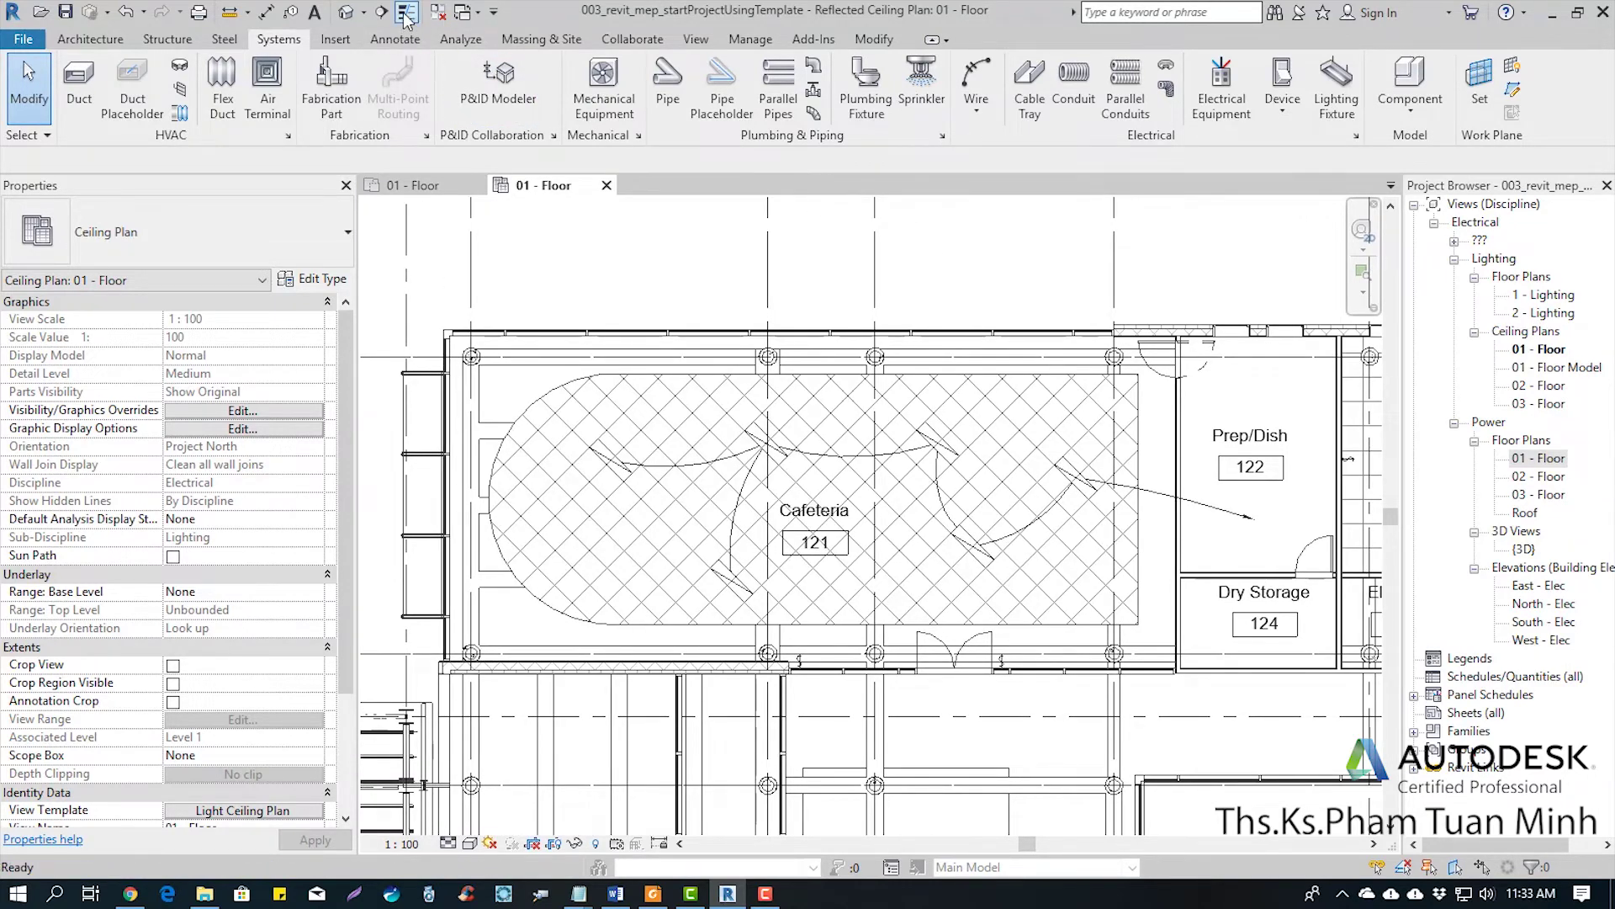
Connect the three Conference 123 light fixtures on LP-1 circuit 2 with arc wires
{"action": "mouse_move", "coordinate": [1205, 513]}
{"action": "middle_mouse_down"}
{"action": "mouse_move", "coordinate": [1083, 439]}
{"action": "mouse_move", "coordinate": [781, 453]}
{"action": "middle_mouse_up"}
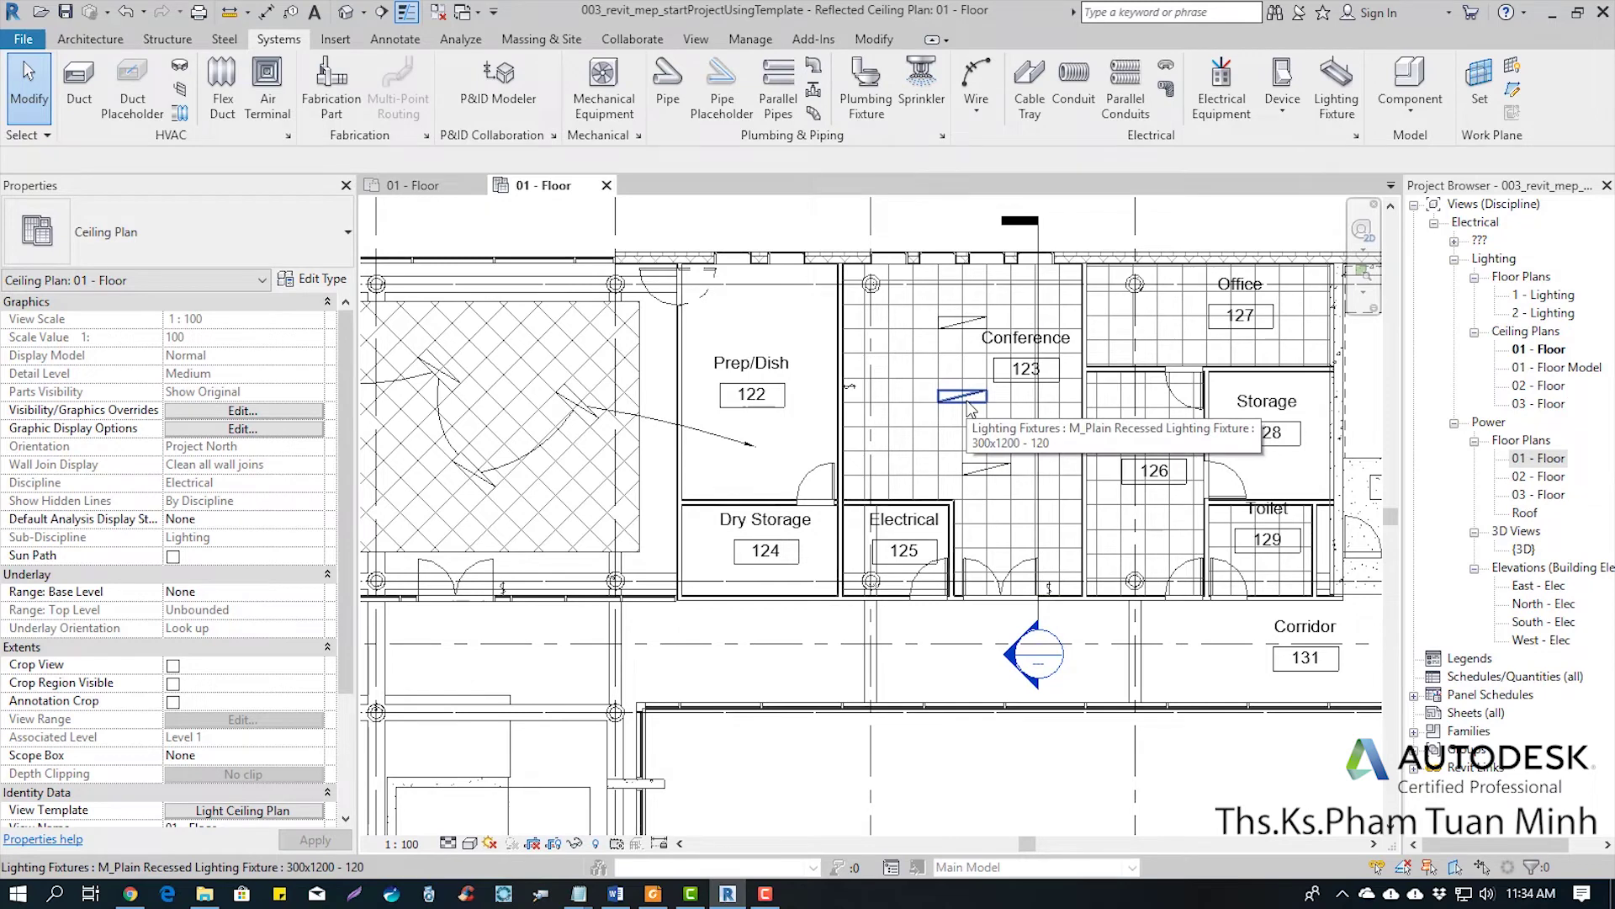
{"action": "key", "text": "Tab"}
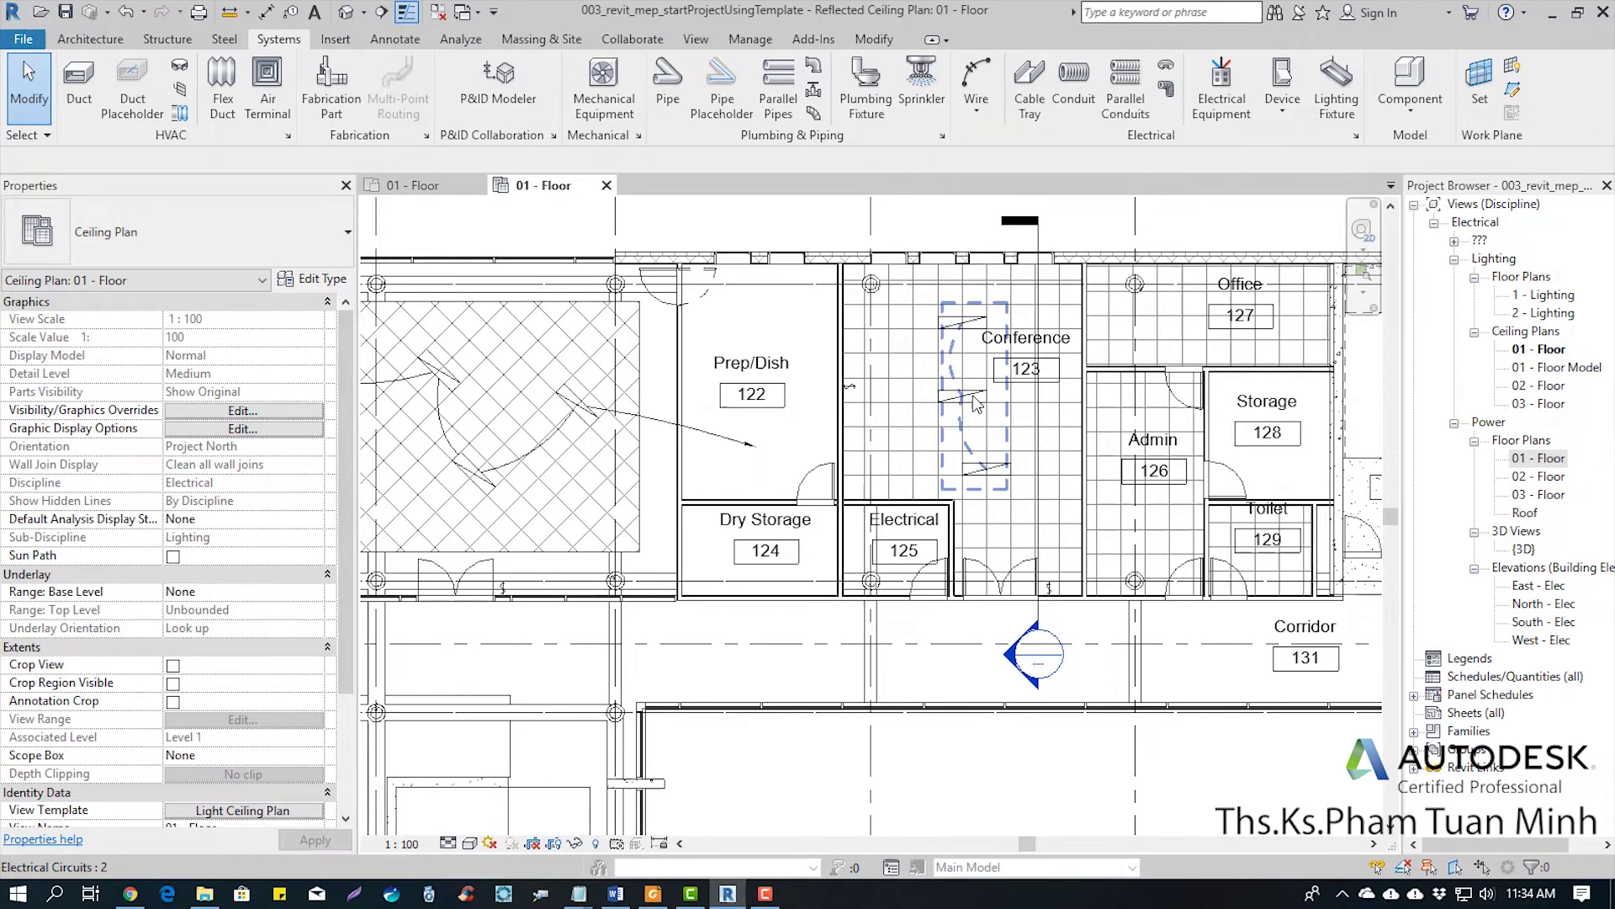
{"action": "left_click", "coordinate": [976, 404]}
{"action": "left_click", "coordinate": [1045, 467]}
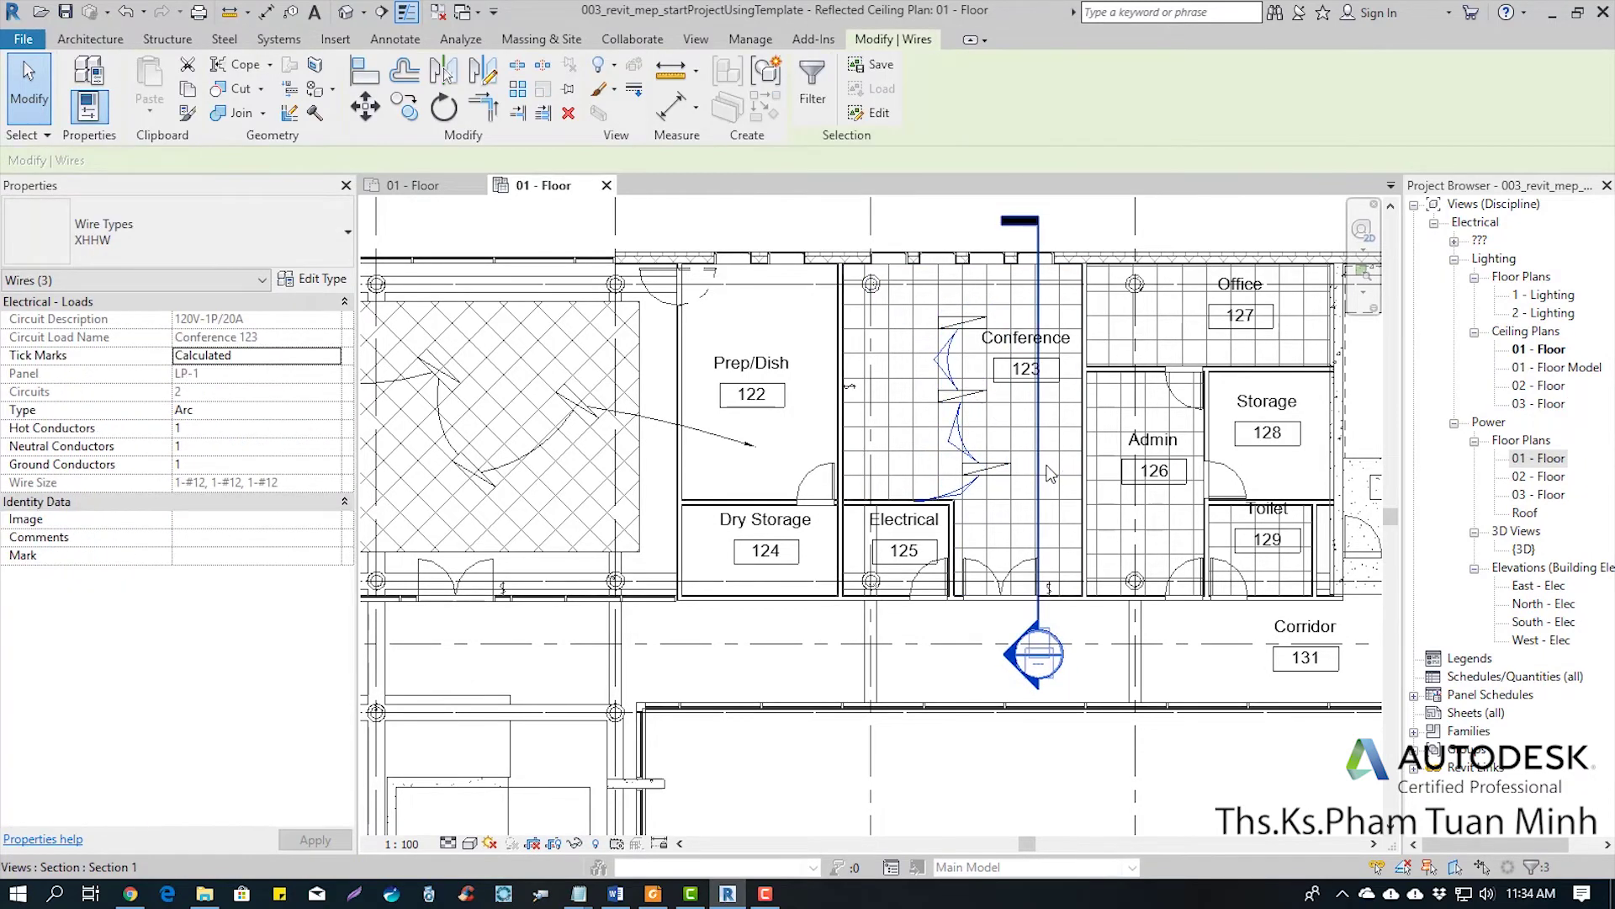
{"action": "key", "text": "Escape"}
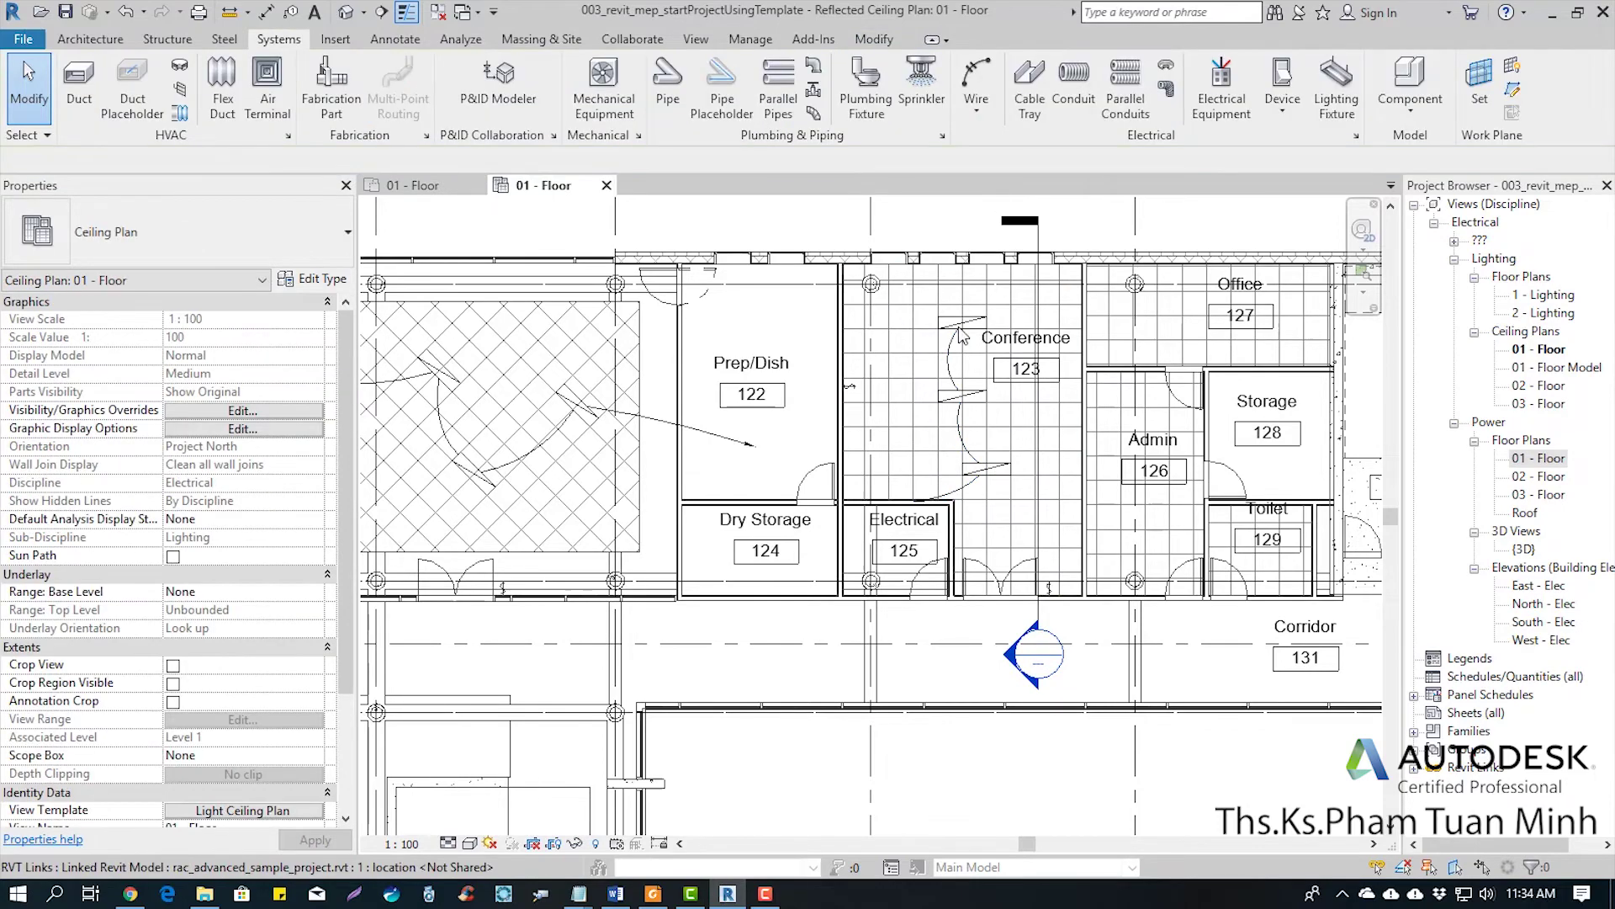
{"action": "middle_click_drag", "start_coordinate": [1129, 464], "coordinate": [972, 421]}
{"action": "scroll", "coordinate": [972, 418], "scroll_direction": "down", "scroll_amount": 3}
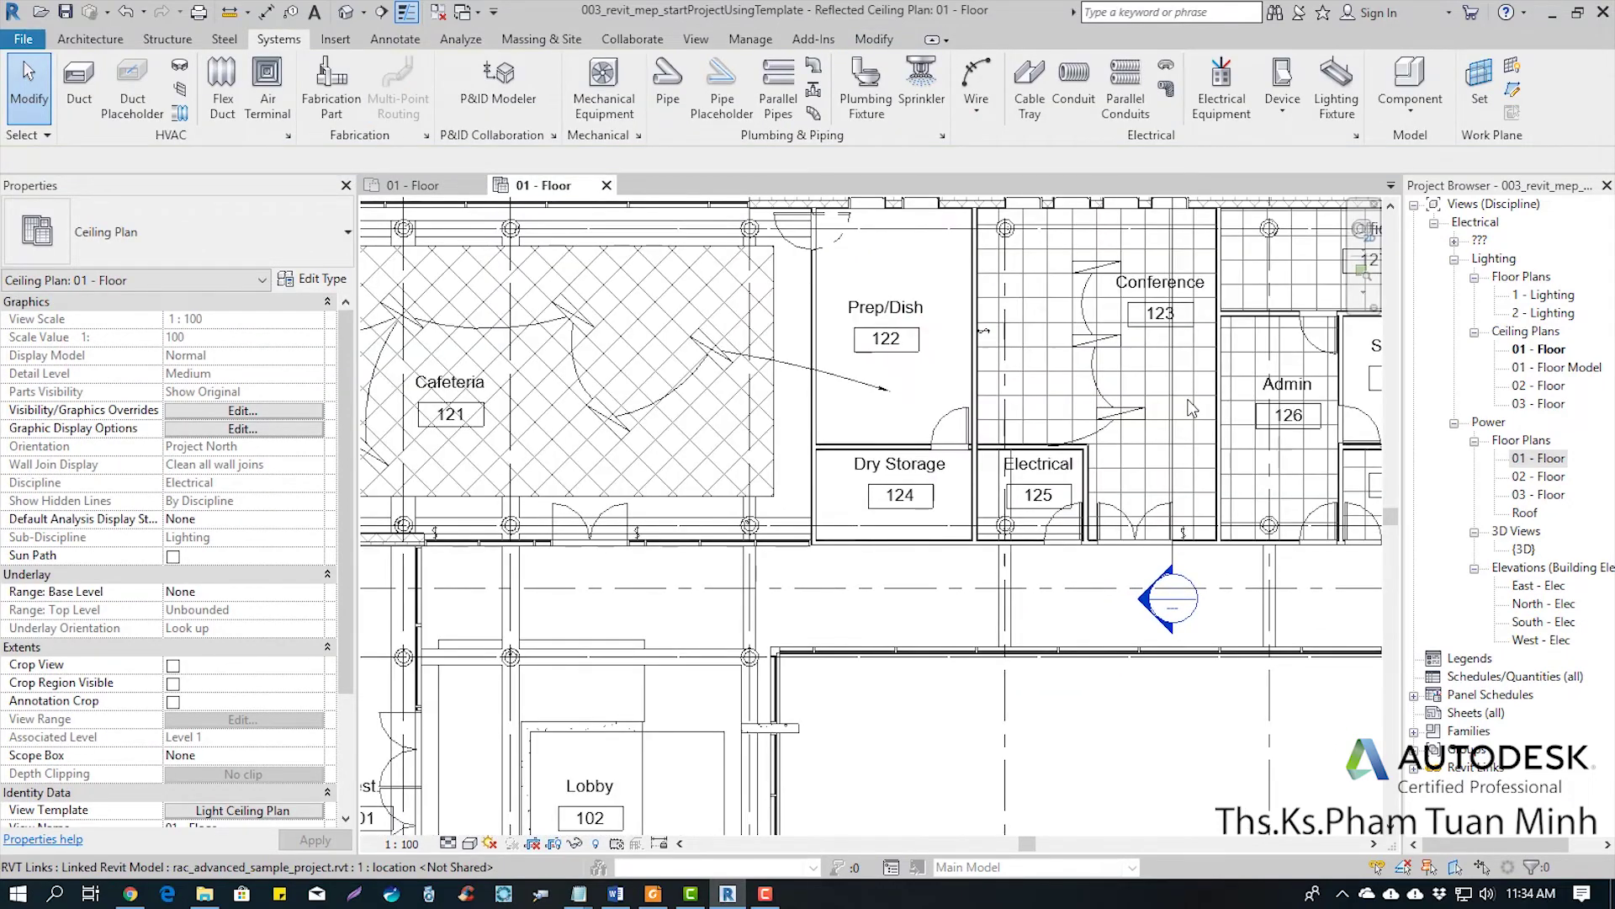
{"action": "scroll", "coordinate": [867, 357], "scroll_direction": "up", "scroll_amount": 3}
{"action": "scroll", "coordinate": [842, 347], "scroll_direction": "up", "scroll_amount": 3}
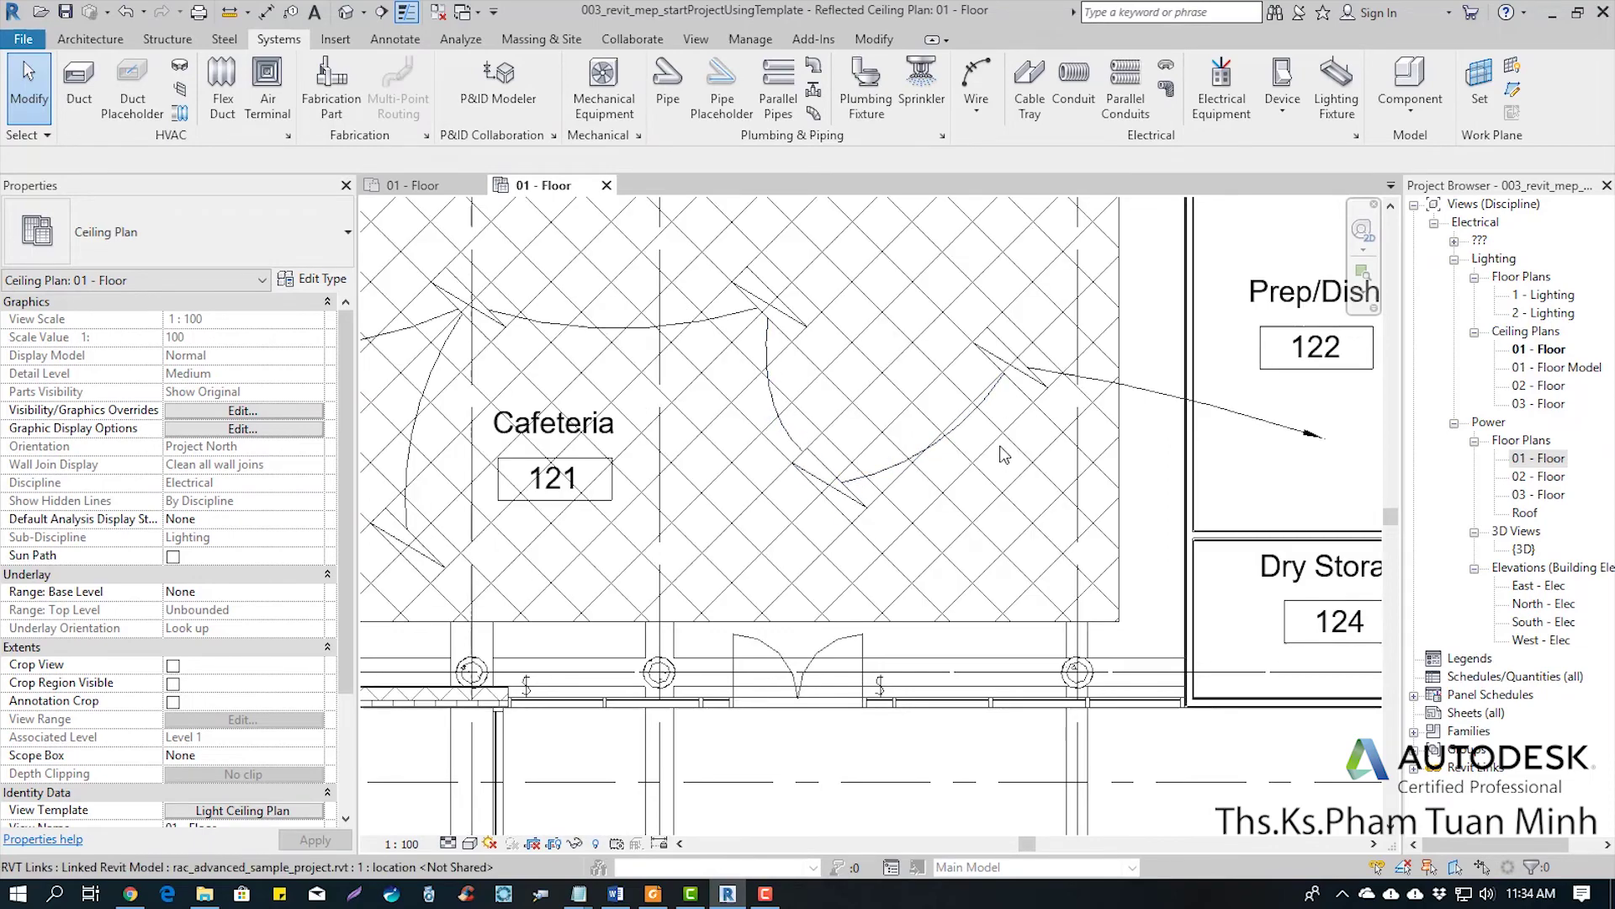
{"action": "middle_click_drag", "start_coordinate": [1313, 446], "coordinate": [791, 471]}
{"action": "middle_click_drag", "start_coordinate": [1128, 476], "coordinate": [816, 497]}
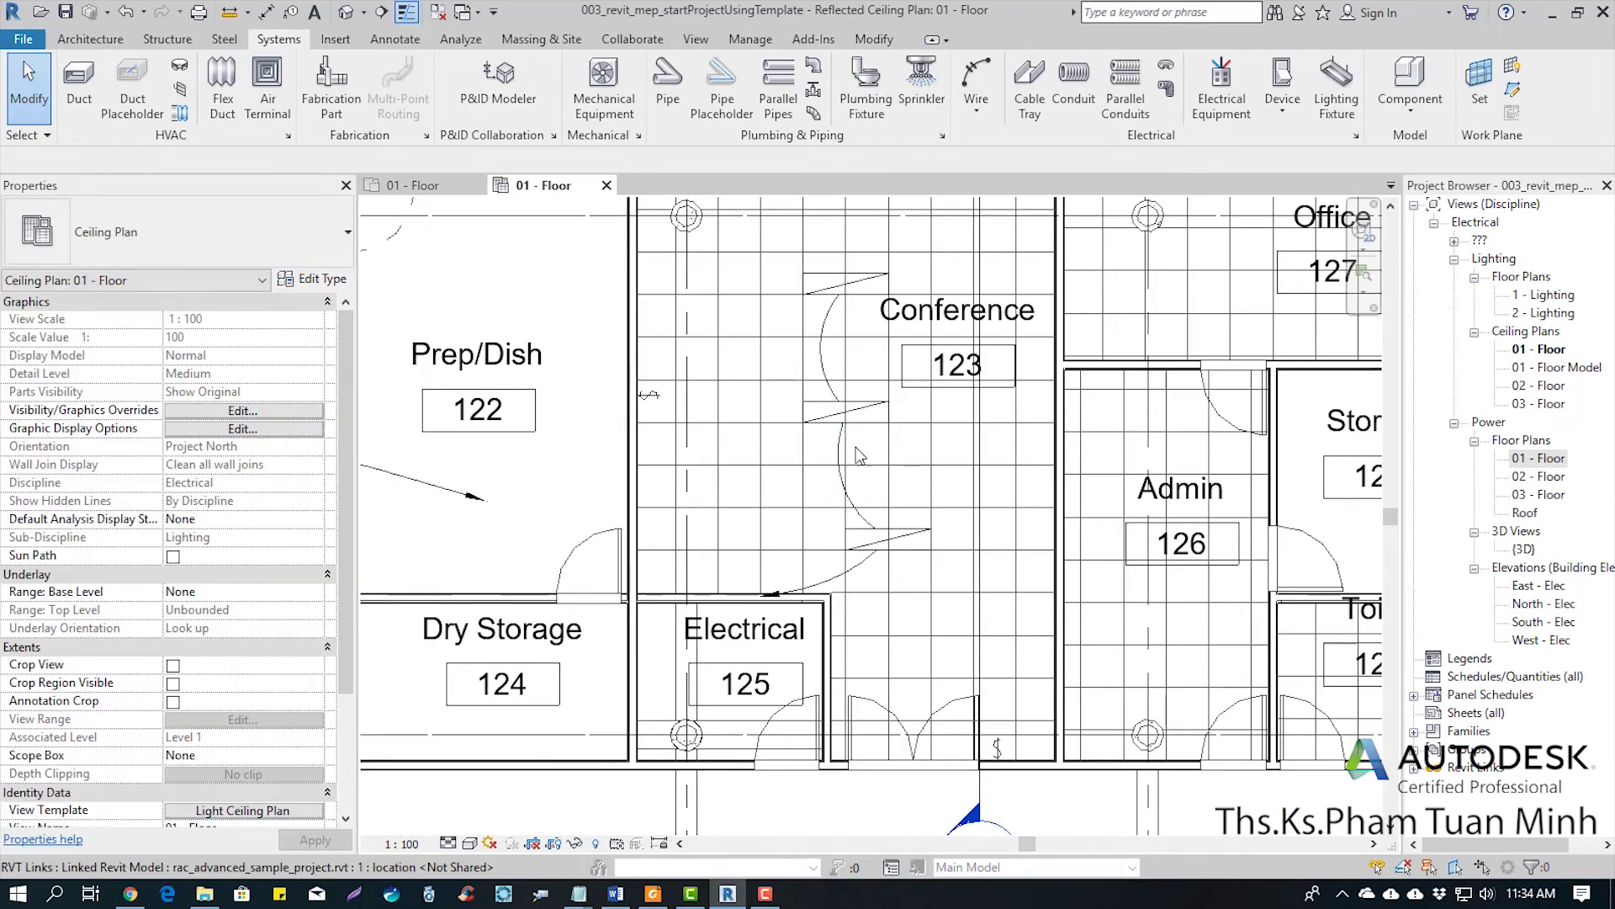
{"action": "key", "text": "Tab"}
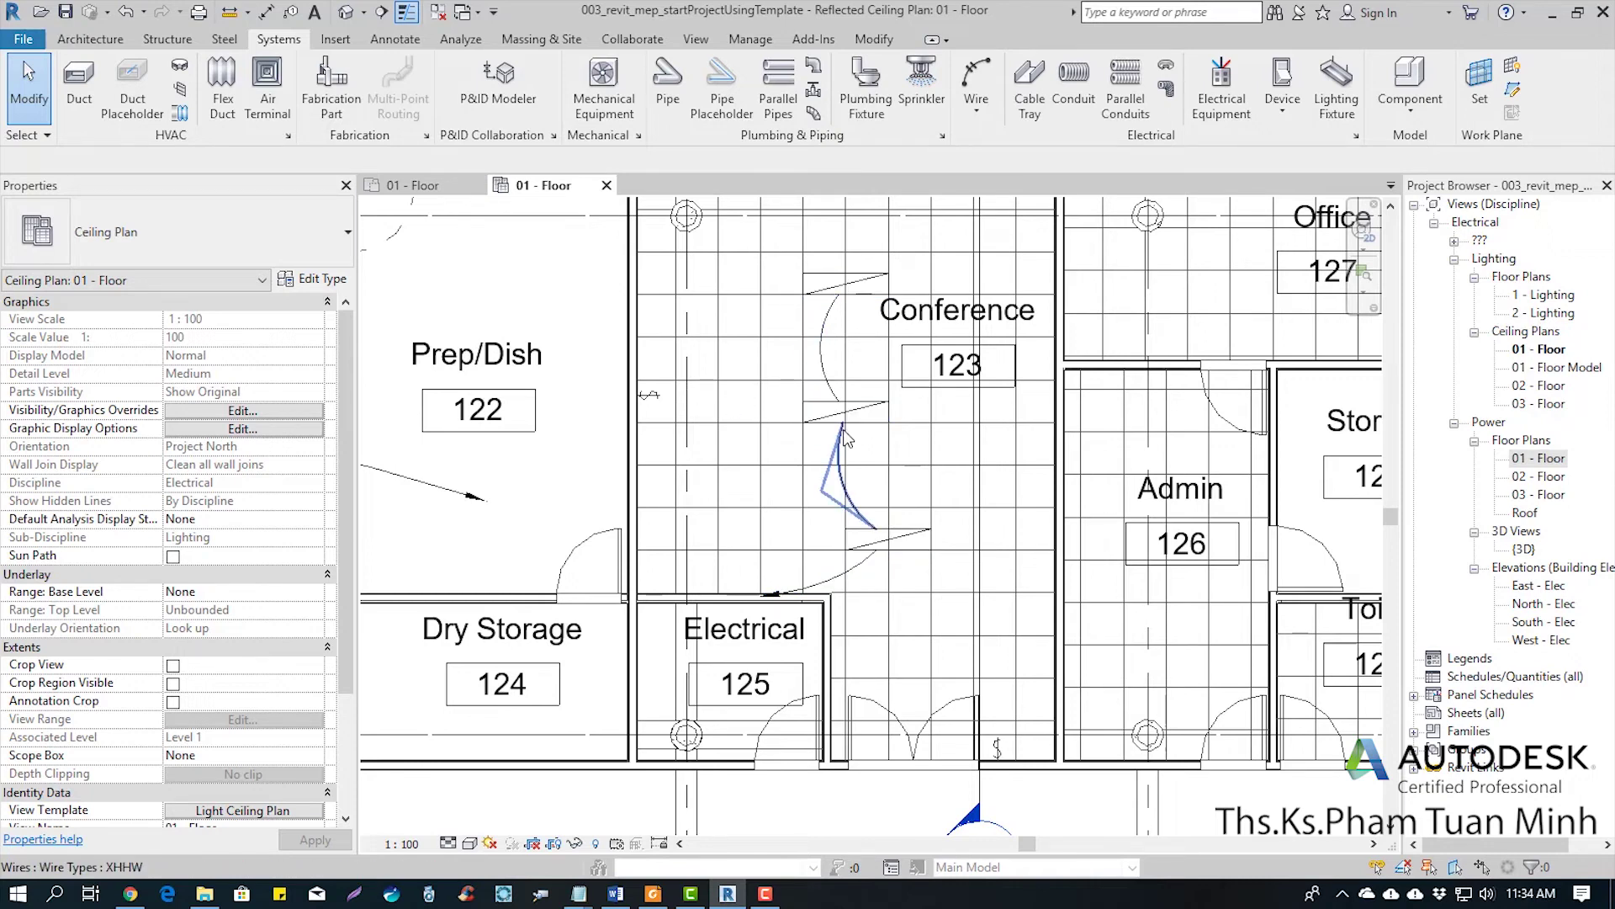
{"action": "scroll", "coordinate": [844, 435], "scroll_direction": "down", "scroll_amount": 3}
{"action": "scroll", "coordinate": [881, 349], "scroll_direction": "down", "scroll_amount": 2}
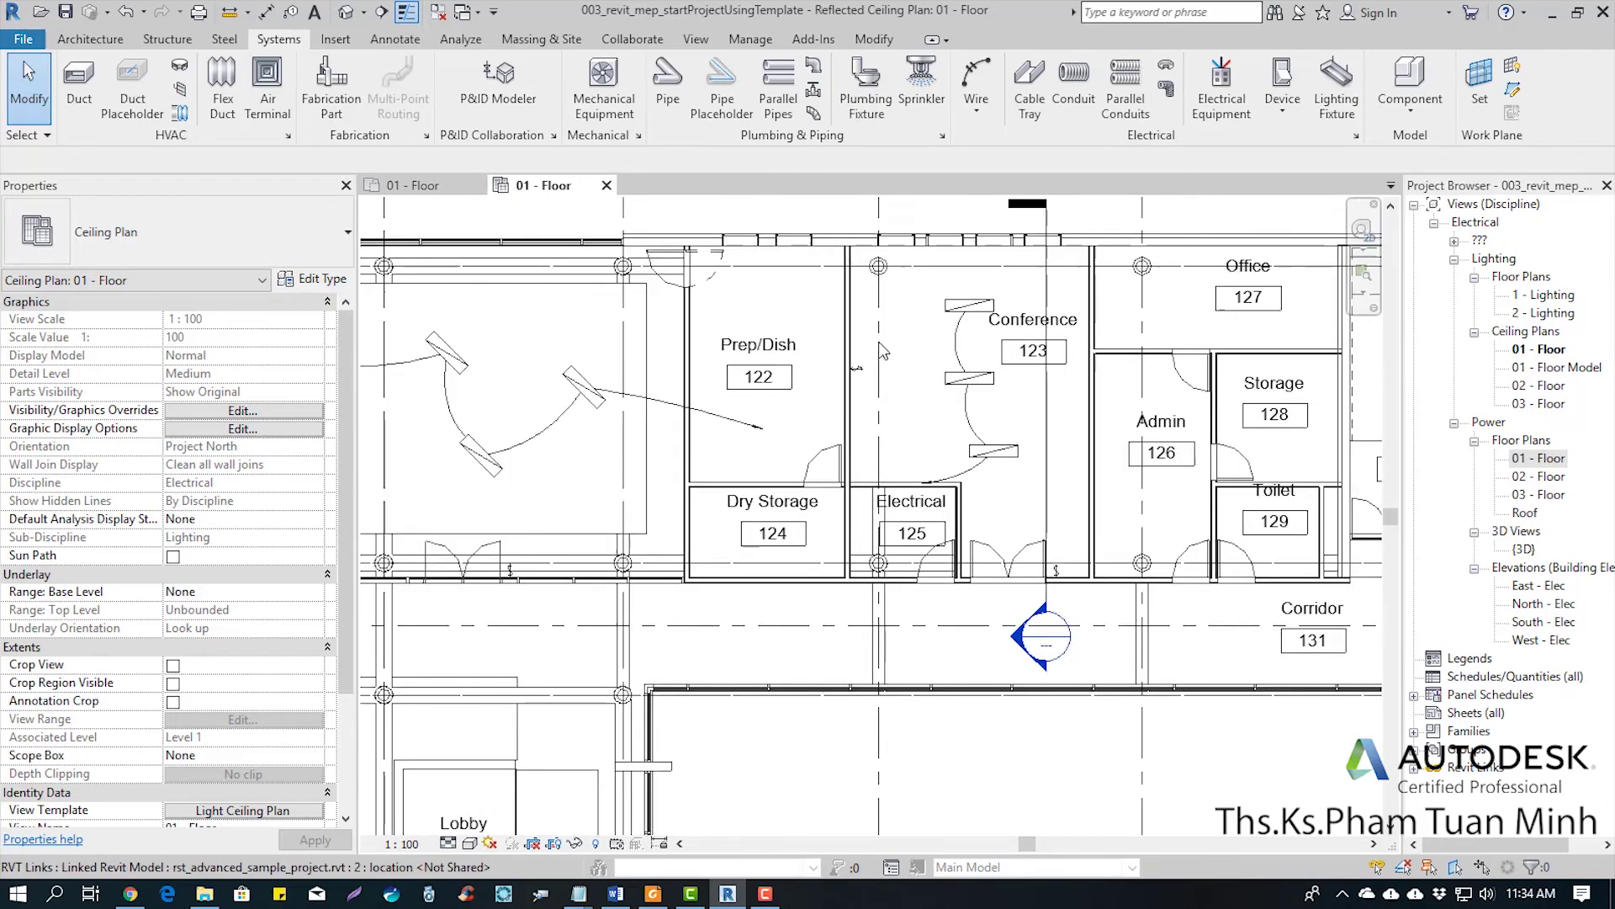
{"action": "scroll", "coordinate": [882, 350], "scroll_direction": "down", "scroll_amount": 1}
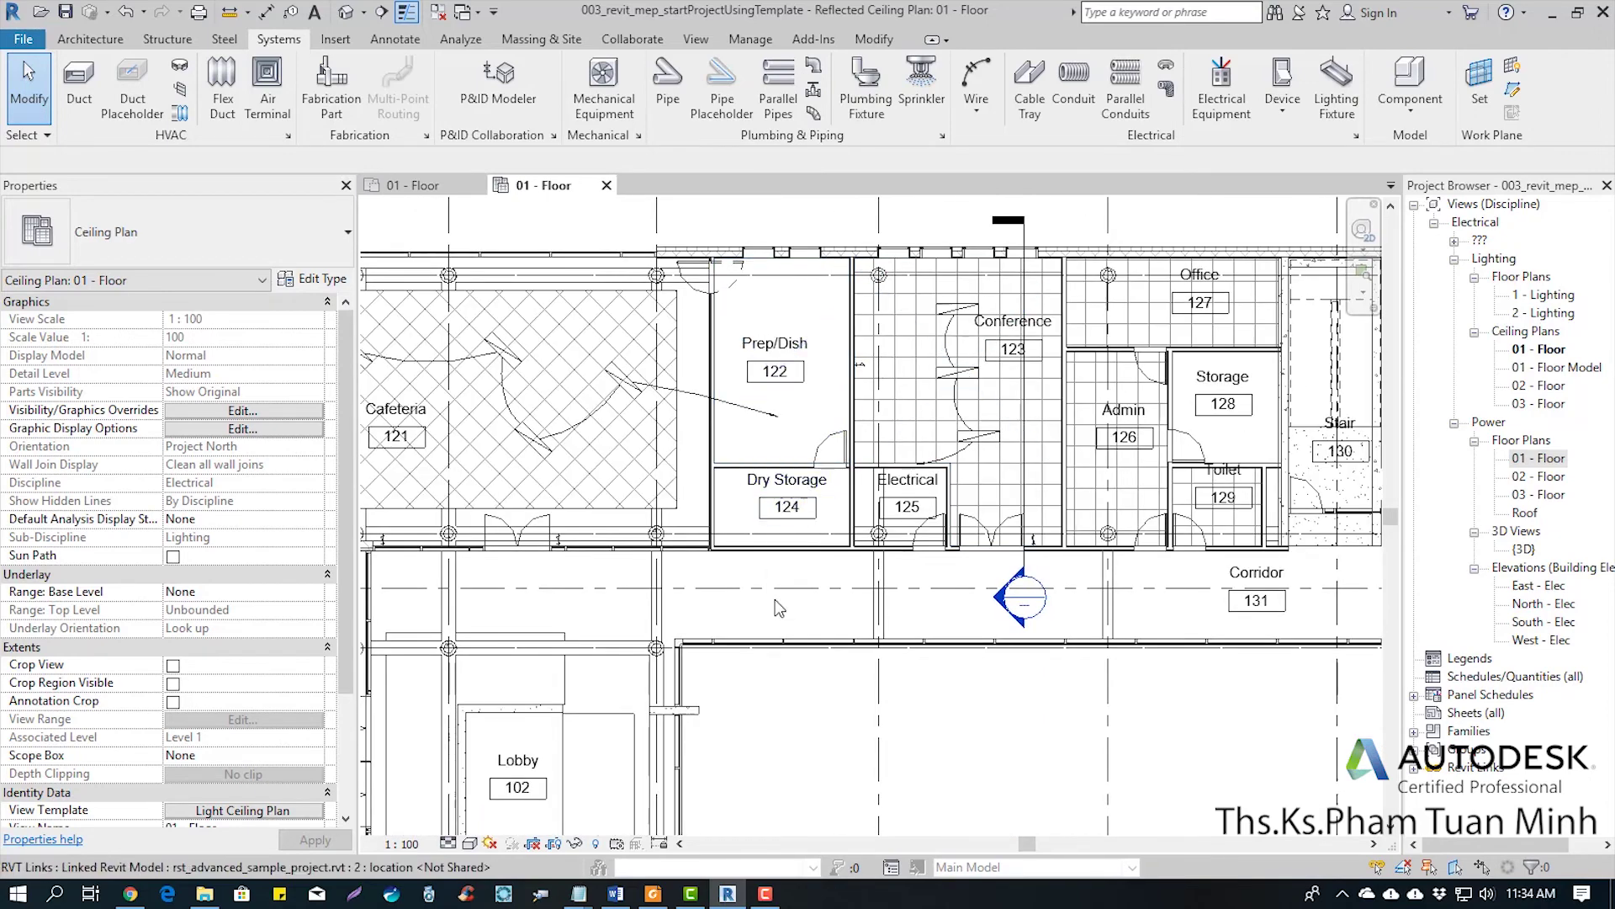
{"action": "middle_click_drag", "start_coordinate": [793, 614], "coordinate": [968, 638]}
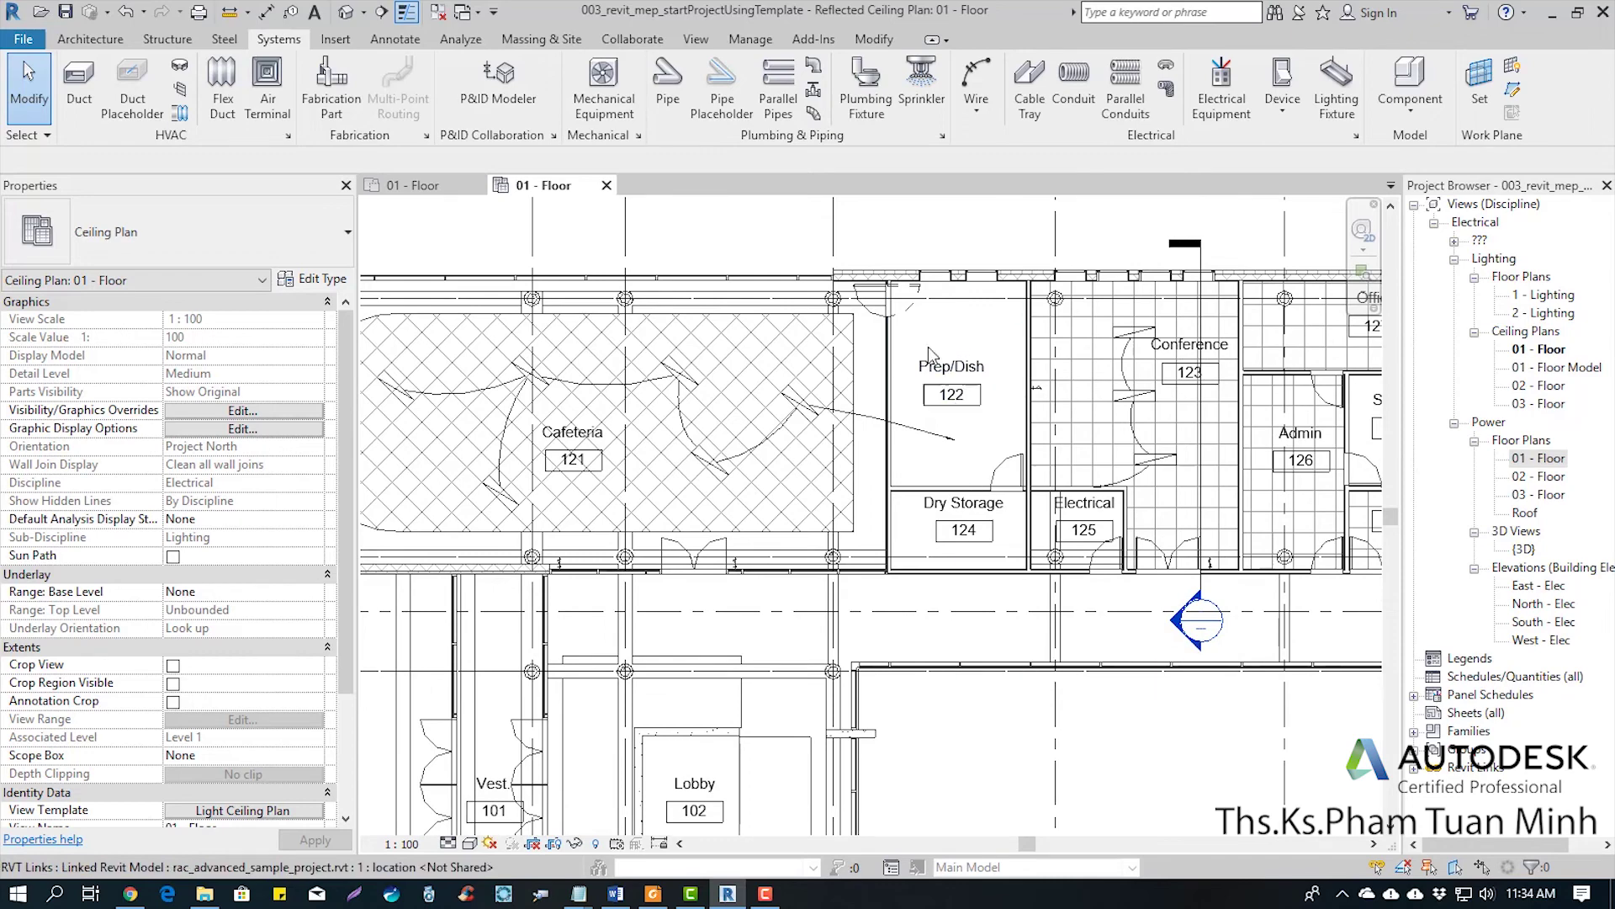
{"action": "scroll", "coordinate": [717, 454], "scroll_direction": "down", "scroll_amount": 3}
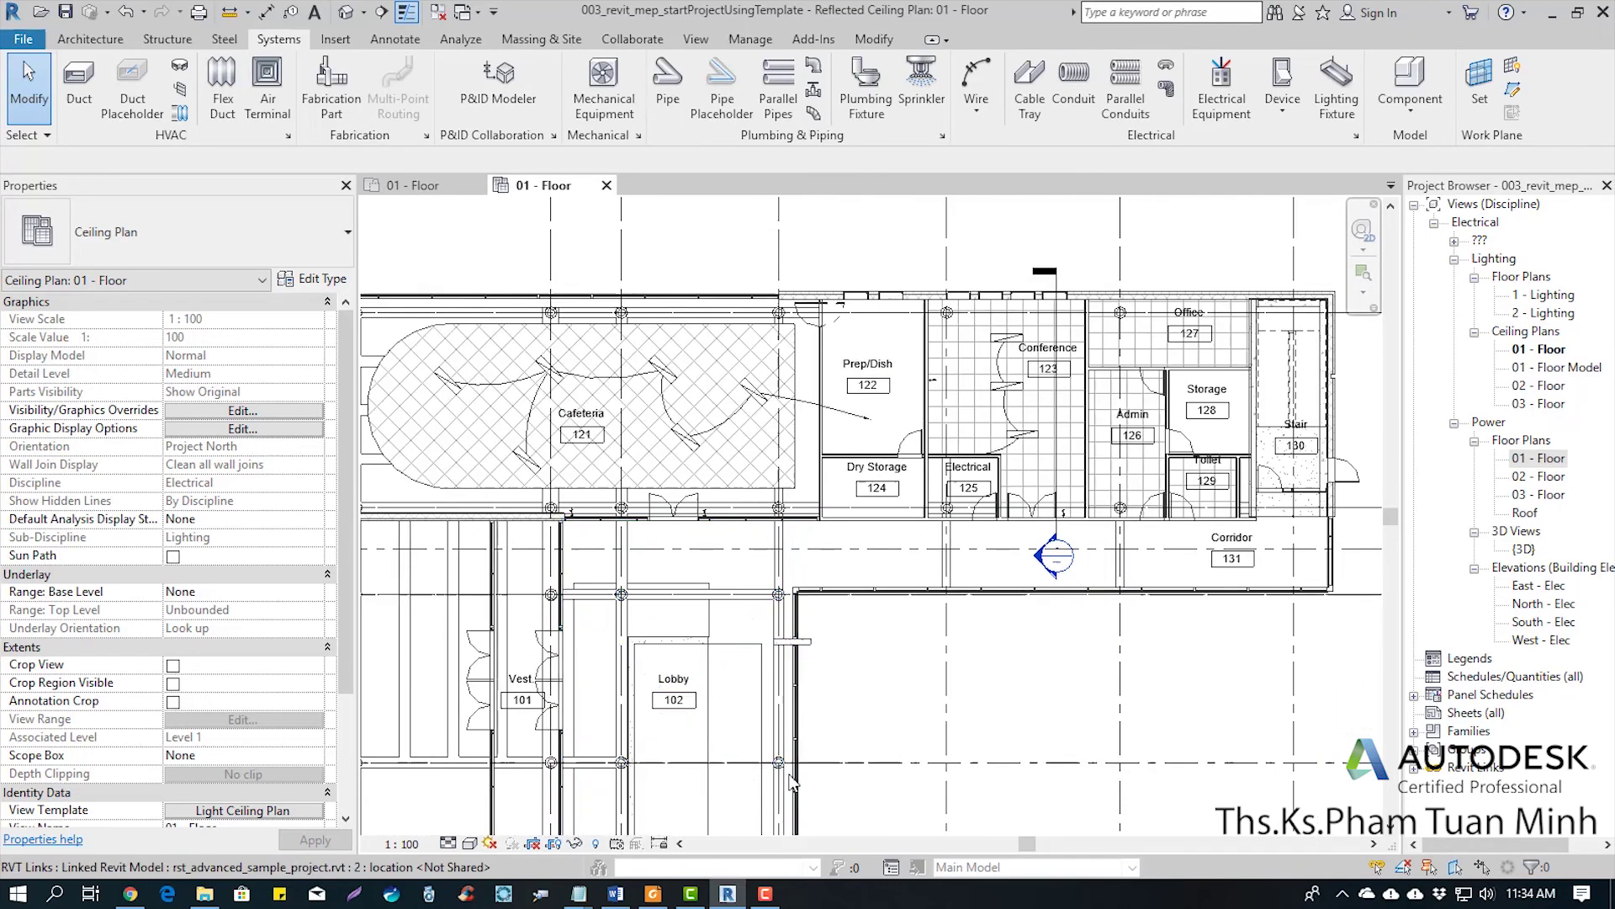
{"action": "left_click", "coordinate": [767, 893]}
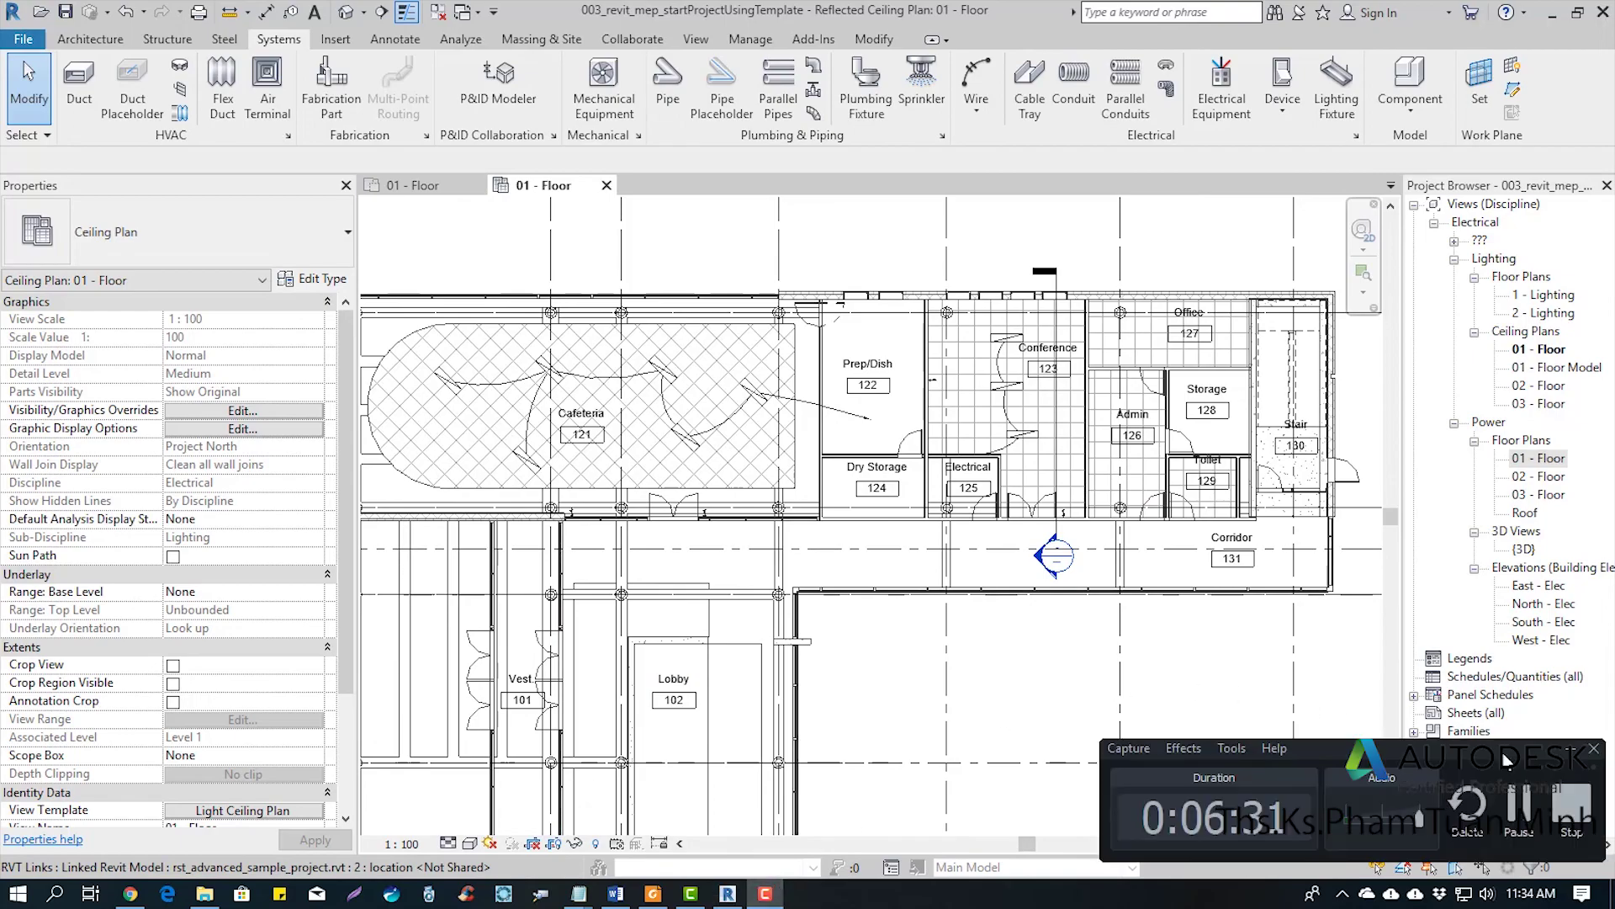